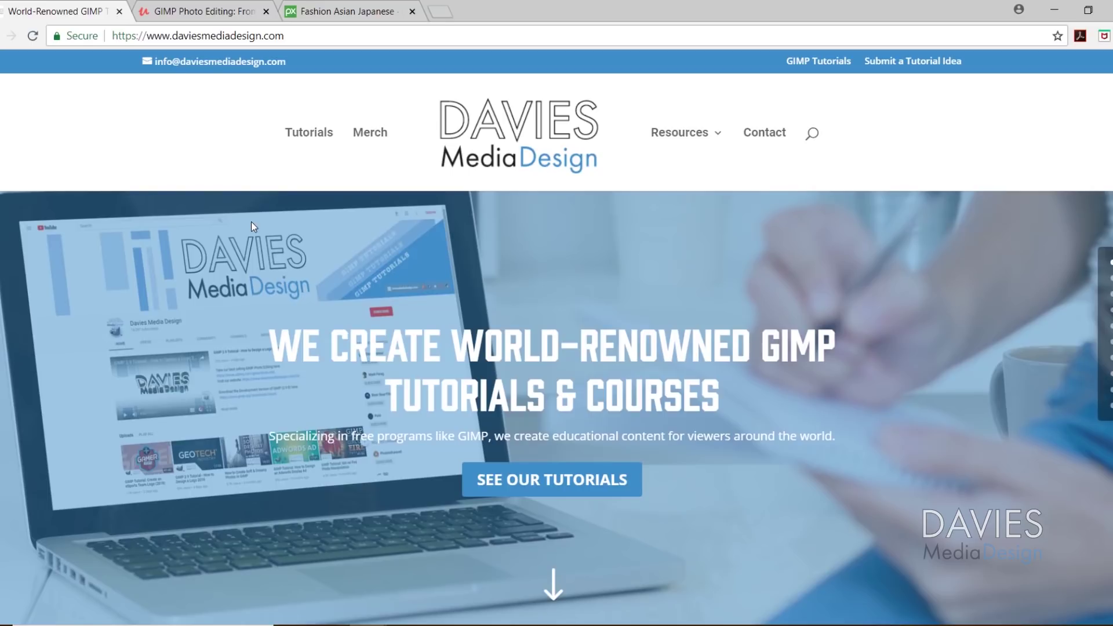
Look through the Davies Media Design homepage down to the poll of the week results
{"action": "scroll", "coordinate": [252, 225], "scroll_direction": "down", "scroll_amount": 3}
{"action": "scroll", "coordinate": [252, 225], "scroll_direction": "down", "scroll_amount": 12}
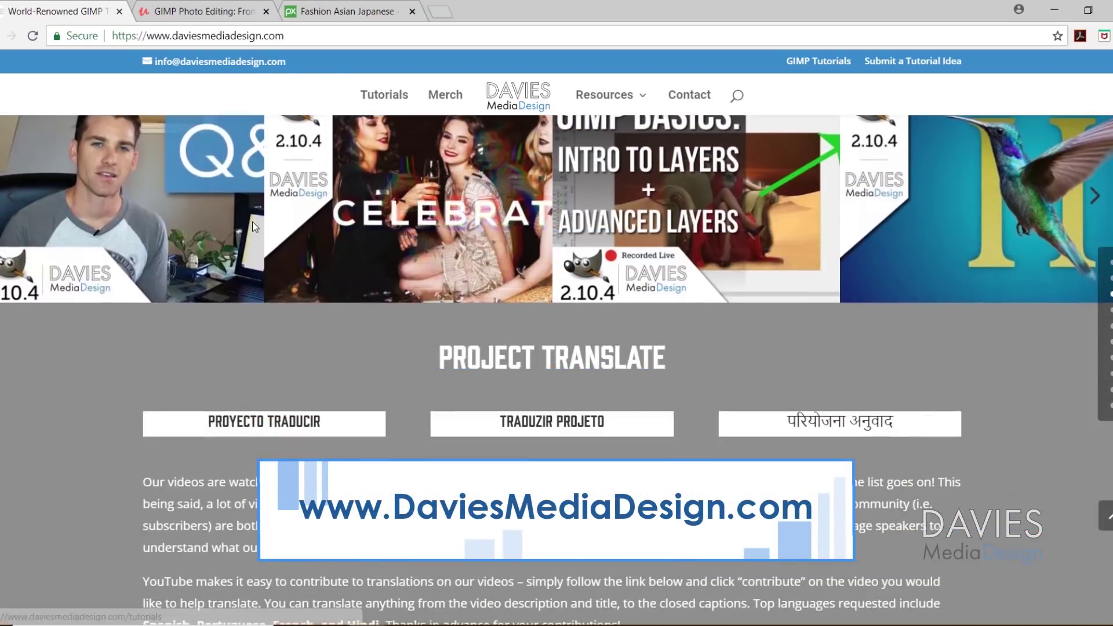
{"action": "scroll", "coordinate": [253, 222], "scroll_direction": "down", "scroll_amount": 10}
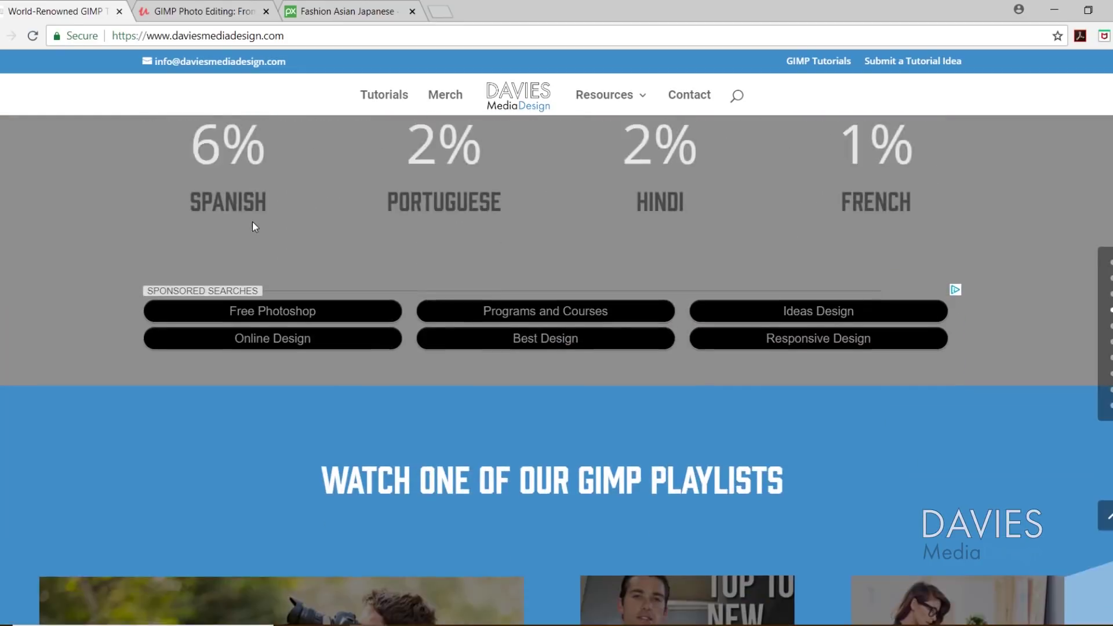
{"action": "scroll", "coordinate": [253, 222], "scroll_direction": "down", "scroll_amount": 12}
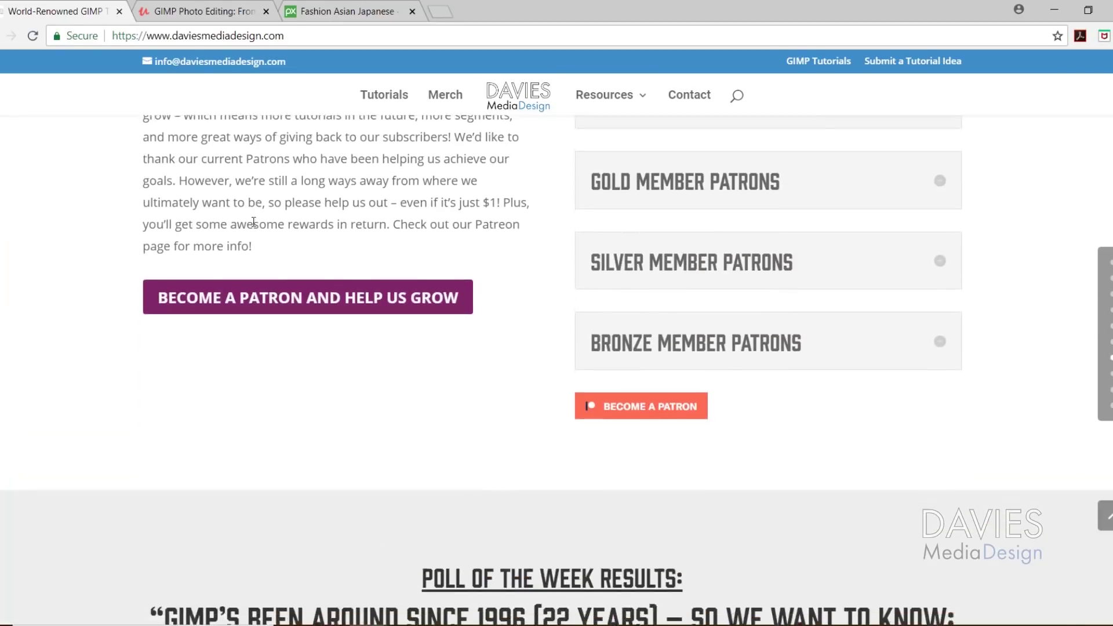
{"action": "scroll", "coordinate": [254, 222], "scroll_direction": "down", "scroll_amount": 6}
{"action": "scroll", "coordinate": [253, 222], "scroll_direction": "up", "scroll_amount": 1}
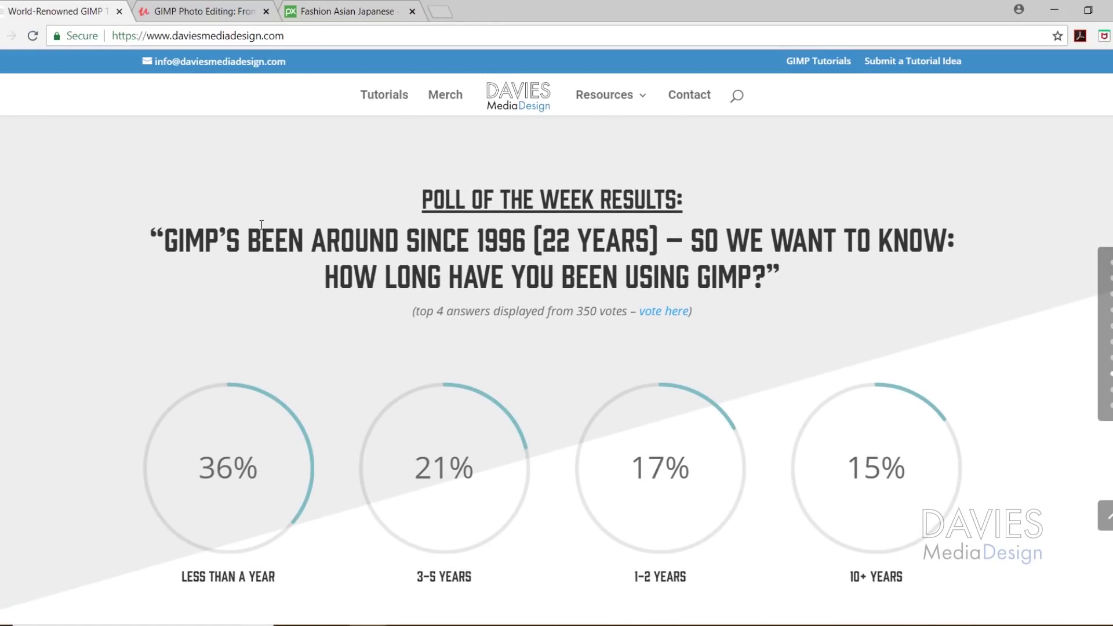
{"action": "key", "text": "ctrl+Tab"}
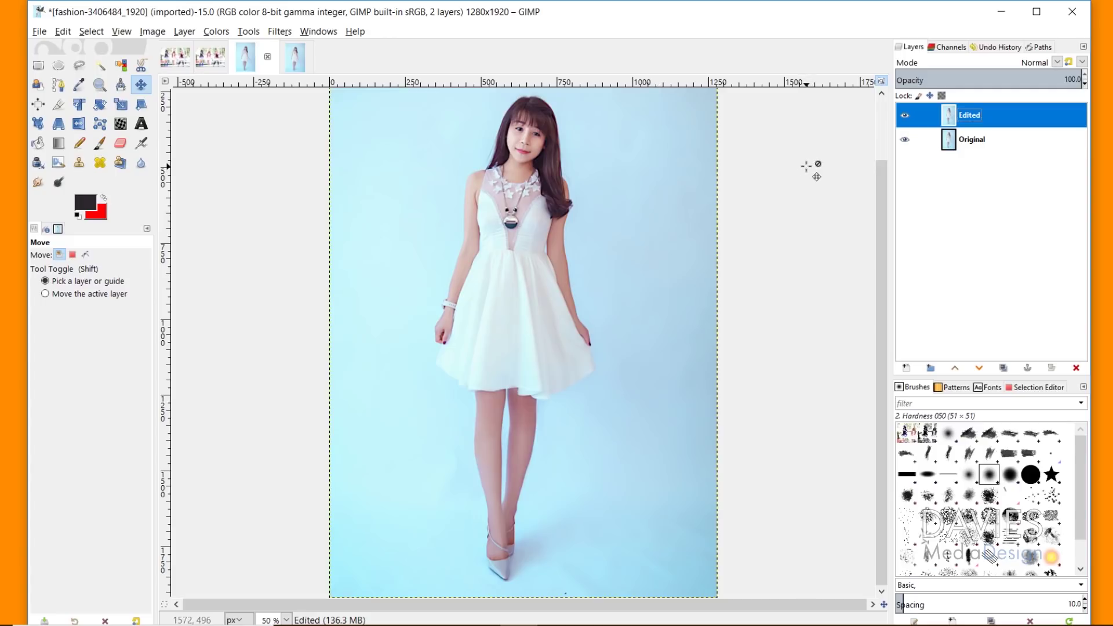
Compare the finished example with the original photo by toggling the visibility of the Edited layer
{"action": "left_click", "coordinate": [907, 117]}
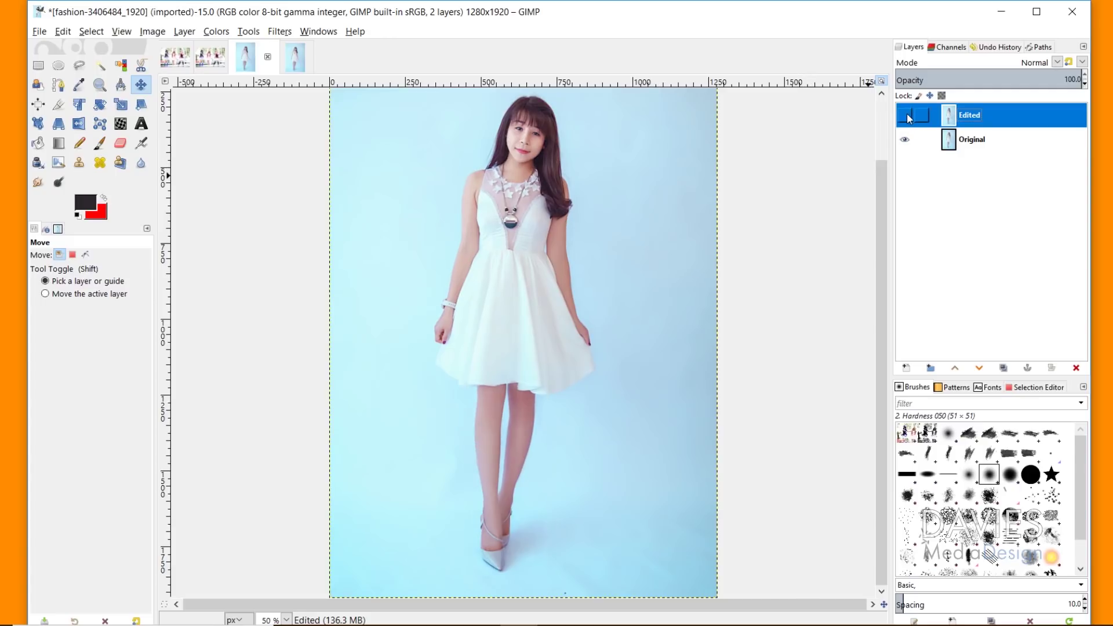
{"action": "left_click", "coordinate": [907, 117]}
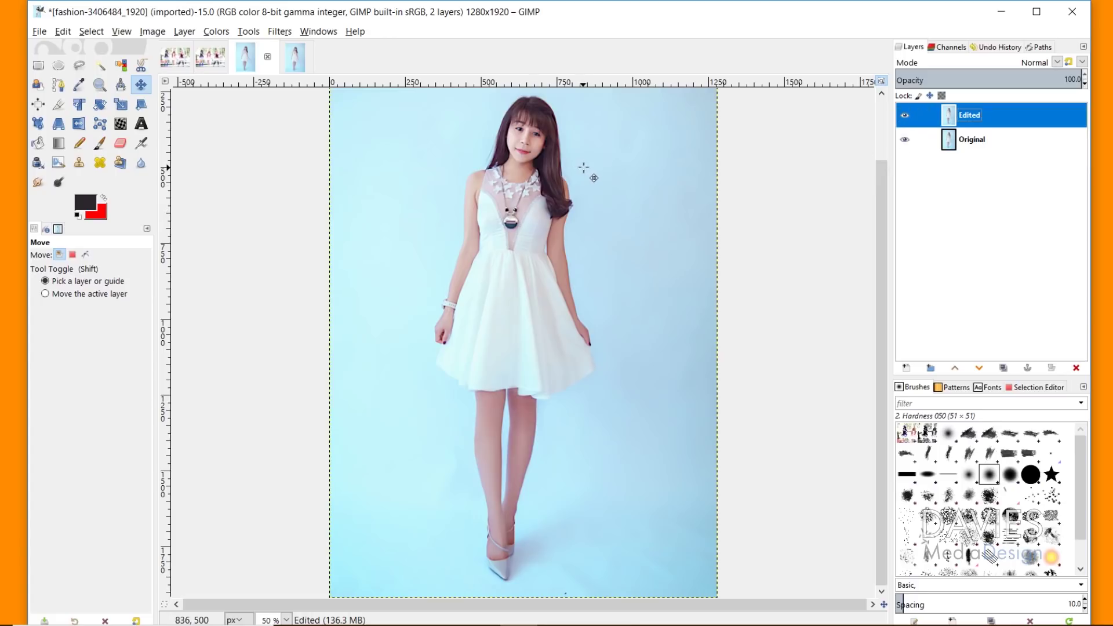
{"action": "left_click", "coordinate": [906, 116]}
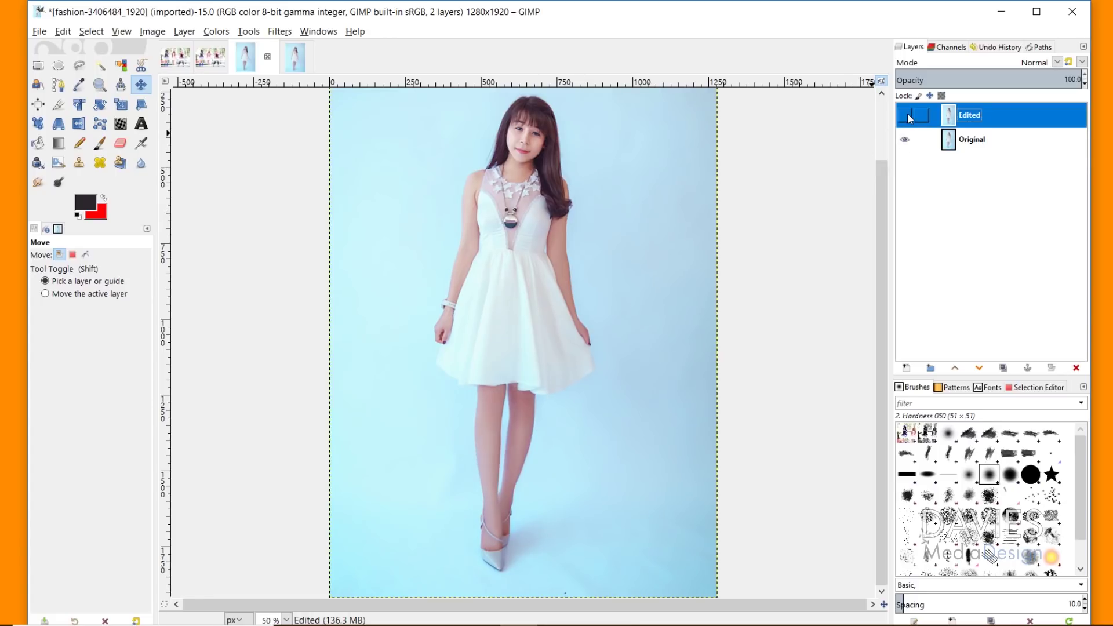
{"action": "left_click", "coordinate": [906, 115]}
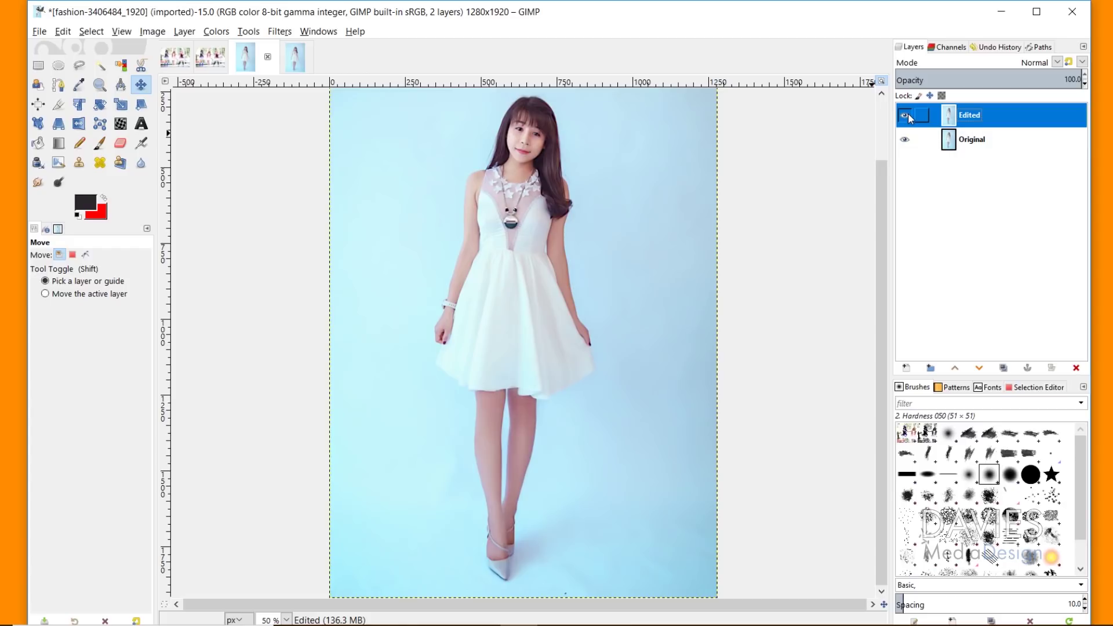
In the image that holds only the Original layer, draw a closed six-point Cage Transform cage around the legs, from the skirt hem to below the shoes
{"action": "left_click", "coordinate": [297, 55]}
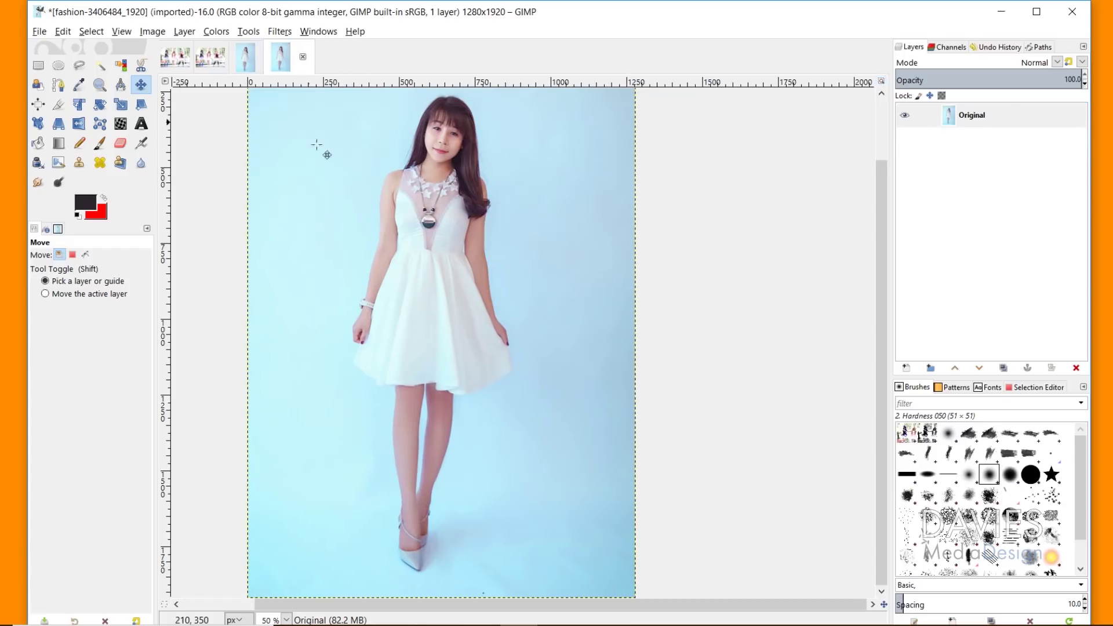
{"action": "key", "text": "shift+j"}
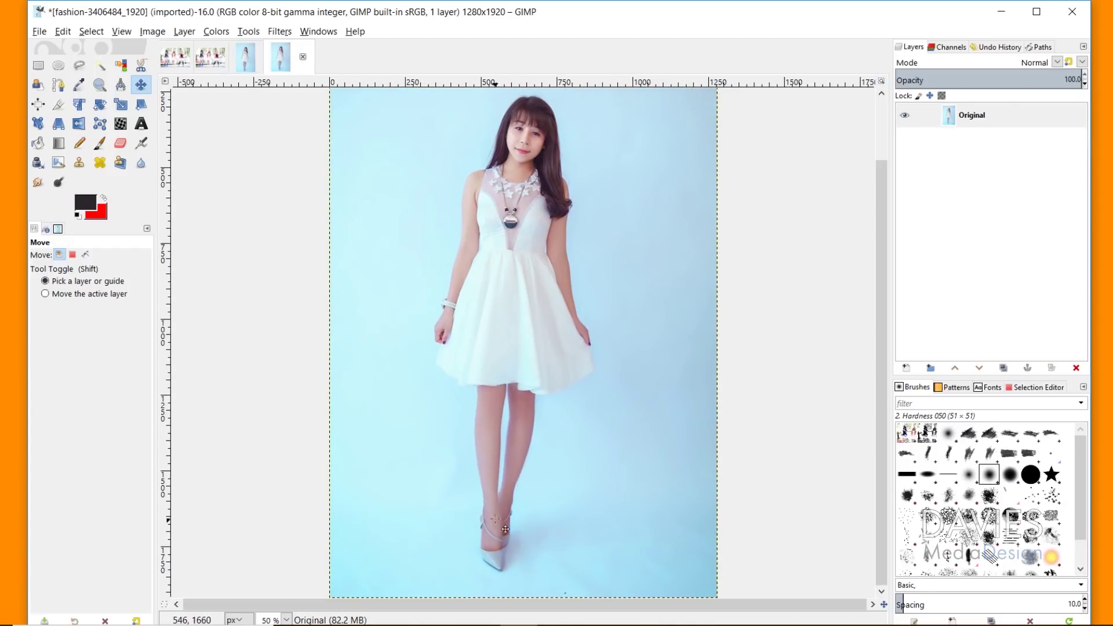
{"action": "left_click", "coordinate": [101, 124]}
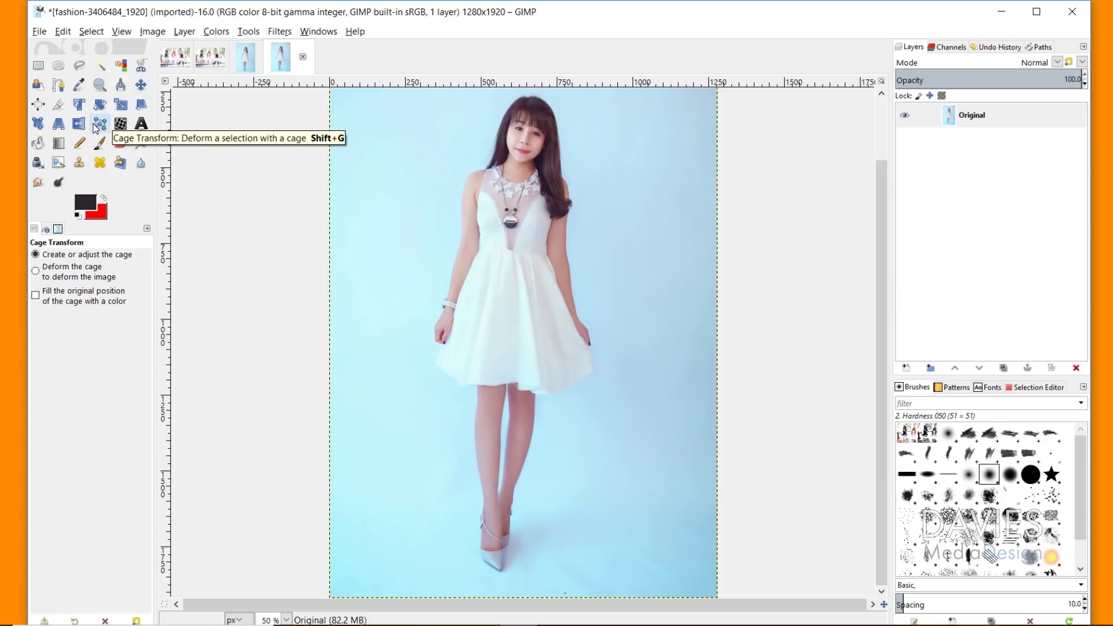
{"action": "left_click", "coordinate": [469, 361]}
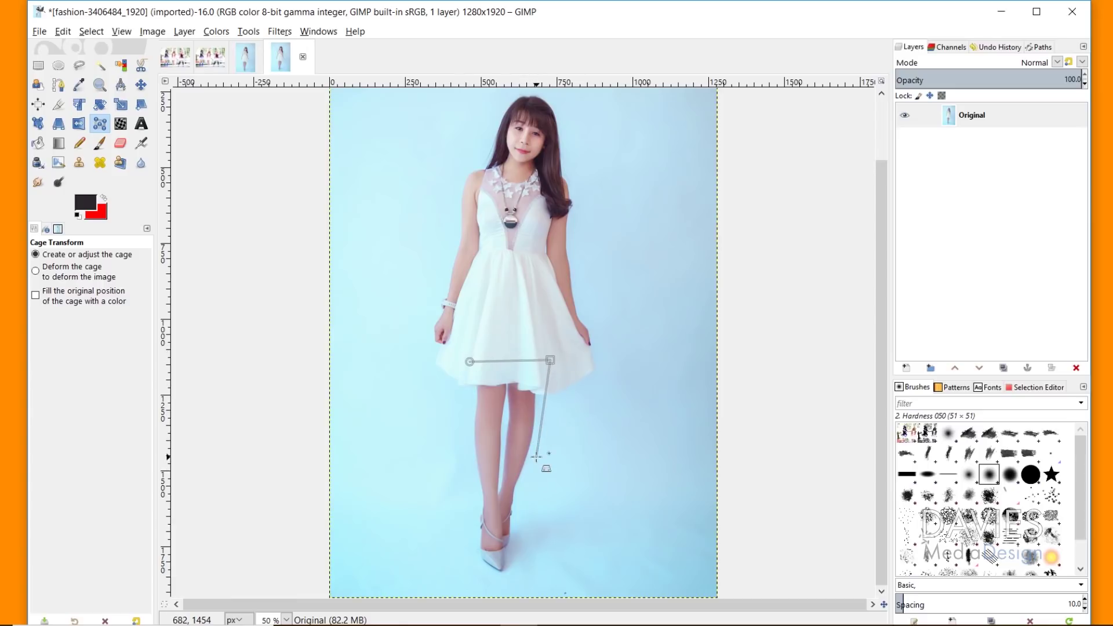
{"action": "left_click", "coordinate": [526, 498]}
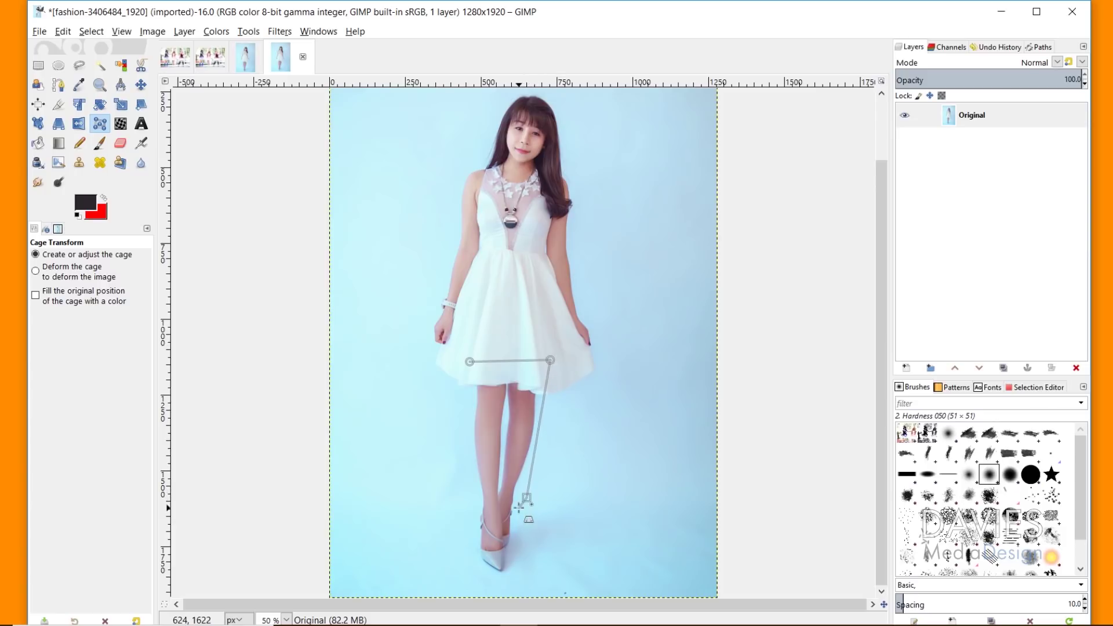
{"action": "left_click", "coordinate": [525, 579]}
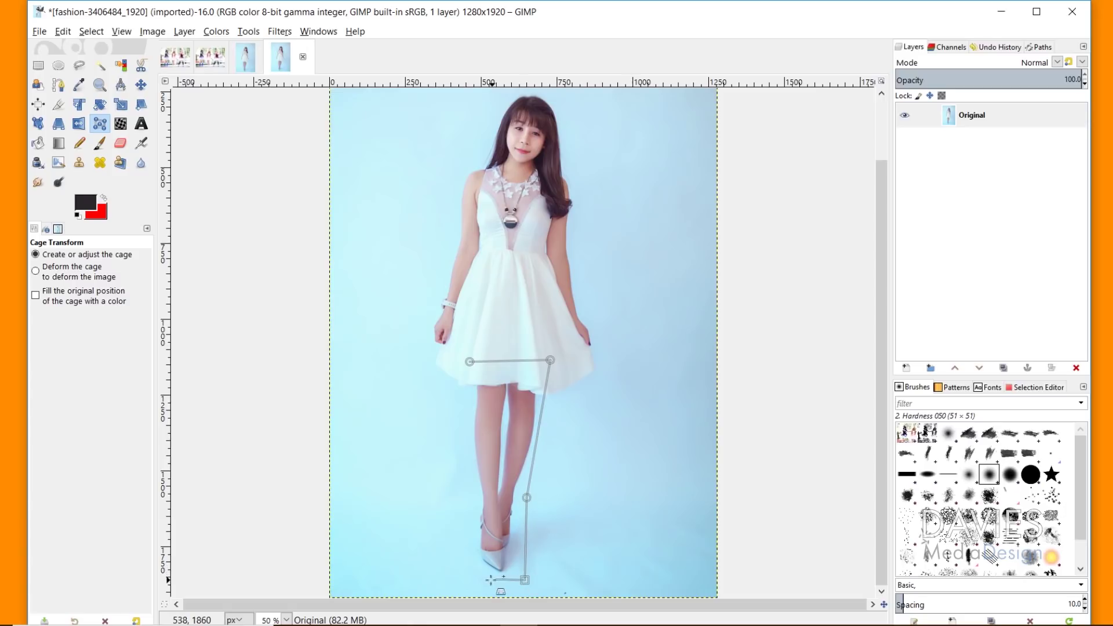
{"action": "left_click", "coordinate": [461, 578]}
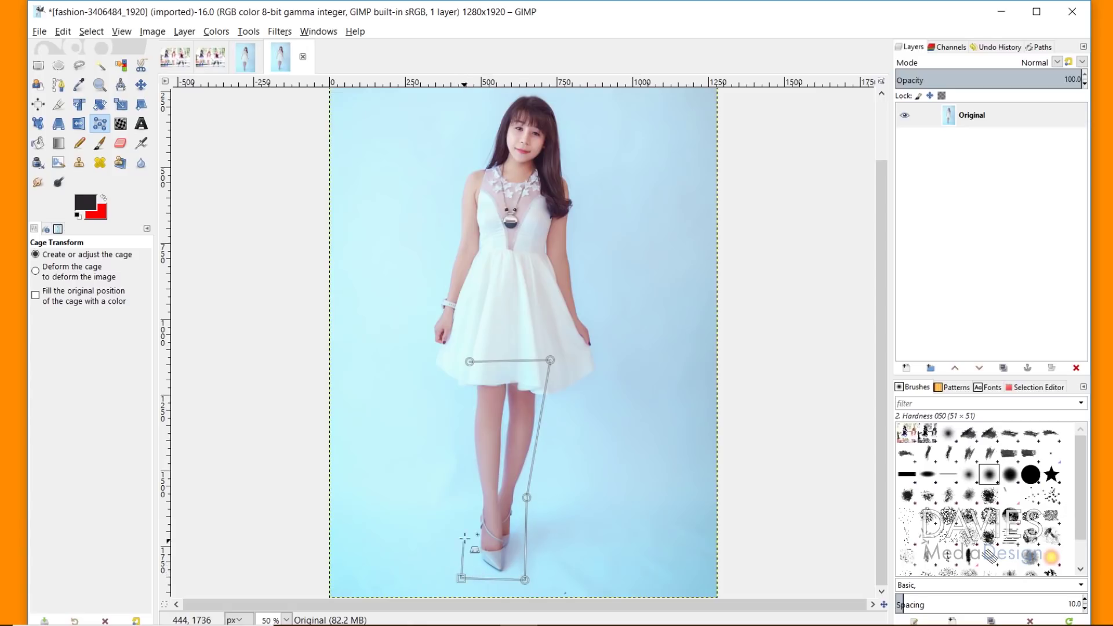
{"action": "left_click", "coordinate": [473, 493]}
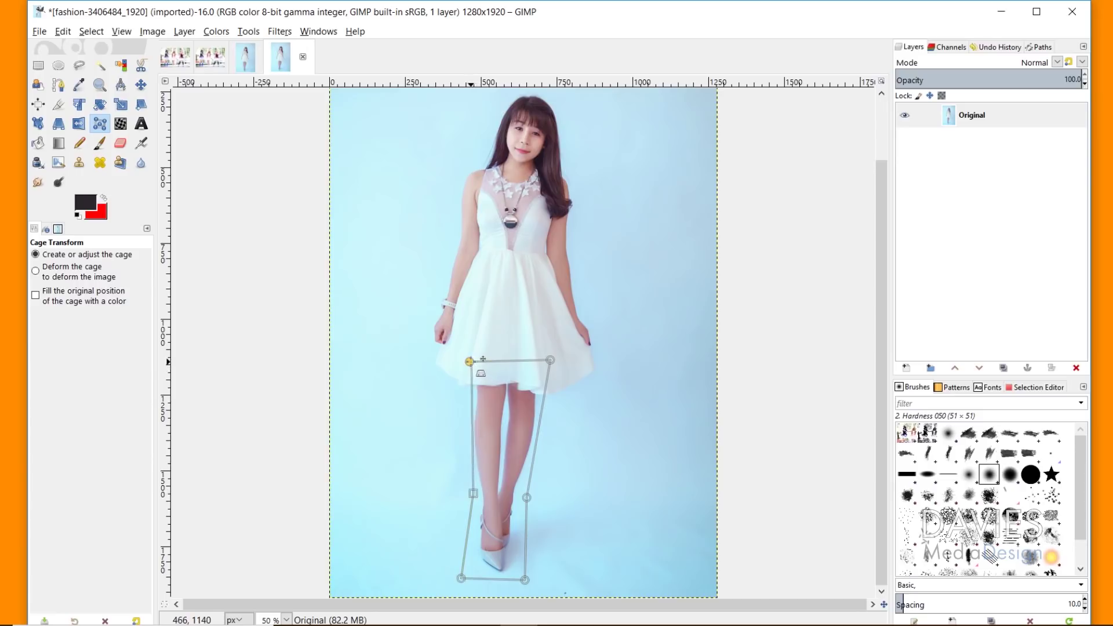
{"action": "left_click", "coordinate": [469, 361]}
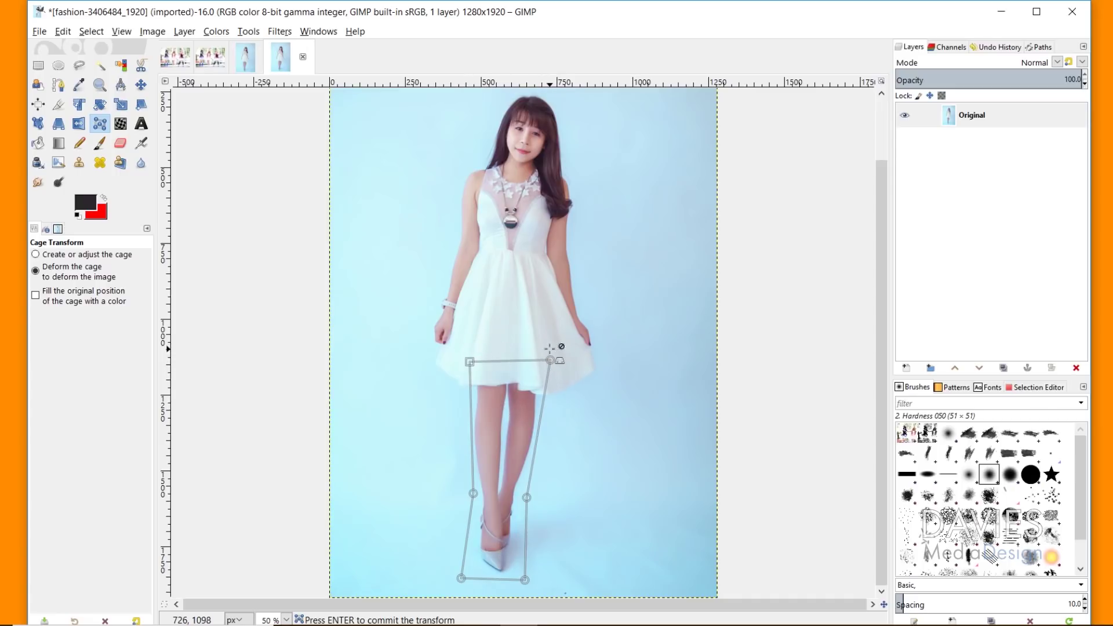
Lengthen the legs by moving the four lower cage points slightly down, and commit the cage transform
{"action": "left_click", "coordinate": [469, 361]}
{"action": "left_click", "coordinate": [473, 492]}
{"action": "left_click", "coordinate": [461, 578], "text": "shift"}
{"action": "left_click", "coordinate": [524, 578], "text": "shift"}
{"action": "left_click", "coordinate": [526, 497], "text": "shift"}
{"action": "left_click_drag", "start_coordinate": [524, 579], "coordinate": [524, 585]}
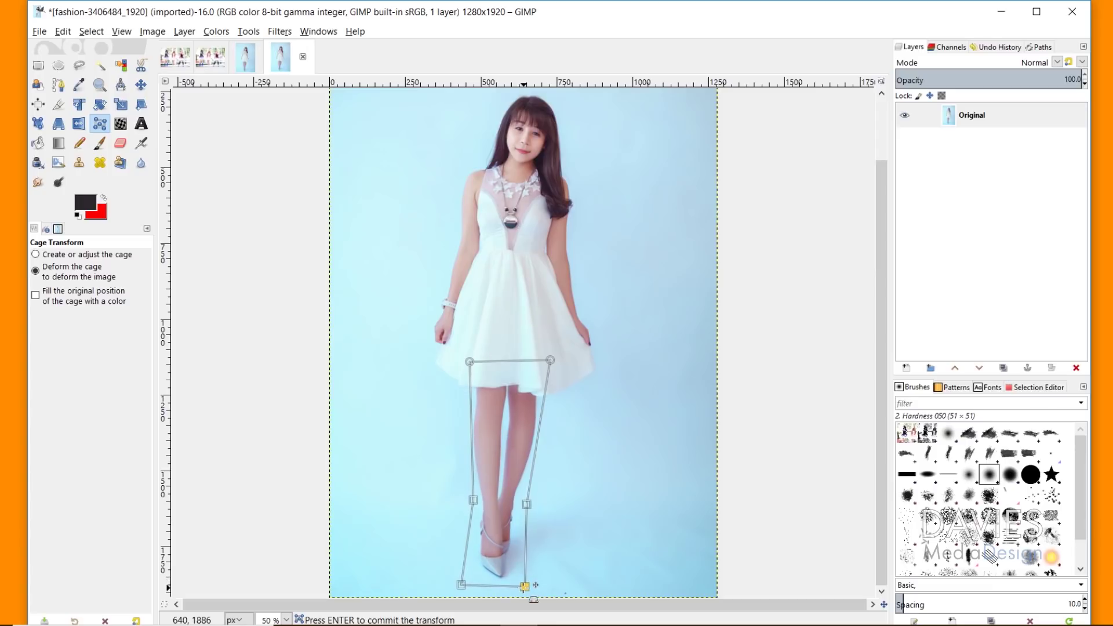
{"action": "left_click_drag", "start_coordinate": [524, 585], "coordinate": [526, 590]}
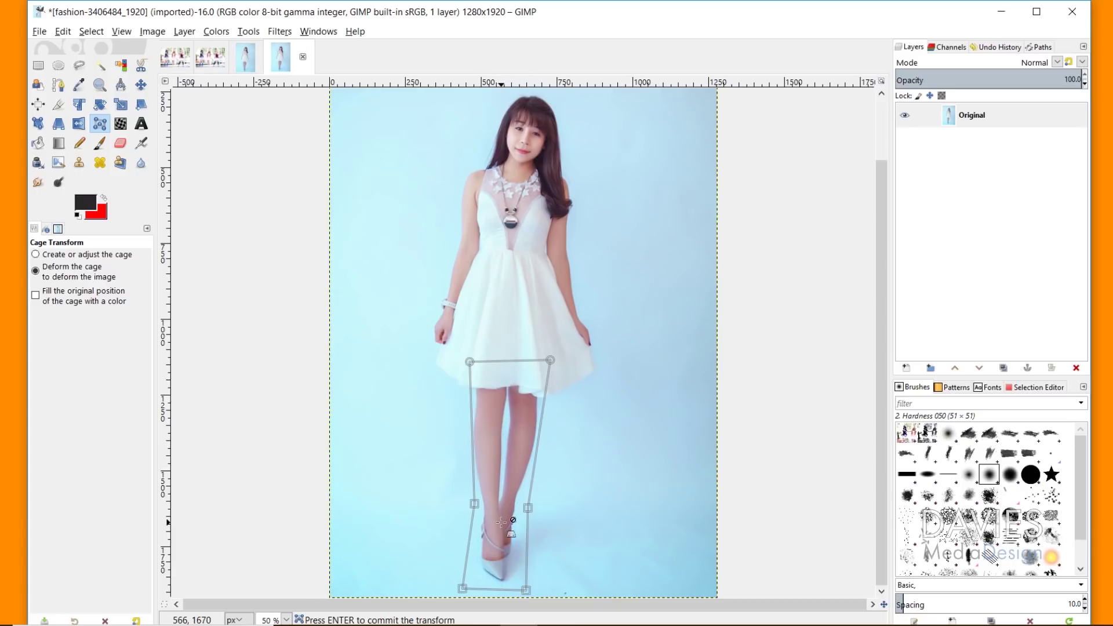
{"action": "key", "text": "Return"}
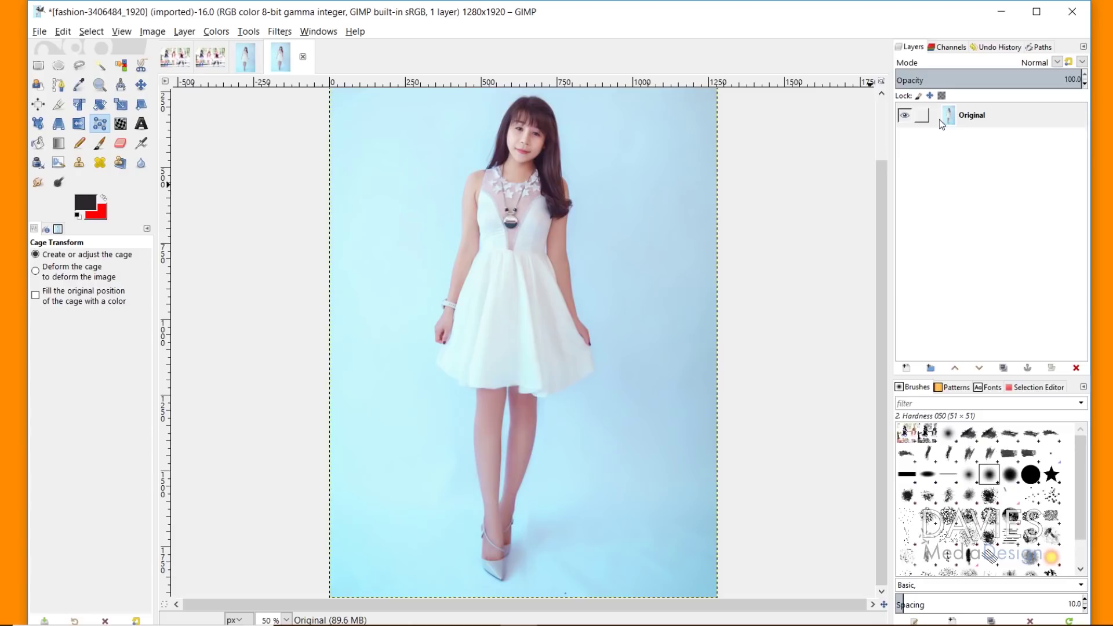
Reopen the recent photo fashion-3406484_1920.jpg and add it as a layer beneath the stretched layer in the edited image
{"action": "left_click", "coordinate": [40, 31]}
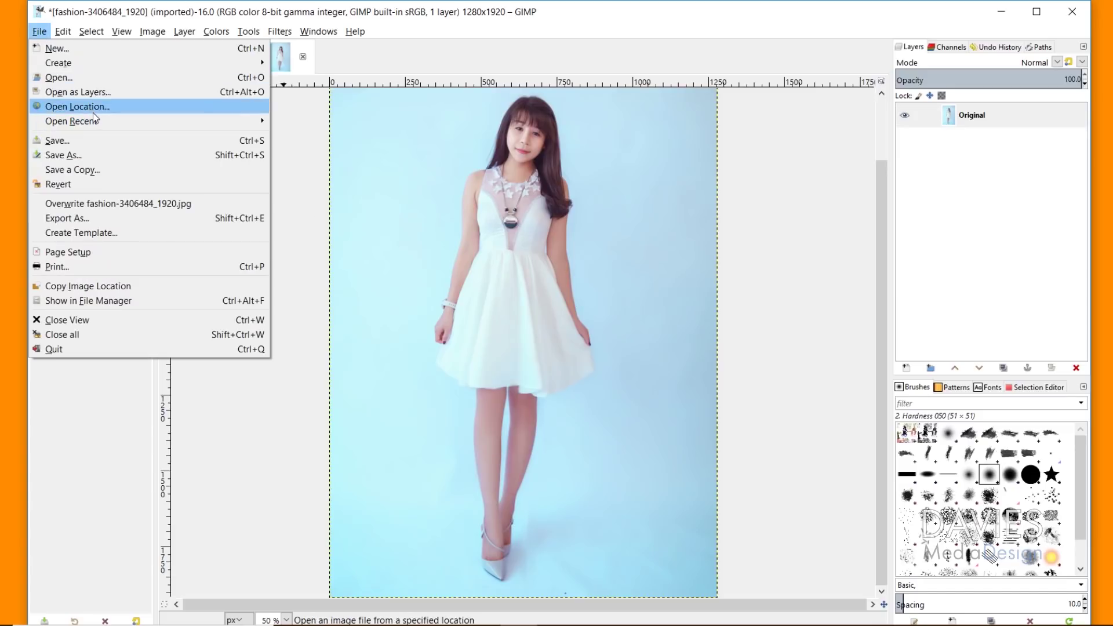
{"action": "mouse_move", "coordinate": [224, 119]}
{"action": "left_click", "coordinate": [324, 122]}
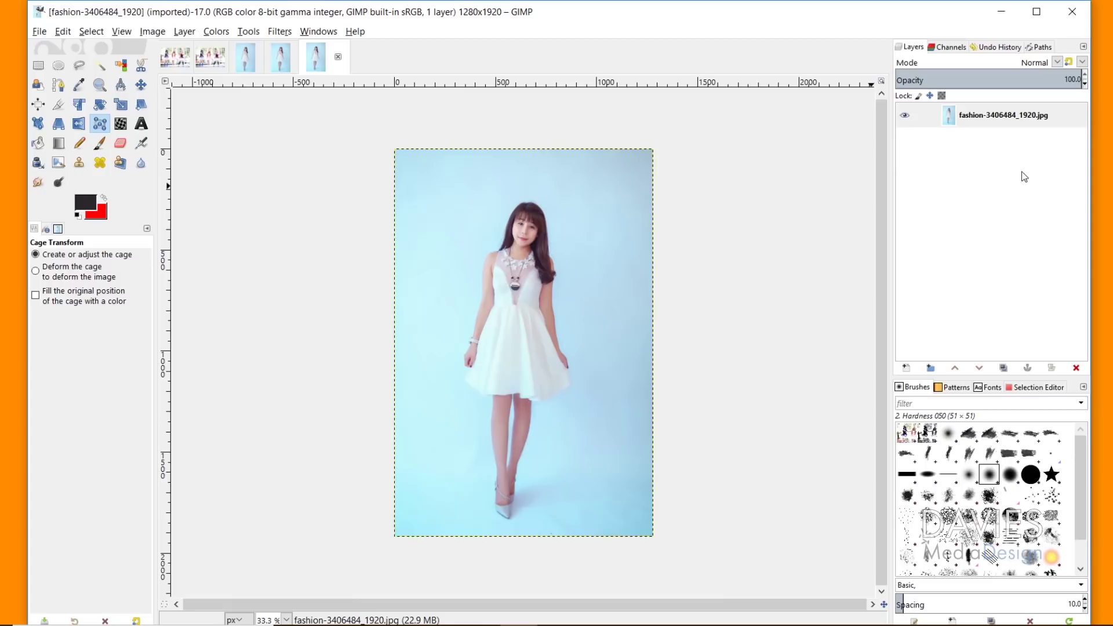
{"action": "left_click_drag", "start_coordinate": [317, 58], "coordinate": [477, 162]}
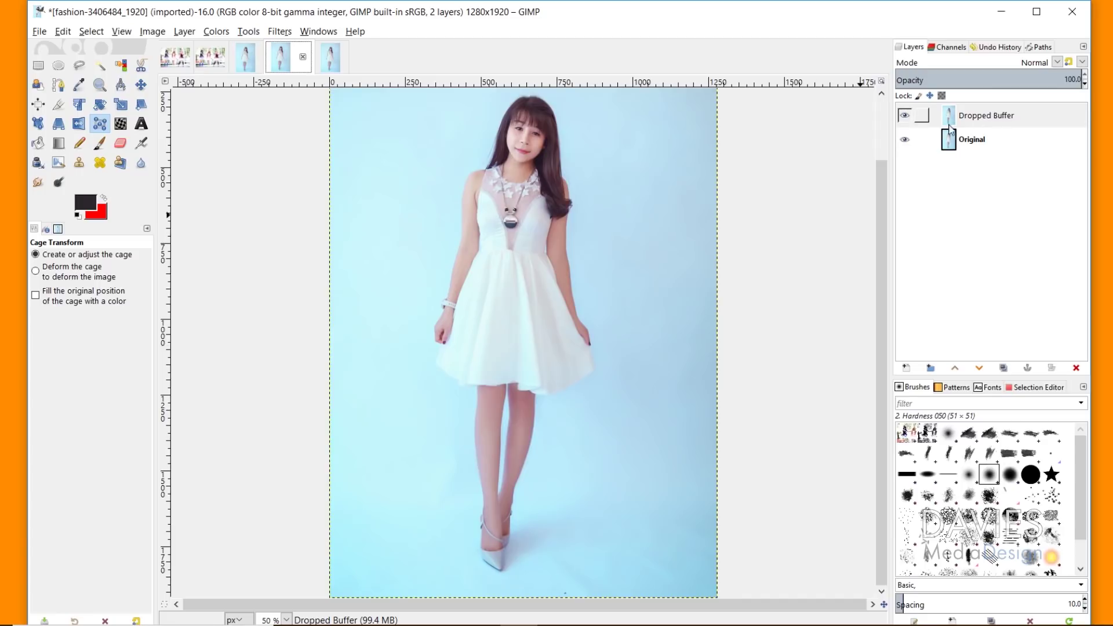
{"action": "left_click_drag", "start_coordinate": [955, 118], "coordinate": [962, 154]}
Rename the stretched upper layer Edit and the lower layer Original
{"action": "left_click", "coordinate": [979, 117]}
{"action": "double_click", "coordinate": [979, 116]}
{"action": "type", "text": "Edit"}
{"action": "key", "text": "Return"}
{"action": "left_click", "coordinate": [993, 144]}
{"action": "double_click", "coordinate": [993, 144]}
{"action": "type", "text": "Origina"}
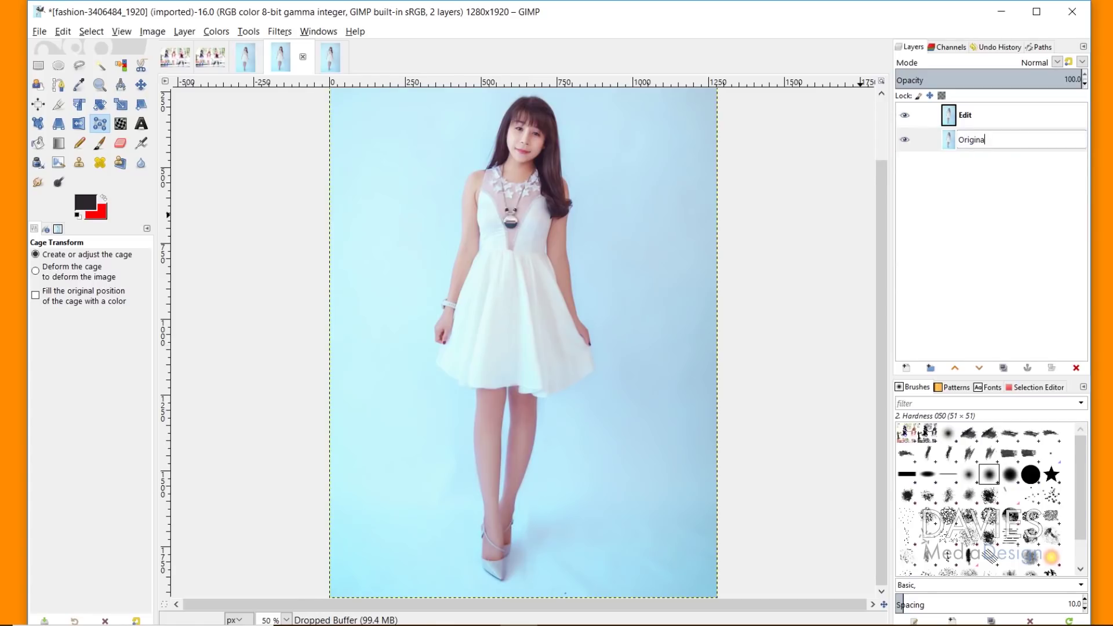
{"action": "type", "text": "l"}
{"action": "key", "text": "Return"}
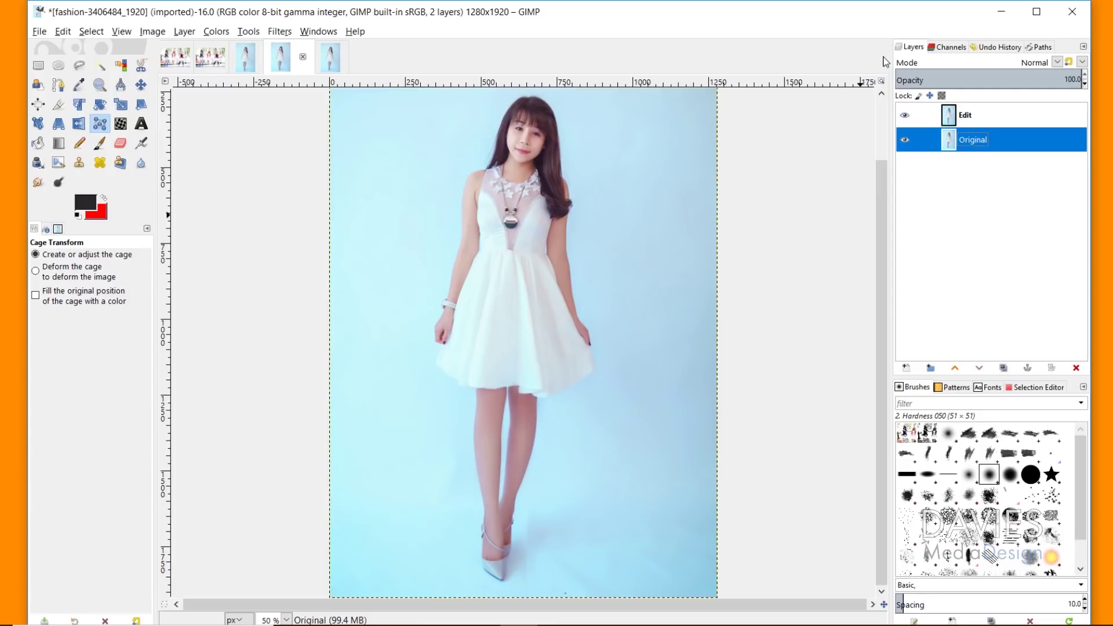
Select the Edit layer and toggle its visibility to compare the lengthened legs with the original
{"action": "left_click", "coordinate": [951, 119]}
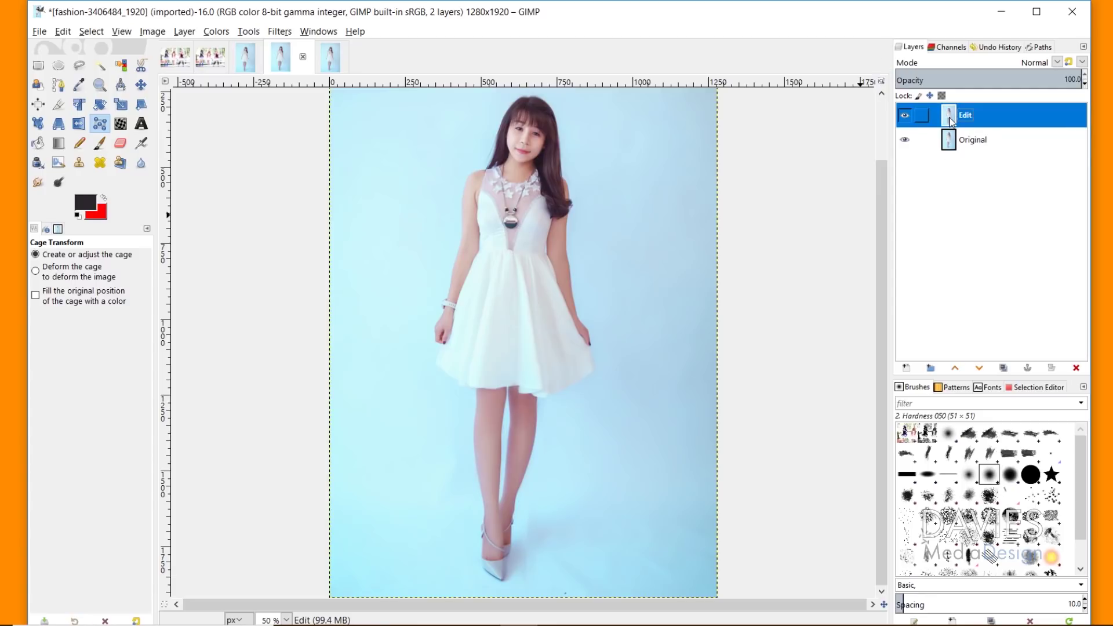
{"action": "left_click", "coordinate": [902, 116]}
{"action": "left_click", "coordinate": [903, 116]}
{"action": "left_click", "coordinate": [903, 116]}
{"action": "left_click", "coordinate": [902, 116]}
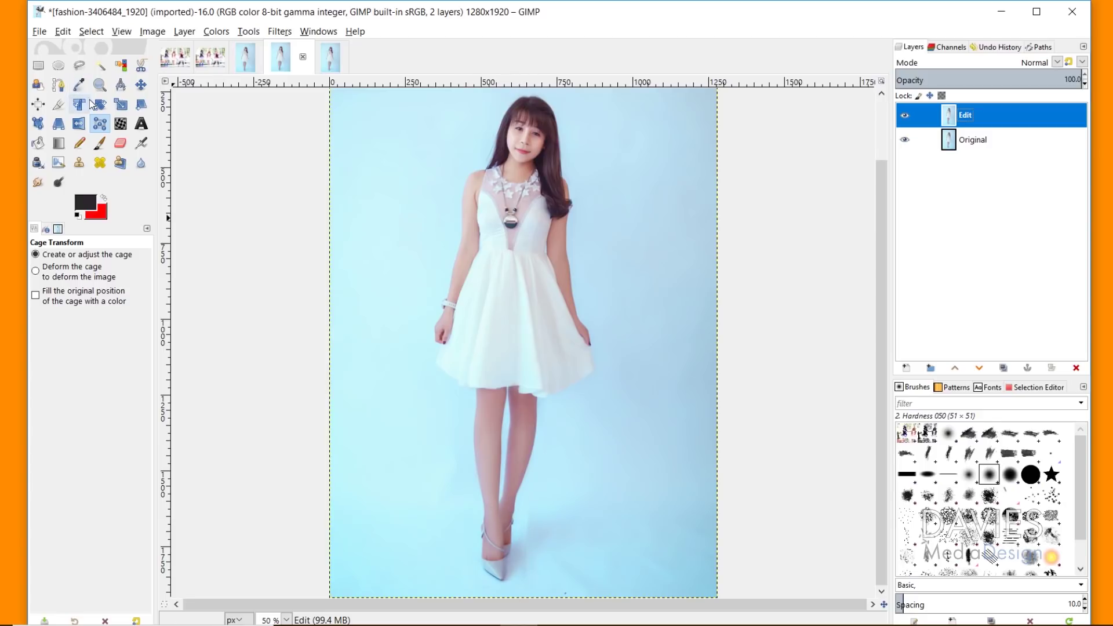
Heal the vertical seam in the background beside the heels on the Edit layer, using a Heal brush of size 49.04
{"action": "left_click", "coordinate": [100, 84]}
{"action": "left_click_drag", "start_coordinate": [429, 464], "coordinate": [609, 599]}
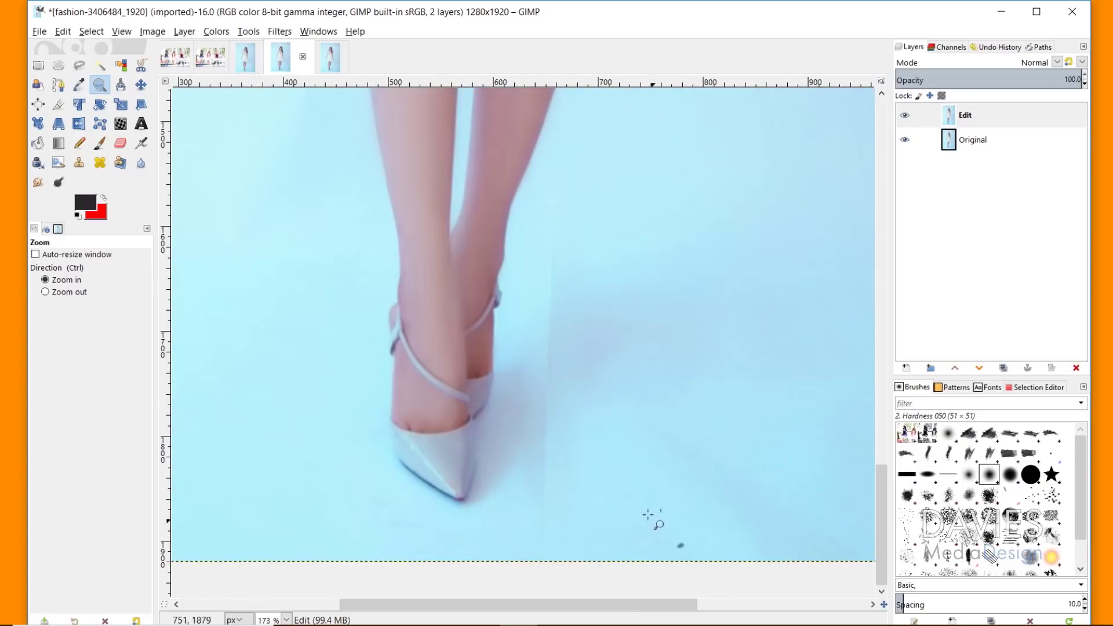
{"action": "key", "text": "h"}
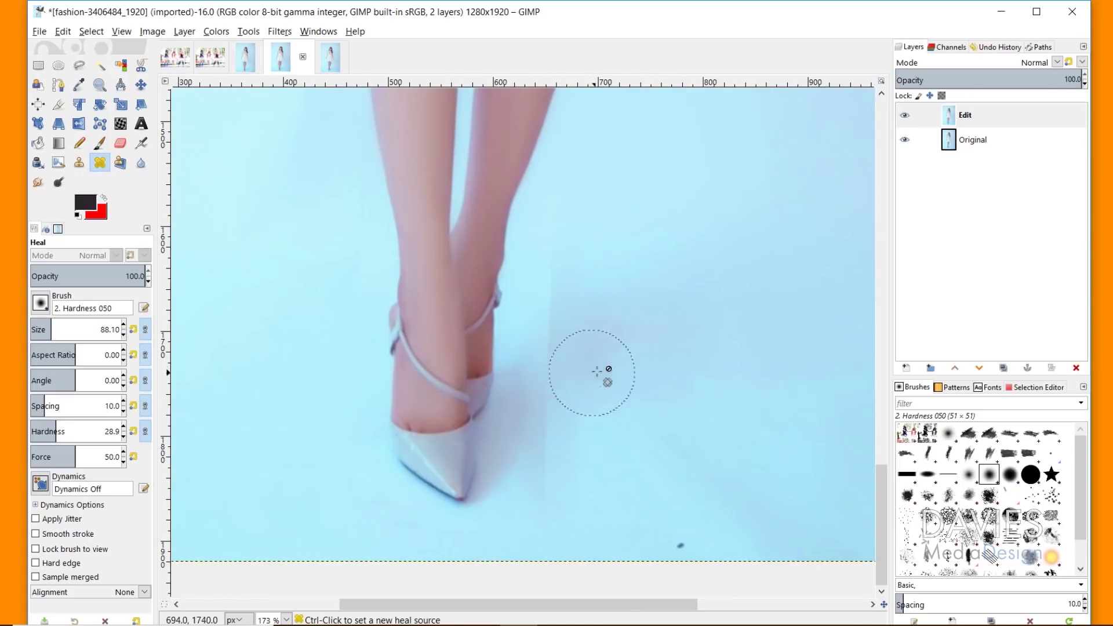
{"action": "left_click_drag", "start_coordinate": [49, 330], "coordinate": [46, 329]}
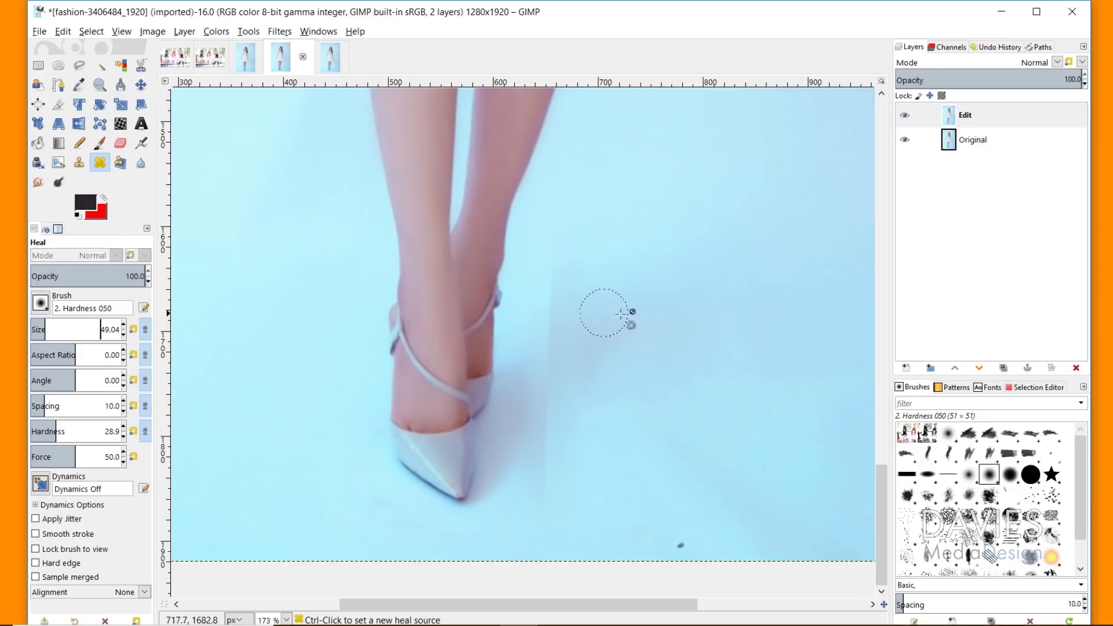
{"action": "left_click", "coordinate": [620, 333], "text": "ctrl"}
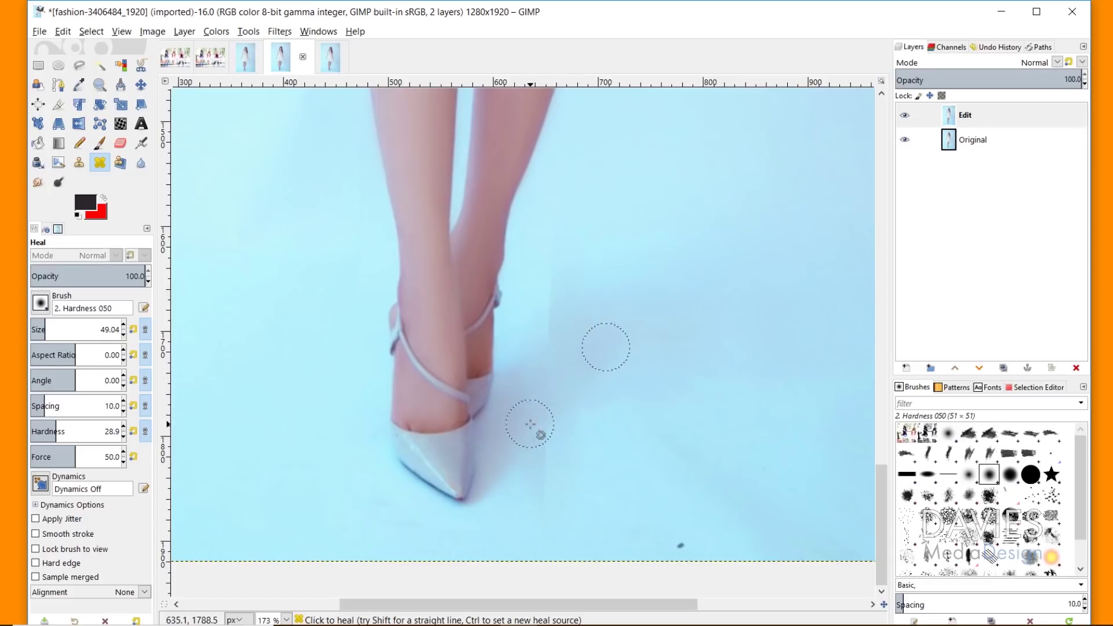
{"action": "left_click", "coordinate": [588, 261], "text": "ctrl"}
{"action": "left_click", "coordinate": [552, 255]}
{"action": "left_click", "coordinate": [593, 273], "text": "ctrl"}
{"action": "left_click", "coordinate": [606, 453], "text": "ctrl"}
{"action": "left_click_drag", "start_coordinate": [541, 506], "coordinate": [542, 439]}
{"action": "left_click", "coordinate": [585, 236], "text": "ctrl"}
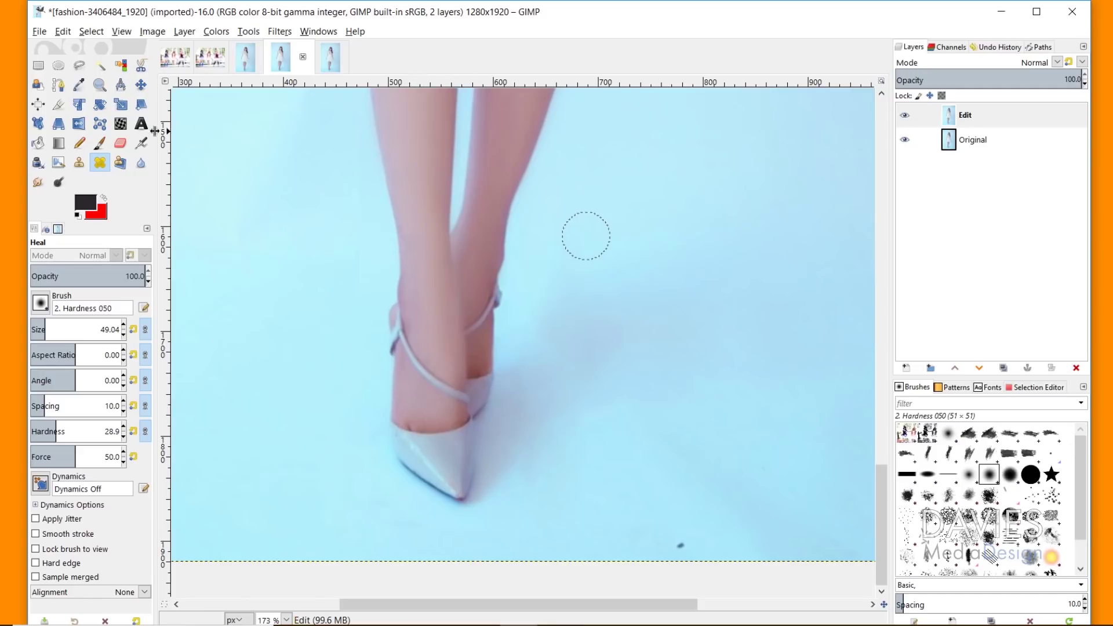
Choose the Warp Transform tool and keep its behavior on Move pixels
{"action": "left_click", "coordinate": [120, 123]}
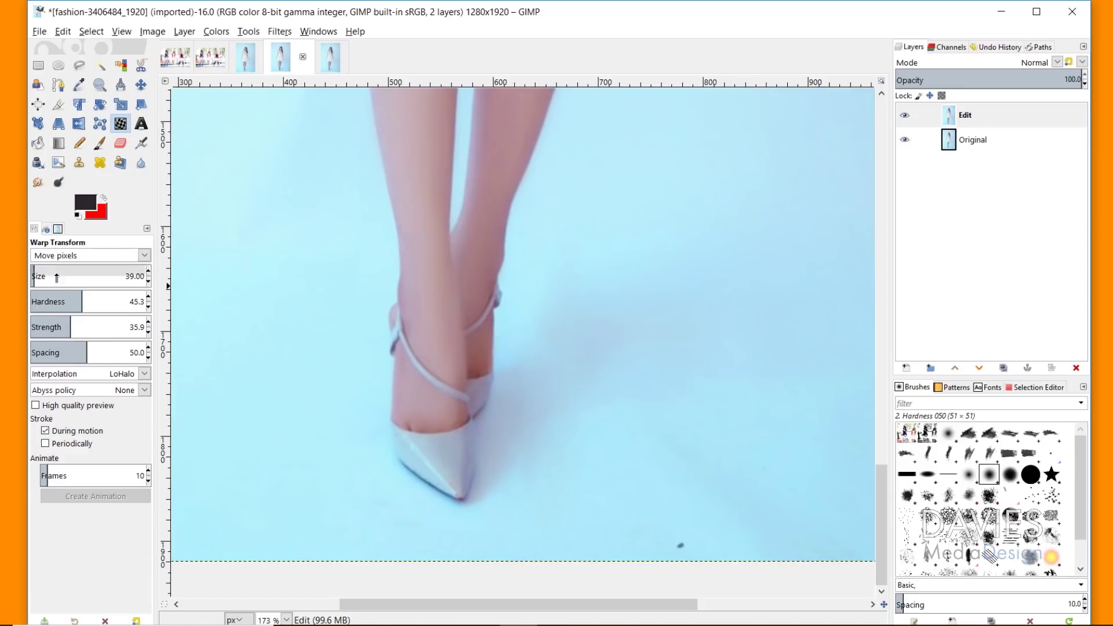
{"action": "left_click", "coordinate": [73, 257]}
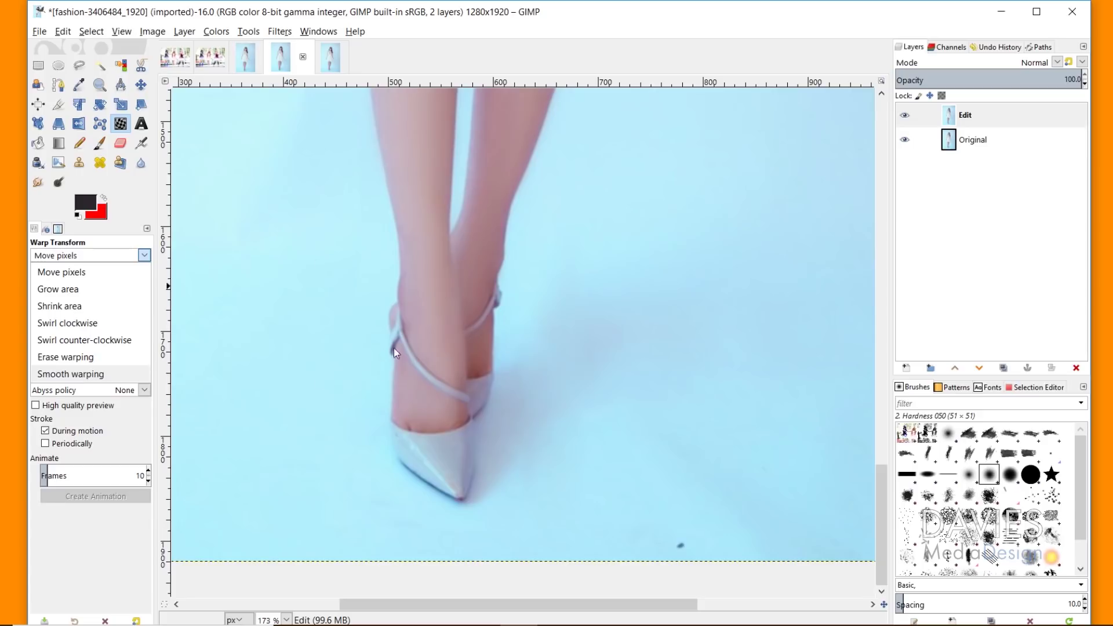
{"action": "left_click", "coordinate": [148, 265]}
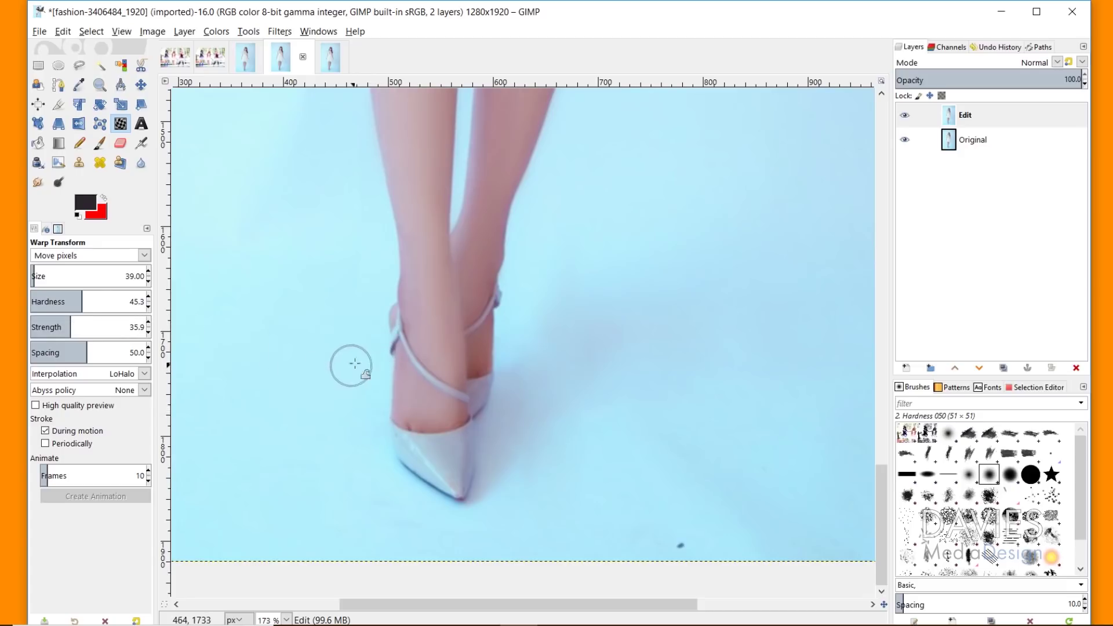
Try moving the front shoe's ankle strap with Warp Transform, raising the strength to 100, and undo the warp
{"action": "left_click_drag", "start_coordinate": [398, 335], "coordinate": [394, 364]}
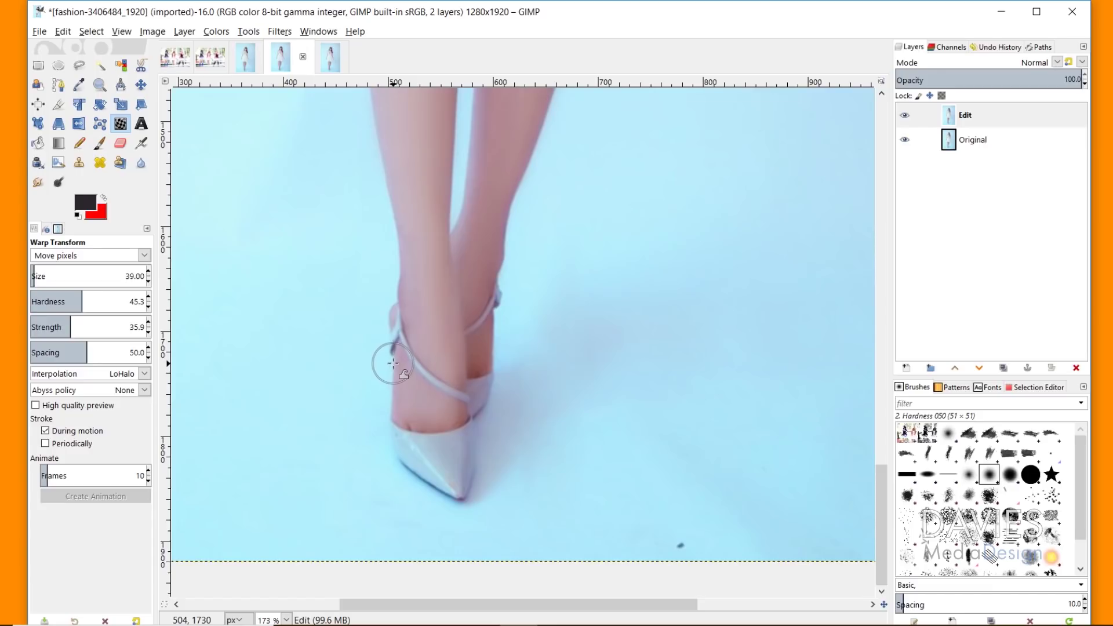
{"action": "left_click_drag", "start_coordinate": [73, 328], "coordinate": [150, 327]}
{"action": "mouse_move", "coordinate": [373, 348]}
{"action": "left_mouse_down"}
{"action": "mouse_move", "coordinate": [398, 256]}
{"action": "mouse_move", "coordinate": [396, 414]}
{"action": "left_mouse_up"}
{"action": "key", "text": "ctrl+z"}
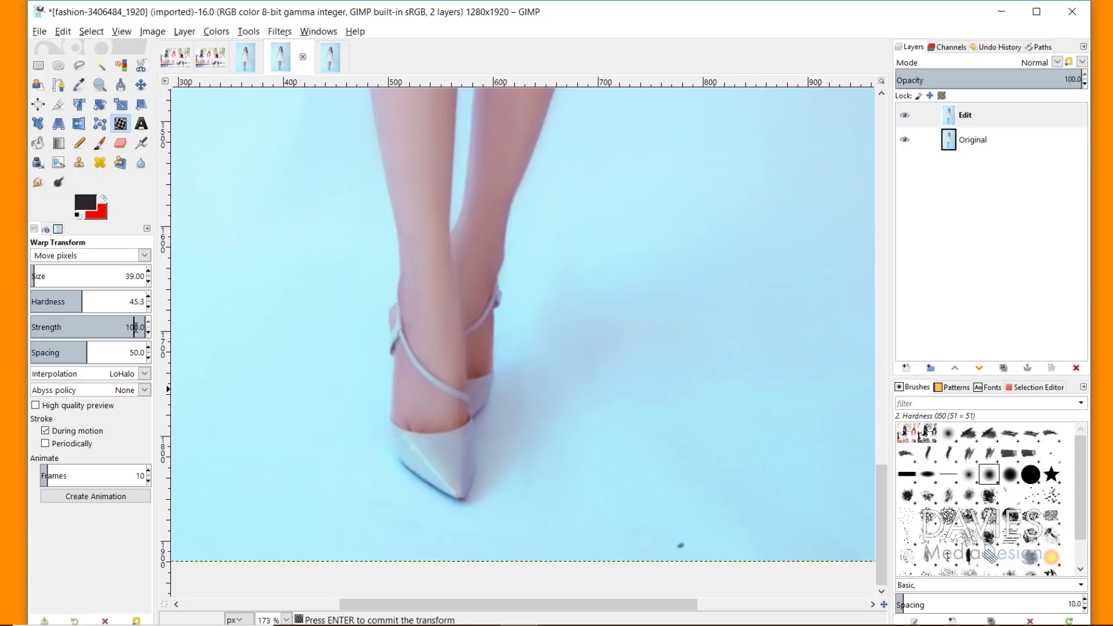
Set the Warp Transform strength to 50 and keep the interpolation on LoHalo
{"action": "key", "text": "Return"}
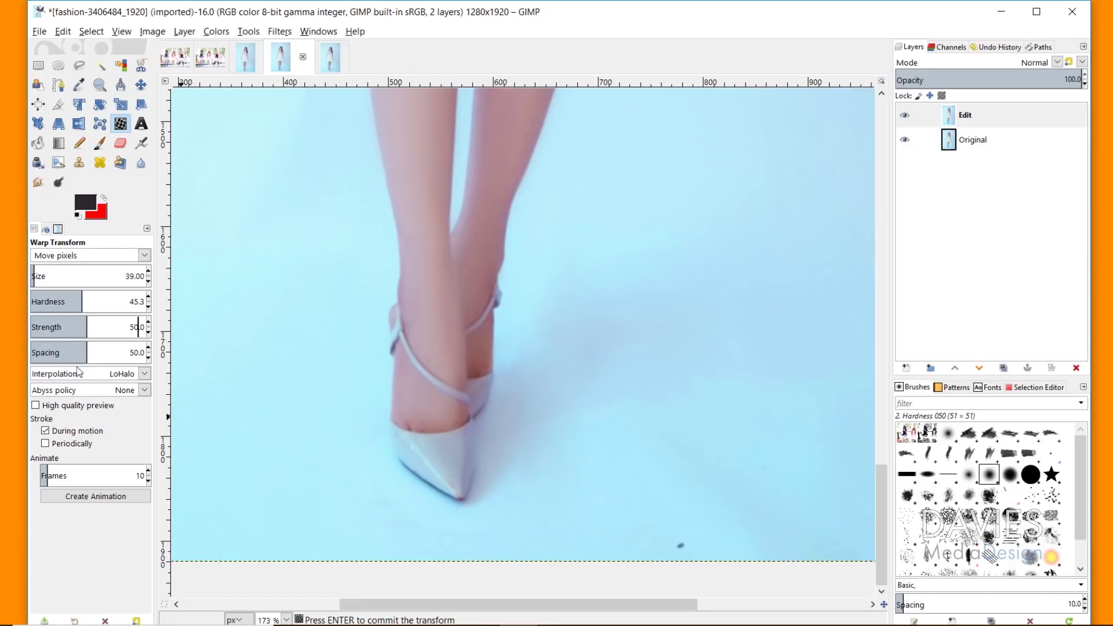
{"action": "left_click", "coordinate": [144, 374]}
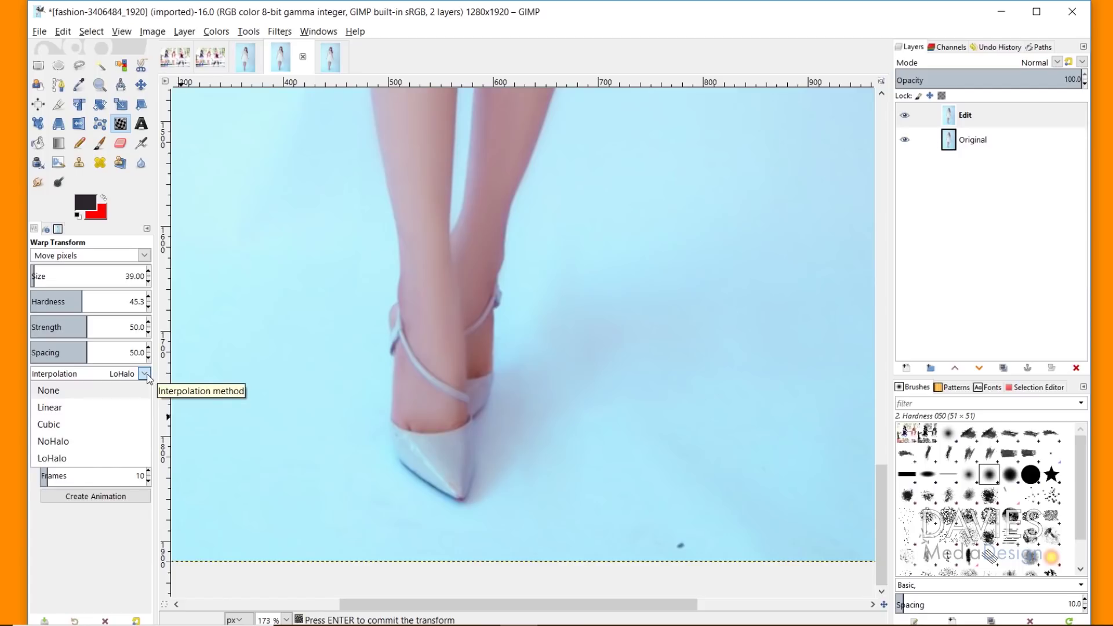
{"action": "left_click", "coordinate": [127, 459]}
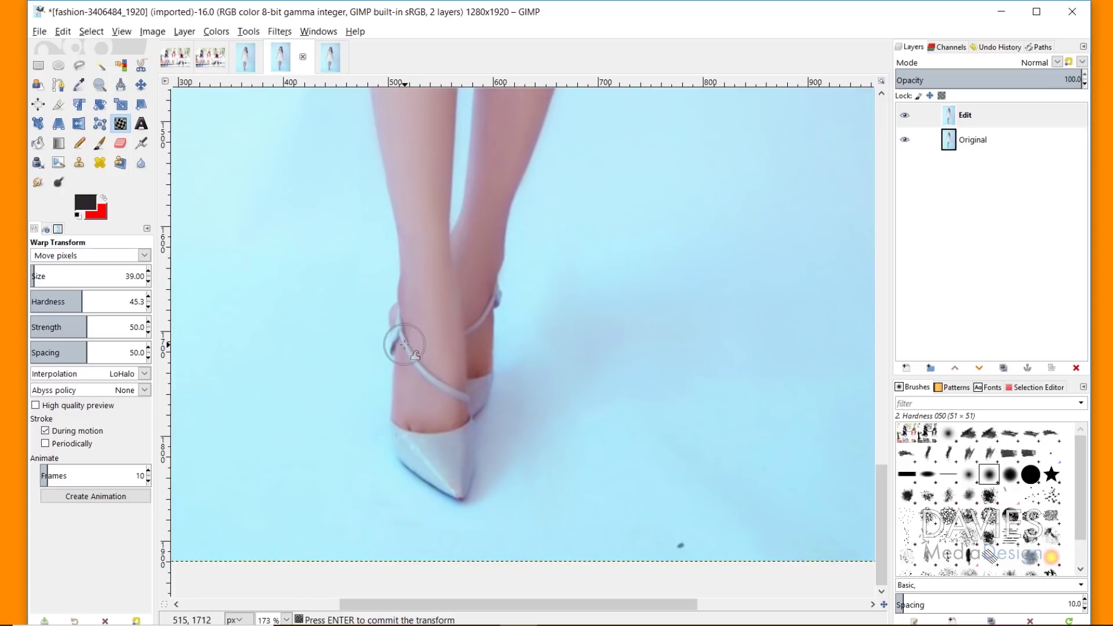
{"action": "left_click_drag", "start_coordinate": [410, 346], "coordinate": [406, 373]}
Try the Clamp and Loop abyss policies, return to None, and enable High quality preview
{"action": "left_click", "coordinate": [143, 390]}
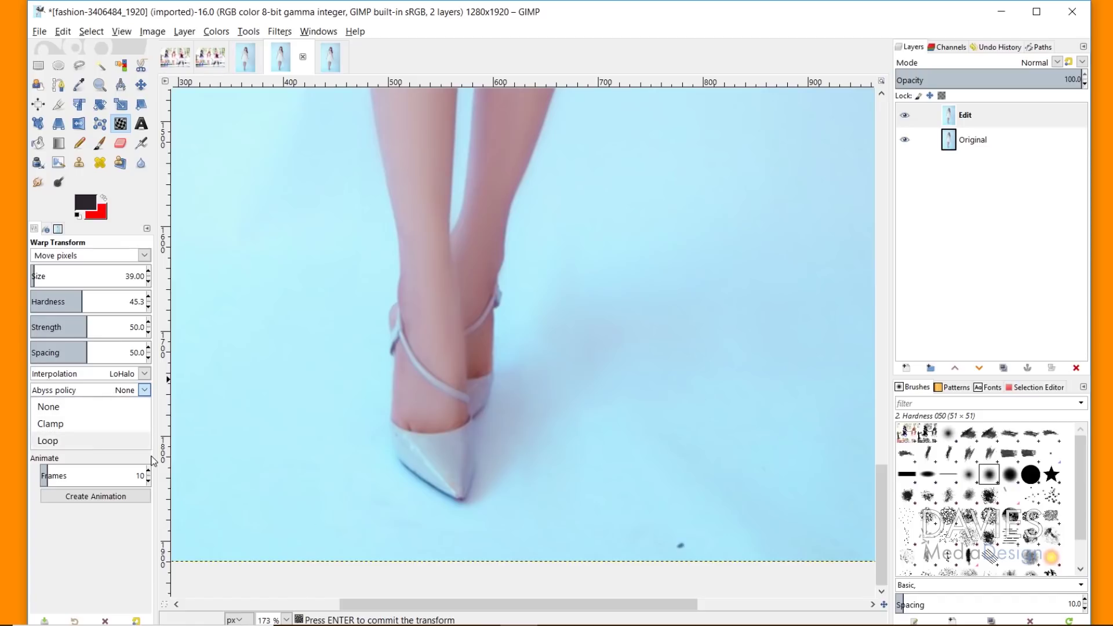
{"action": "left_click", "coordinate": [96, 428]}
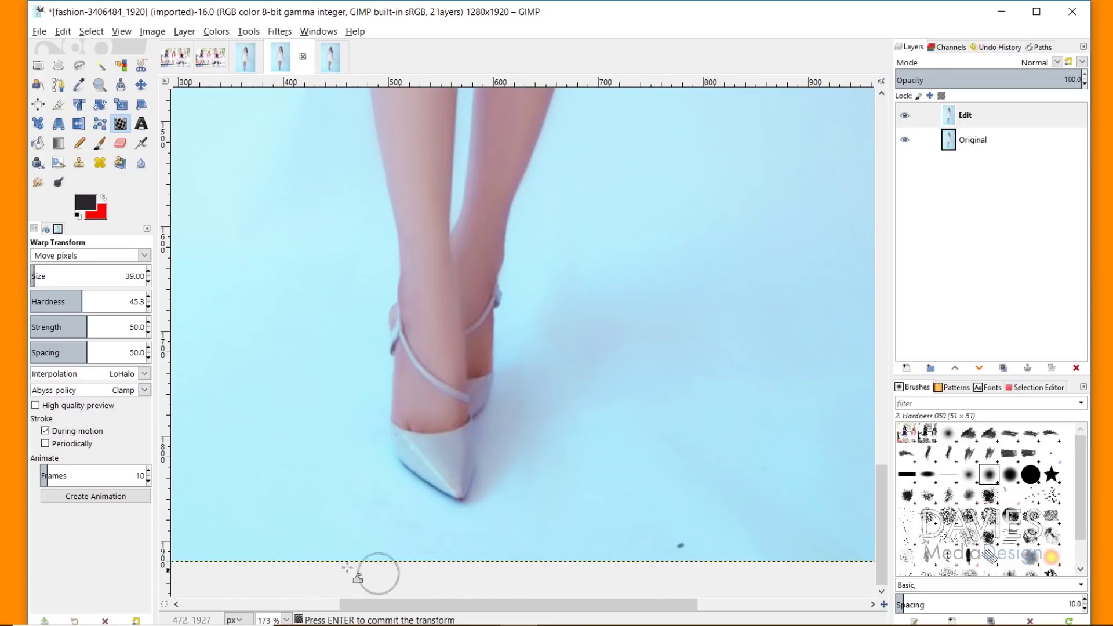
{"action": "left_click", "coordinate": [125, 396]}
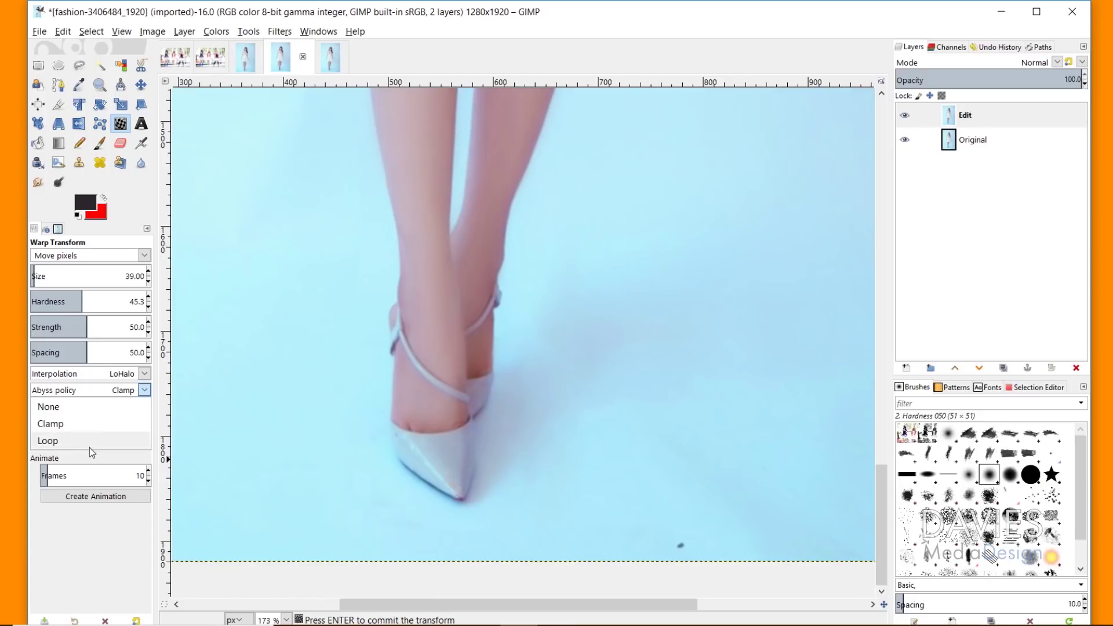
{"action": "left_click", "coordinate": [92, 444]}
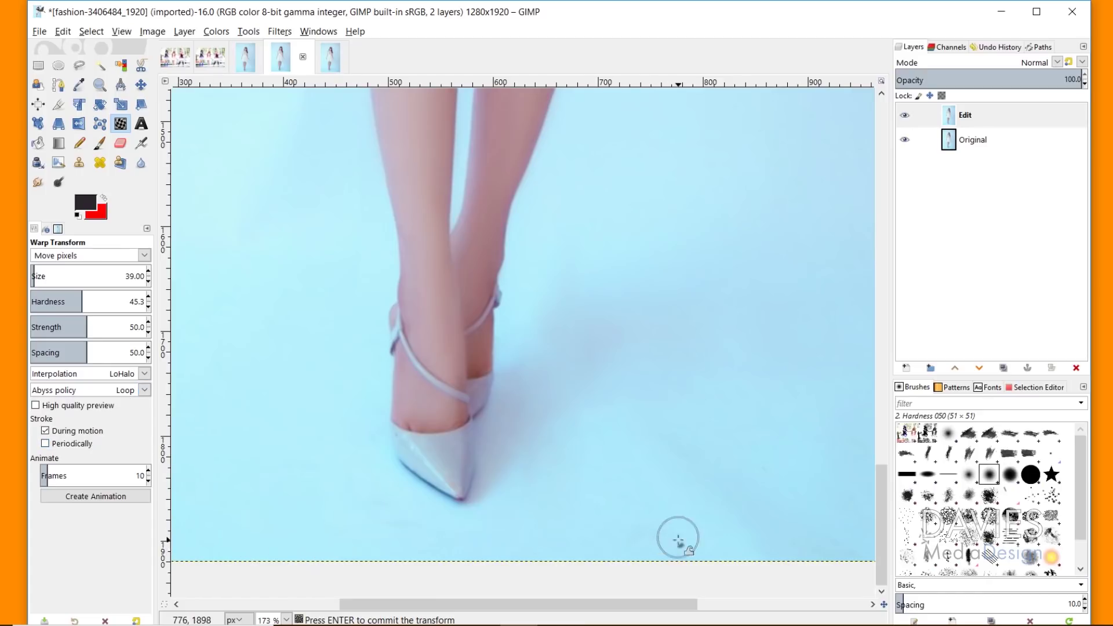
{"action": "left_click", "coordinate": [127, 385]}
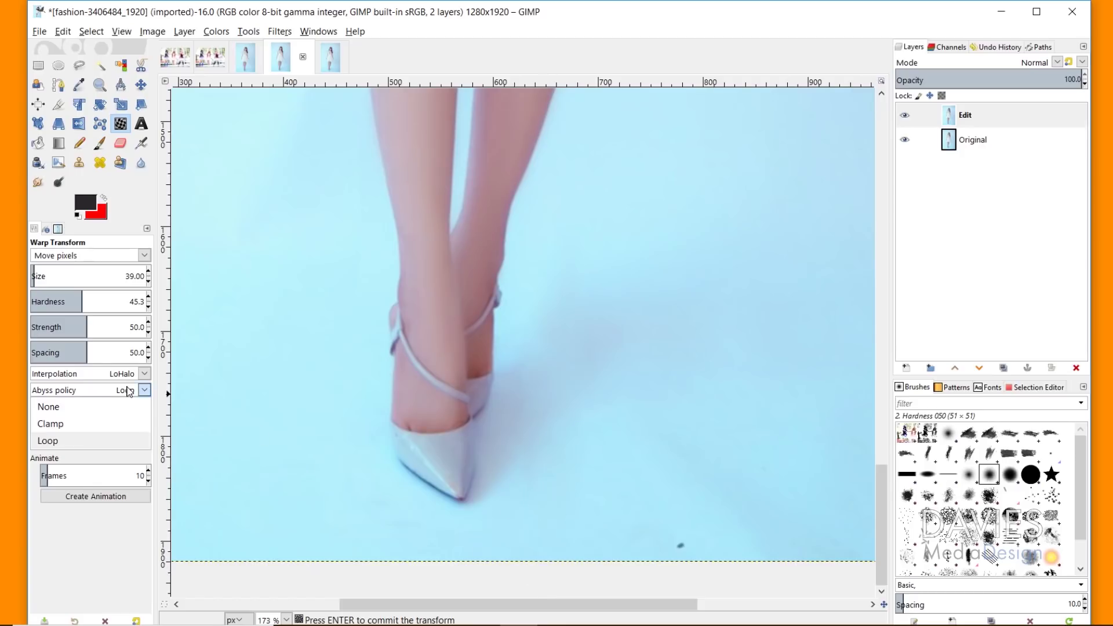
{"action": "left_click", "coordinate": [114, 406]}
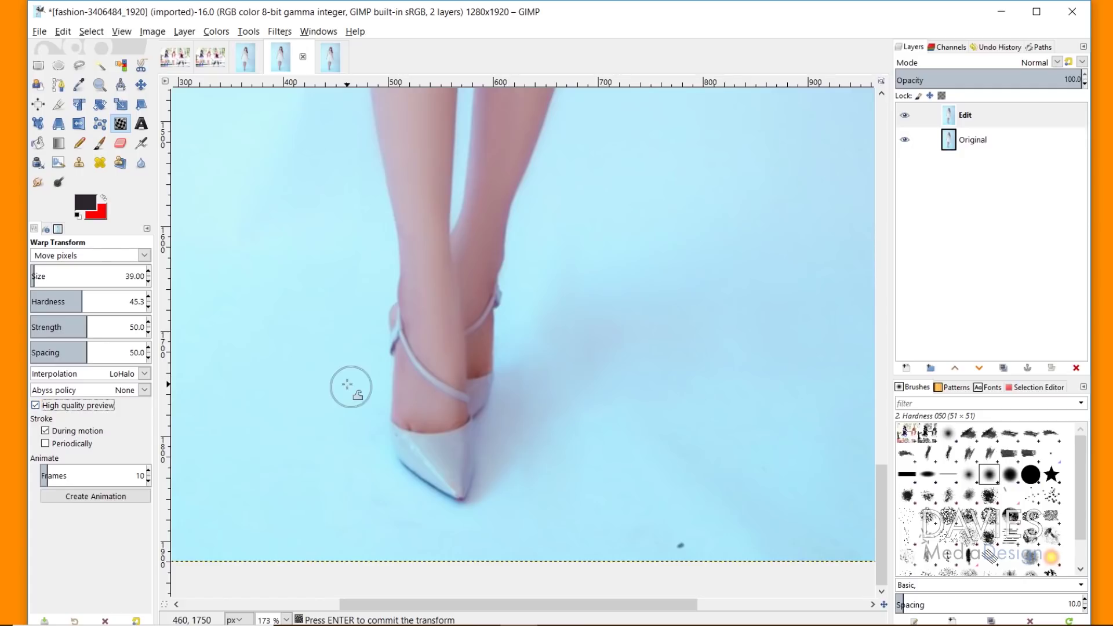
{"action": "mouse_move", "coordinate": [397, 311]}
{"action": "left_mouse_down"}
{"action": "mouse_move", "coordinate": [380, 367]}
{"action": "mouse_move", "coordinate": [384, 426]}
{"action": "mouse_move", "coordinate": [401, 325]}
{"action": "left_mouse_up"}
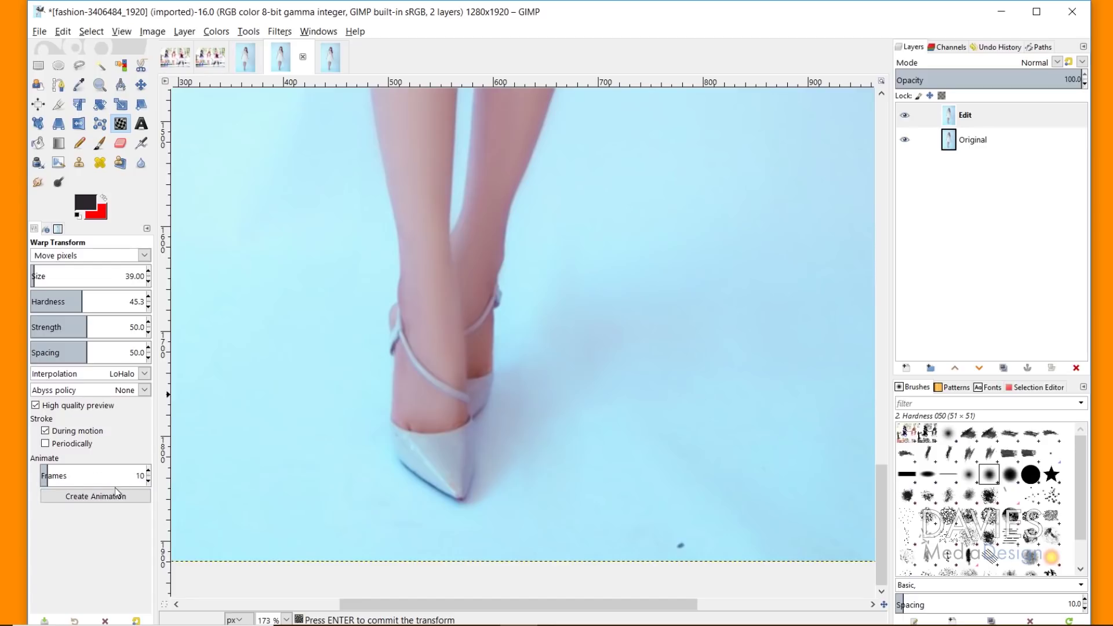
{"action": "key", "text": "Return"}
Shrink the front foot and shoe with the Shrink area behavior at size 39 and strength 50
{"action": "scroll", "coordinate": [248, 363], "scroll_direction": "up", "scroll_amount": 1}
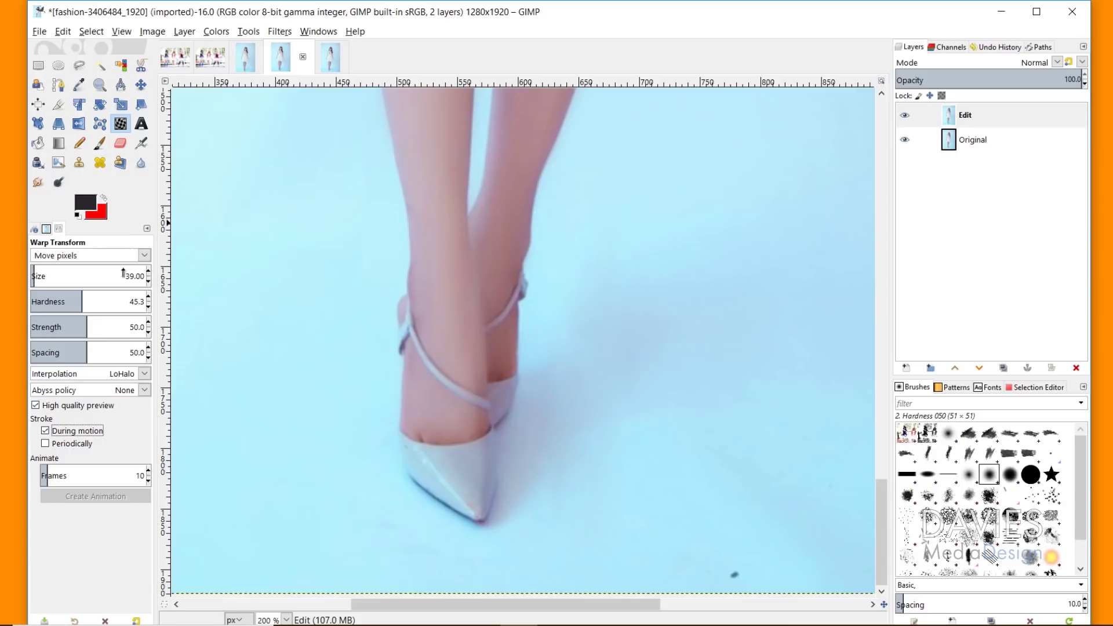
{"action": "left_click", "coordinate": [145, 256]}
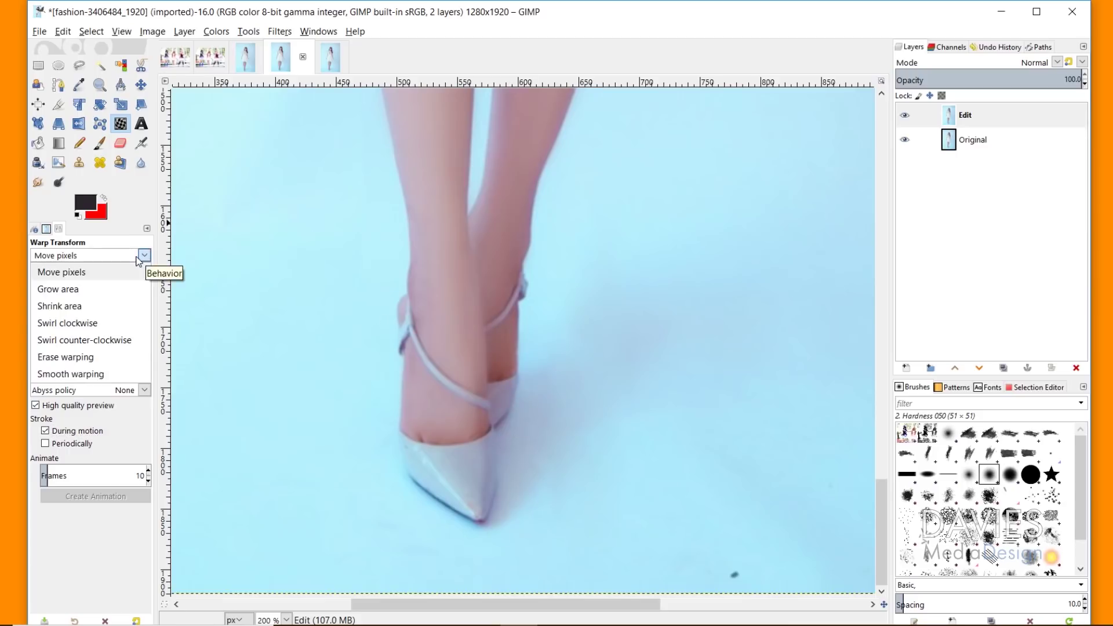
{"action": "left_click", "coordinate": [88, 307]}
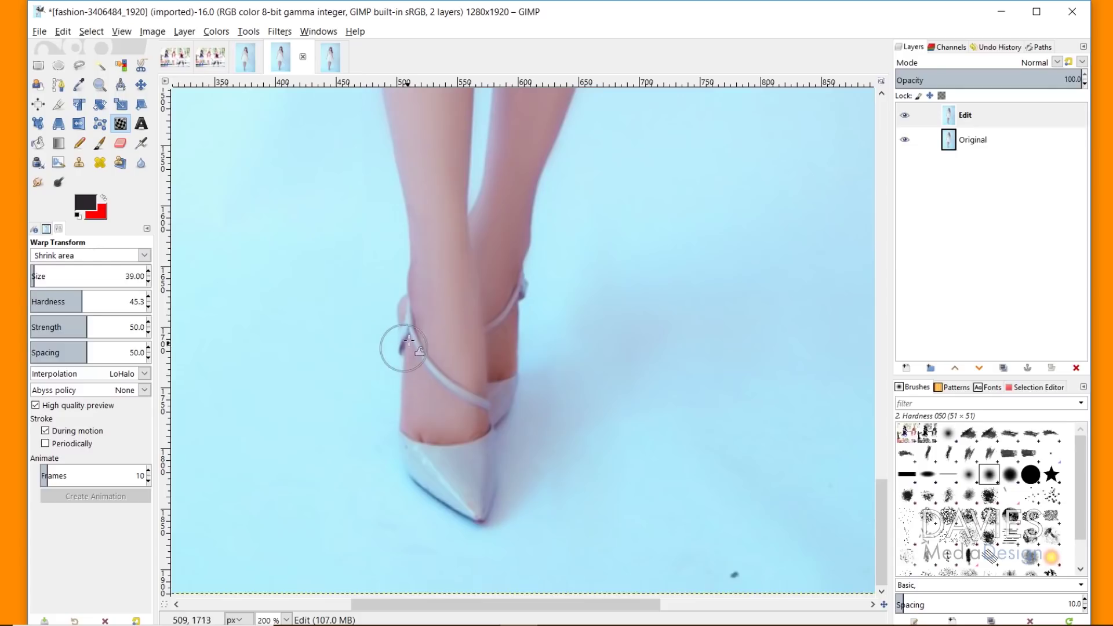
{"action": "mouse_move", "coordinate": [405, 295]}
{"action": "left_mouse_down"}
{"action": "mouse_move", "coordinate": [416, 458]}
{"action": "mouse_move", "coordinate": [477, 515]}
{"action": "mouse_move", "coordinate": [492, 503]}
{"action": "mouse_move", "coordinate": [485, 447]}
{"action": "mouse_move", "coordinate": [484, 458]}
{"action": "left_mouse_up"}
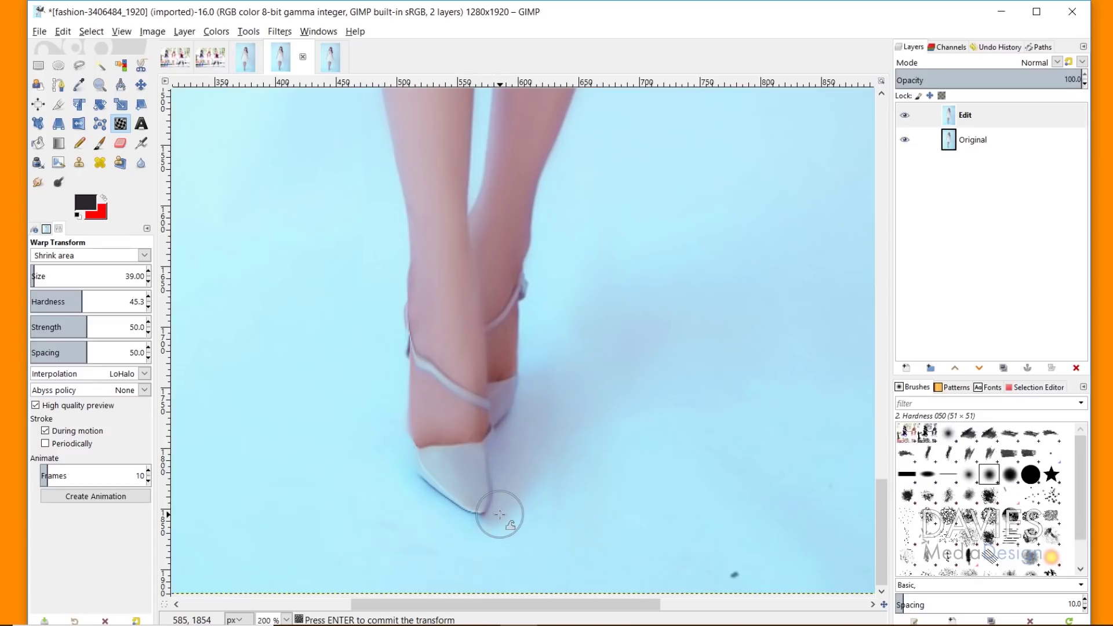
Use Erase warping along the inner side of the front shoe to restore part of its shape
{"action": "left_click", "coordinate": [130, 255]}
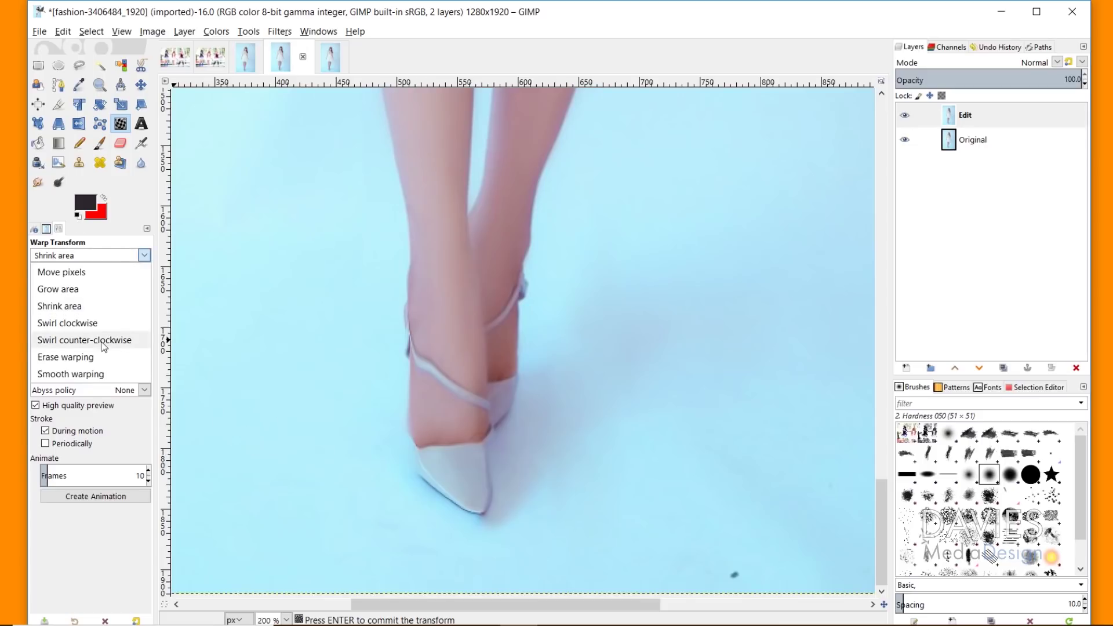
{"action": "left_click", "coordinate": [114, 369]}
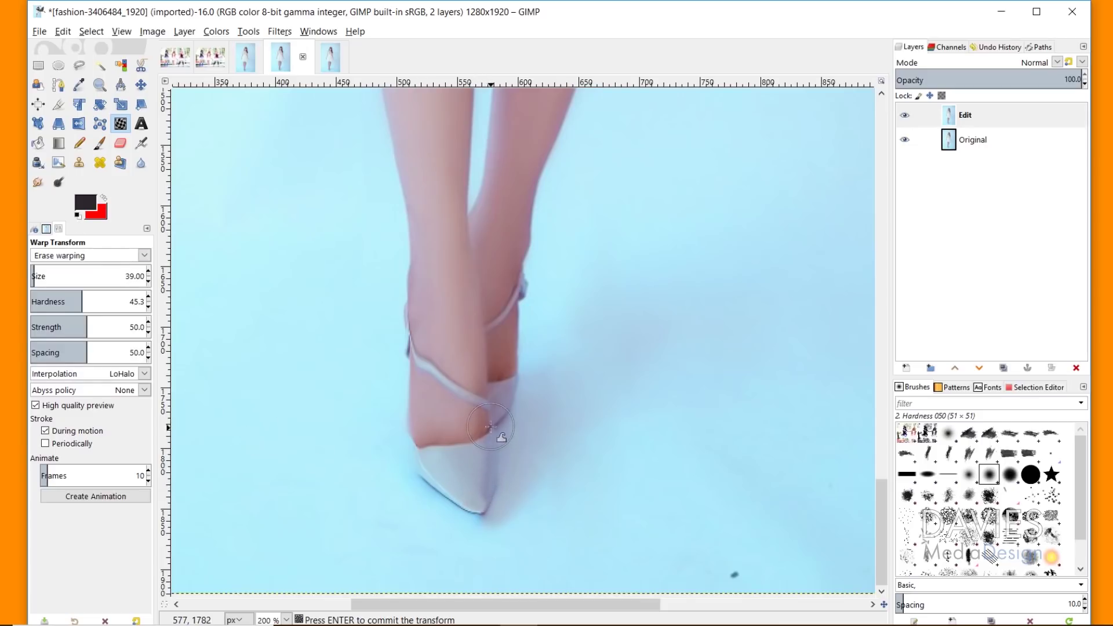
{"action": "mouse_move", "coordinate": [485, 467]}
{"action": "left_mouse_down"}
{"action": "mouse_move", "coordinate": [481, 457]}
{"action": "mouse_move", "coordinate": [505, 490]}
{"action": "mouse_move", "coordinate": [493, 505]}
{"action": "mouse_move", "coordinate": [512, 459]}
{"action": "left_mouse_up"}
Try to shrink the rear foot and ankle strap with the Shrink area behavior at size 39
{"action": "left_click", "coordinate": [117, 252]}
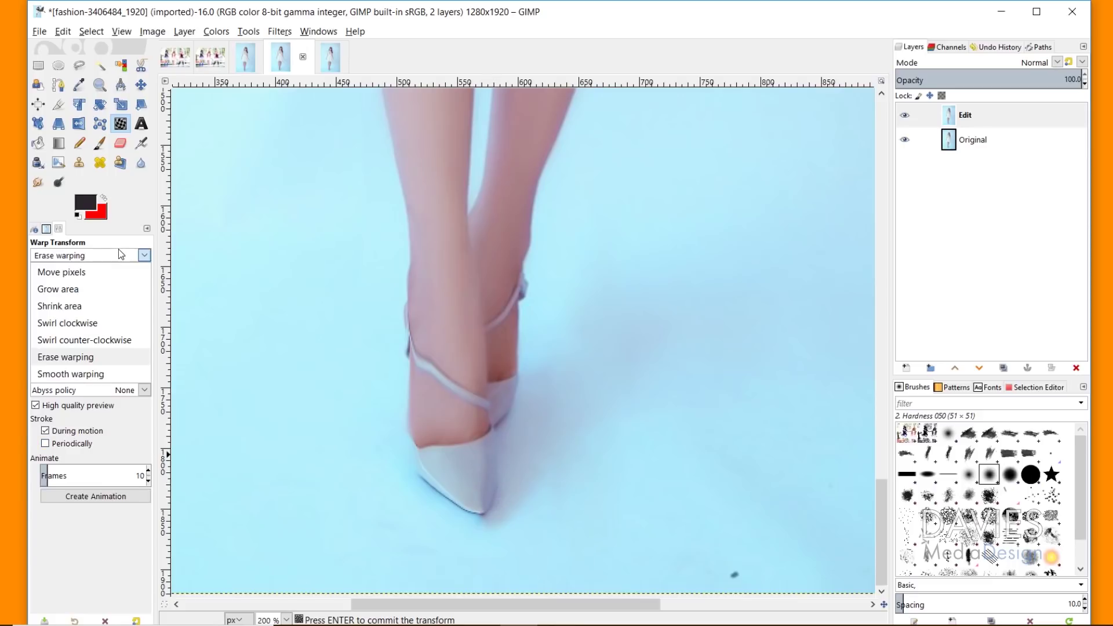
{"action": "left_click", "coordinate": [100, 306]}
{"action": "mouse_move", "coordinate": [498, 410]}
{"action": "left_mouse_down"}
{"action": "mouse_move", "coordinate": [516, 376]}
{"action": "mouse_move", "coordinate": [513, 295]}
{"action": "left_mouse_up"}
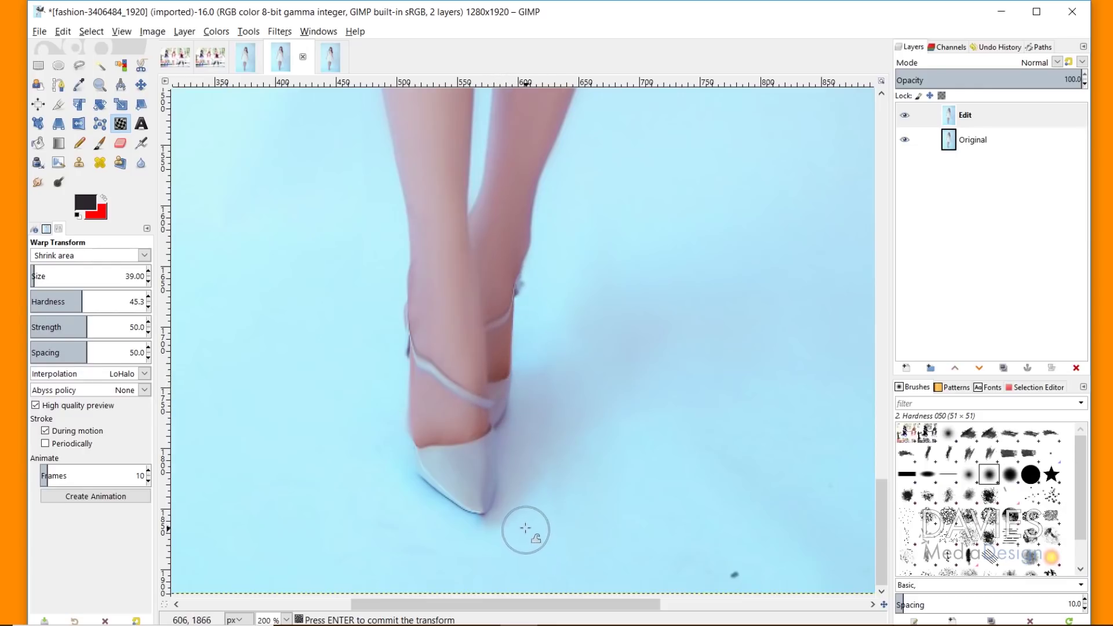
{"action": "mouse_move", "coordinate": [522, 518]}
{"action": "left_mouse_down"}
{"action": "mouse_move", "coordinate": [524, 357]}
{"action": "mouse_move", "coordinate": [525, 390]}
{"action": "mouse_move", "coordinate": [514, 386]}
{"action": "mouse_move", "coordinate": [514, 356]}
{"action": "mouse_move", "coordinate": [535, 464]}
{"action": "mouse_move", "coordinate": [509, 398]}
{"action": "left_mouse_up"}
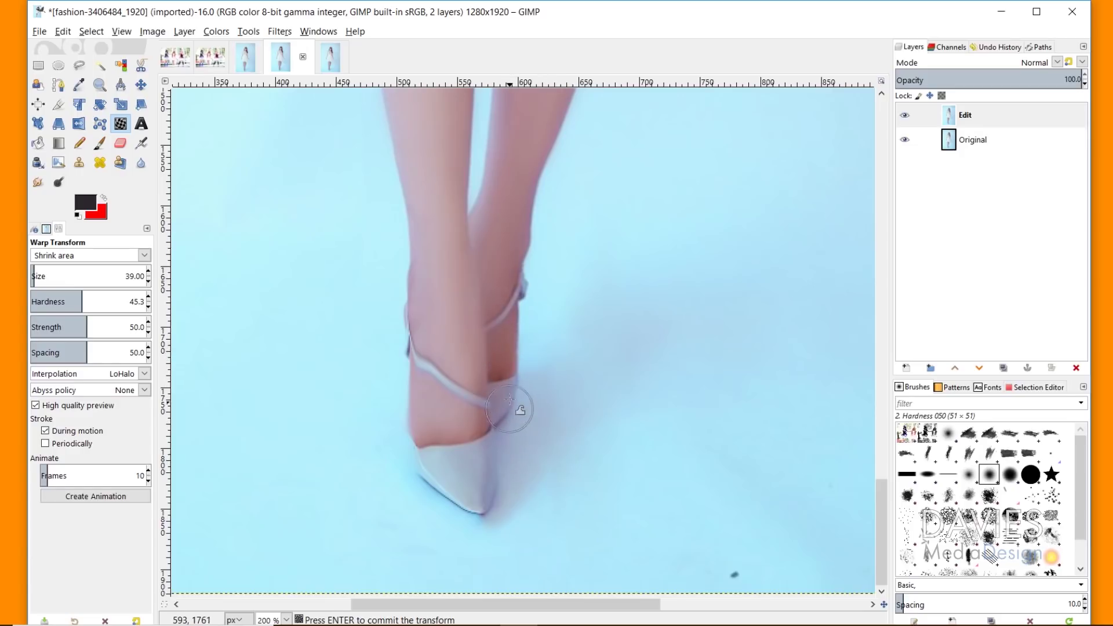
Reduce the warp size to 23 and shrink the rear foot's outer edge and strap with Shrink area
{"action": "key", "text": "bracketleft"}
{"action": "key", "text": "bracketleft"}
{"action": "key", "text": "bracketleft"}
{"action": "key", "text": "bracketleft"}
{"action": "key", "text": "bracketleft"}
{"action": "key", "text": "bracketleft"}
{"action": "key", "text": "bracketleft"}
{"action": "key", "text": "bracketleft"}
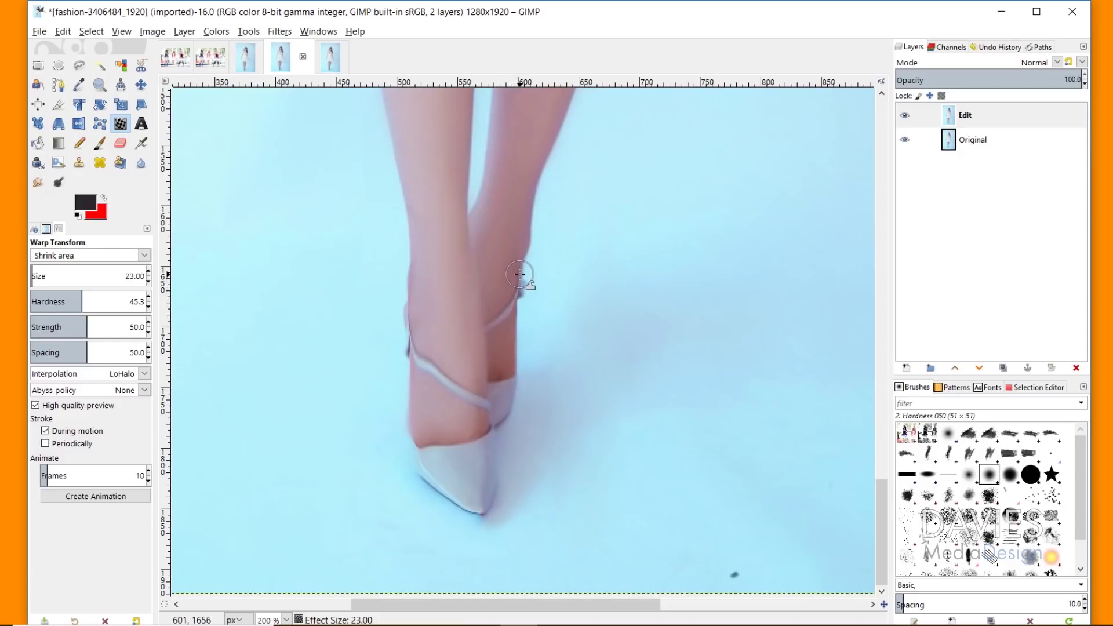
{"action": "mouse_move", "coordinate": [519, 510]}
{"action": "left_mouse_down"}
{"action": "mouse_move", "coordinate": [529, 536]}
{"action": "mouse_move", "coordinate": [488, 457]}
{"action": "mouse_move", "coordinate": [487, 510]}
{"action": "left_mouse_up"}
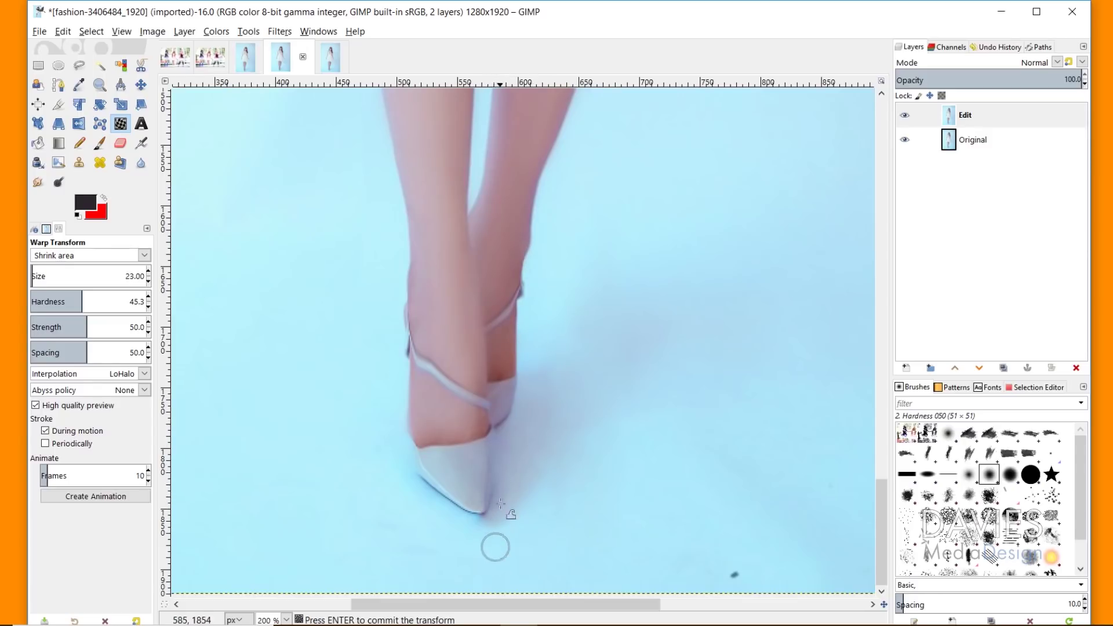
Toggle the Edit layer's visibility to compare the slimmed feet with the original
{"action": "left_click", "coordinate": [904, 115]}
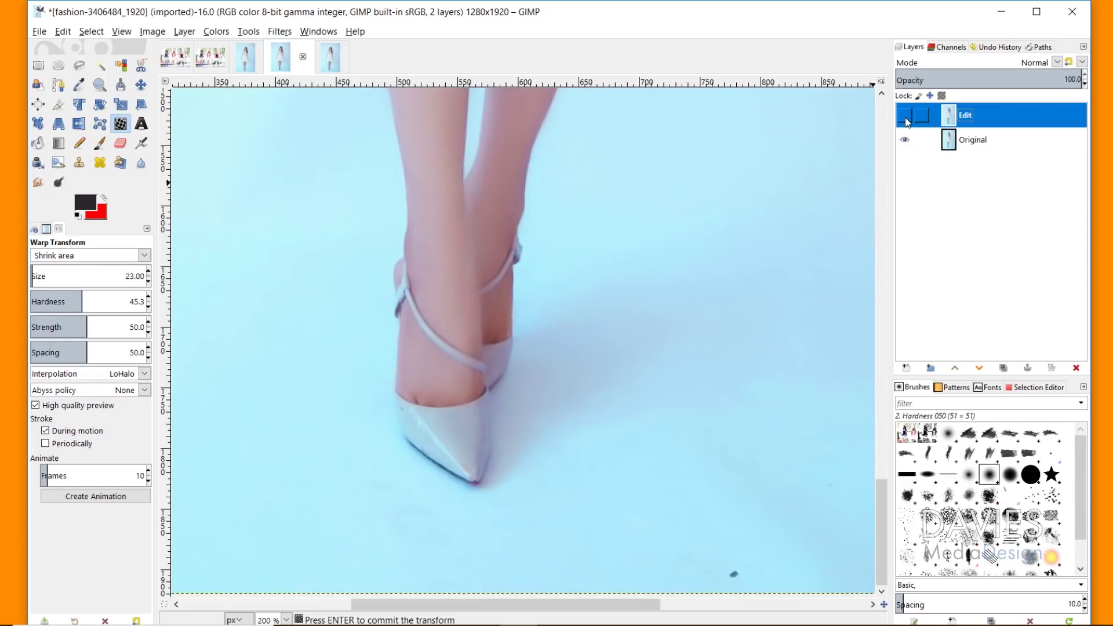
{"action": "left_click", "coordinate": [906, 117]}
{"action": "left_click", "coordinate": [905, 117]}
{"action": "left_click", "coordinate": [905, 118]}
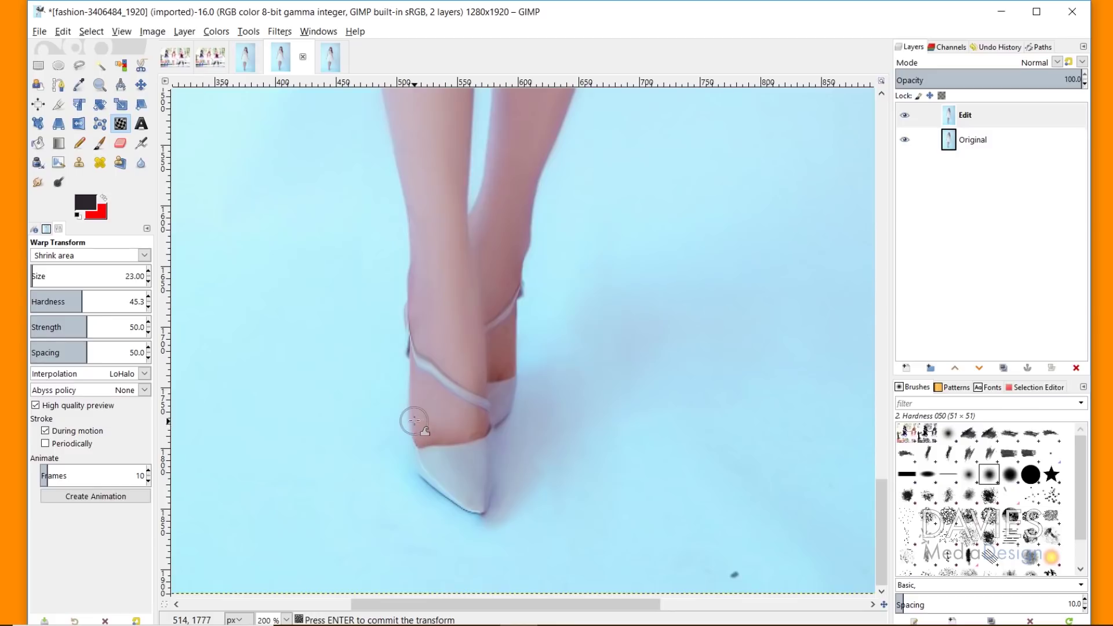
Erase the warping around the front foot's outer side, strap and shoe opening at size 23
{"action": "left_click", "coordinate": [116, 260]}
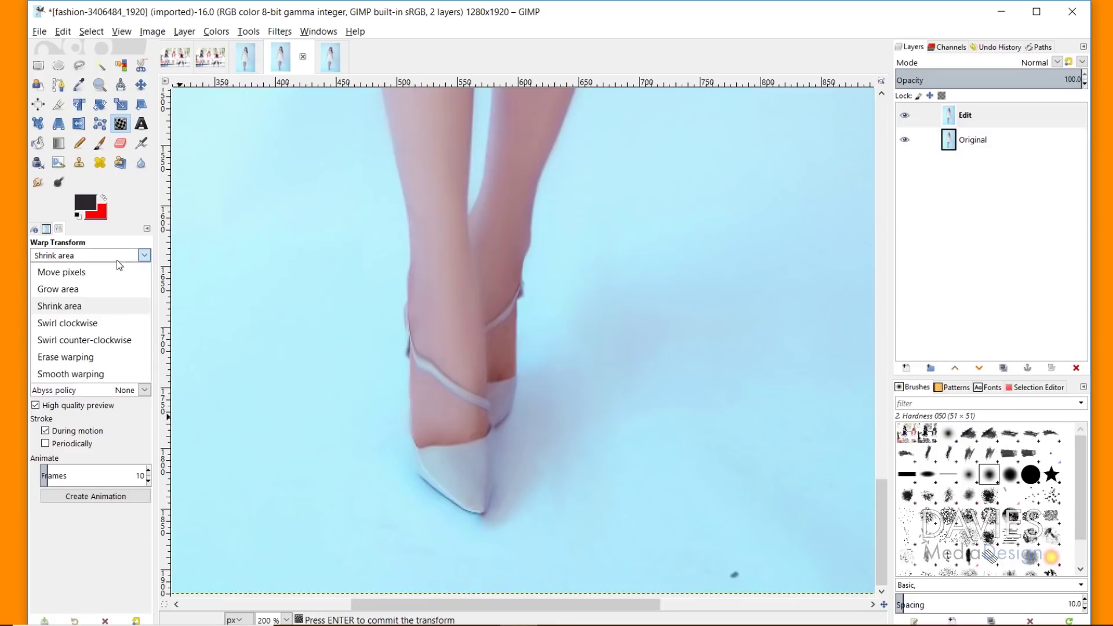
{"action": "left_click", "coordinate": [116, 357]}
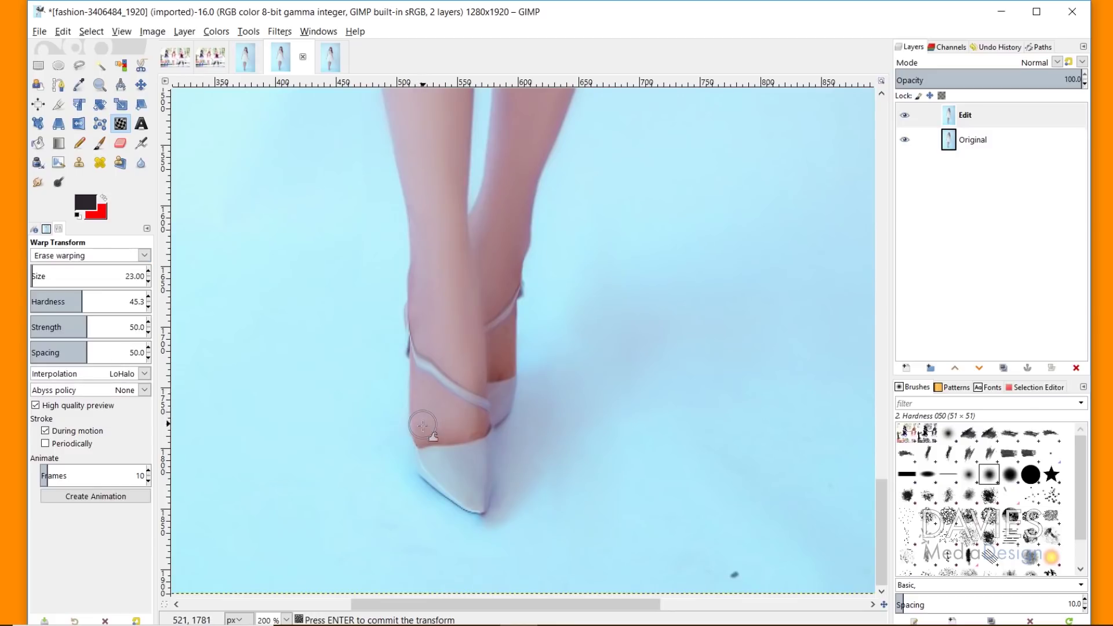
{"action": "left_click_drag", "start_coordinate": [423, 430], "coordinate": [418, 407]}
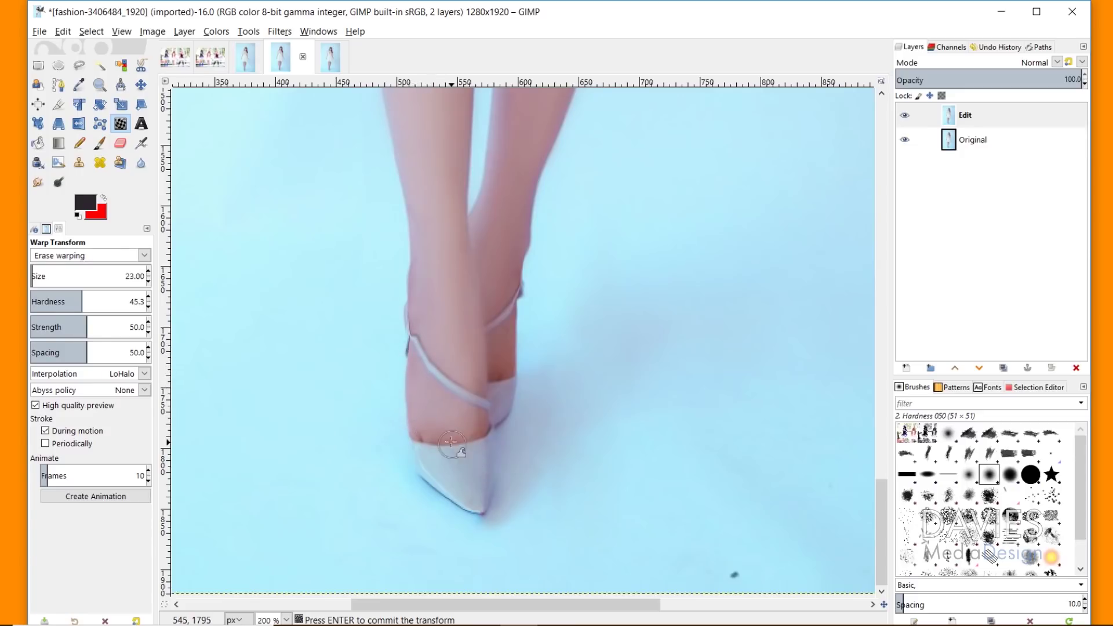
Shrink the buckle area of the front foot's ankle strap with Shrink area at size 23
{"action": "left_click", "coordinate": [144, 255]}
{"action": "left_click", "coordinate": [97, 308]}
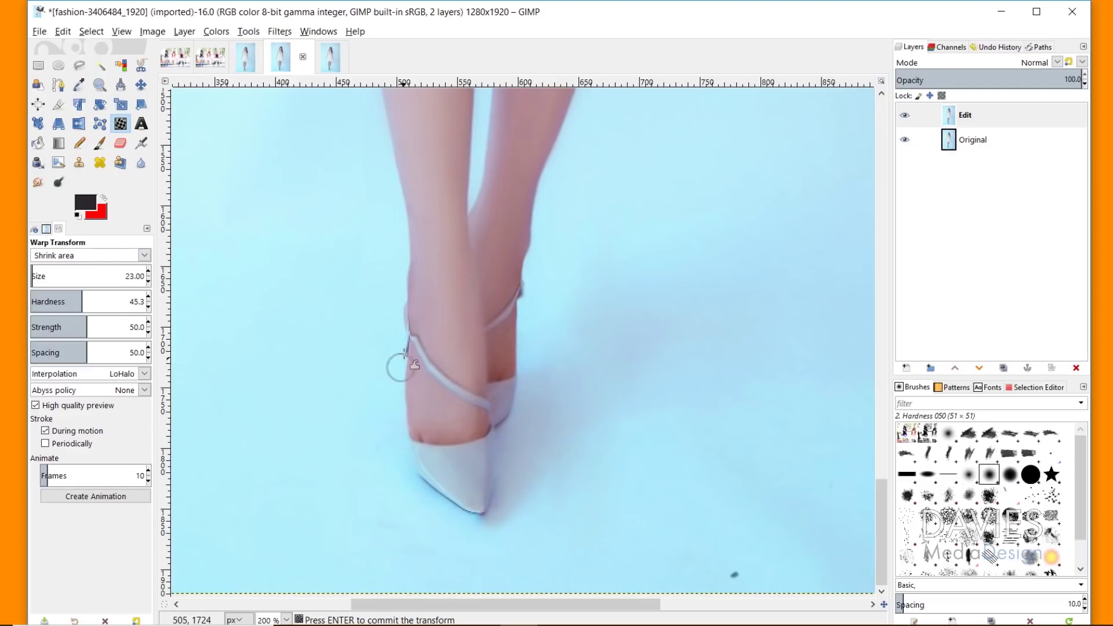
{"action": "mouse_move", "coordinate": [421, 346]}
{"action": "left_mouse_down"}
{"action": "mouse_move", "coordinate": [422, 356]}
{"action": "mouse_move", "coordinate": [402, 342]}
{"action": "mouse_move", "coordinate": [405, 367]}
{"action": "mouse_move", "coordinate": [409, 336]}
{"action": "mouse_move", "coordinate": [408, 362]}
{"action": "left_mouse_up"}
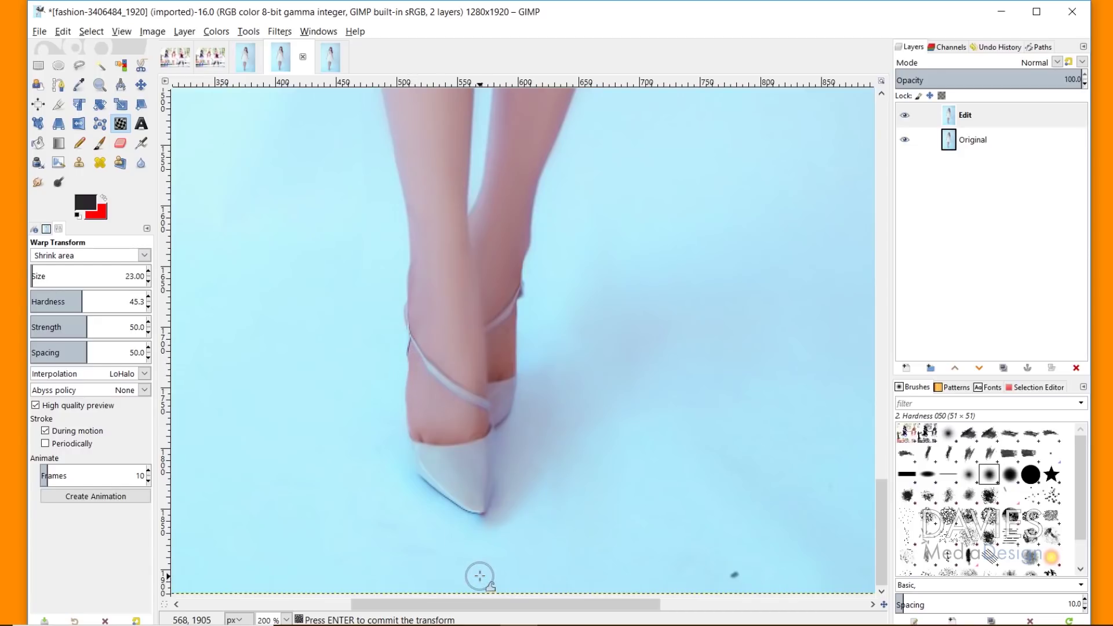
Smooth the warped areas along the front foot's ankle strap and shoe edge with Smooth warping at size 23
{"action": "left_click", "coordinate": [87, 255]}
{"action": "left_click", "coordinate": [106, 377]}
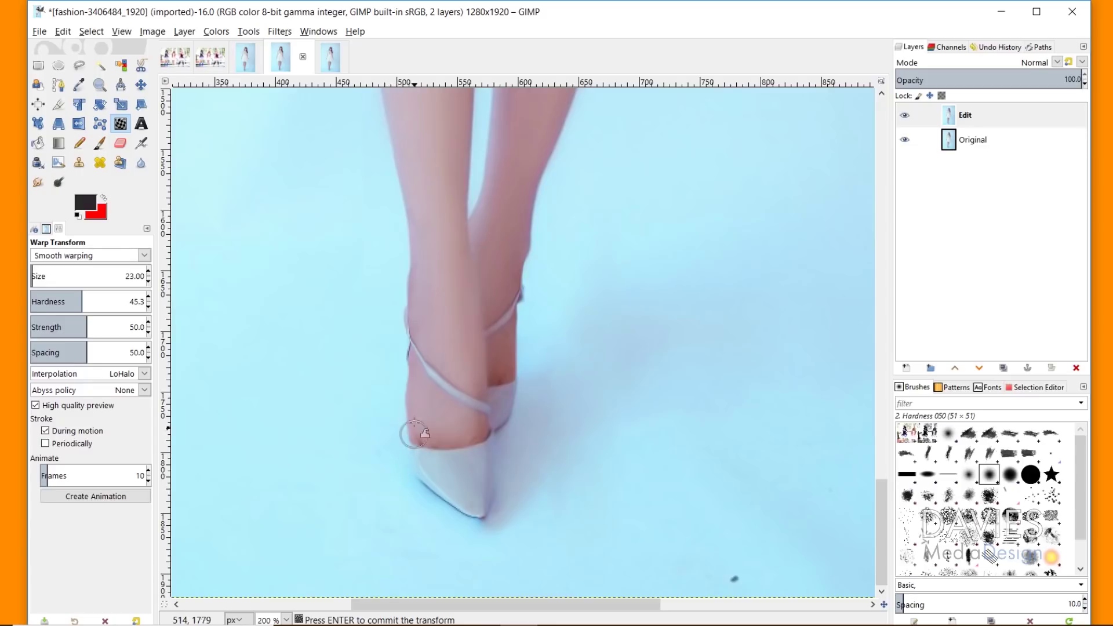
{"action": "mouse_move", "coordinate": [412, 367]}
{"action": "left_mouse_down"}
{"action": "mouse_move", "coordinate": [416, 318]}
{"action": "mouse_move", "coordinate": [427, 352]}
{"action": "left_mouse_up"}
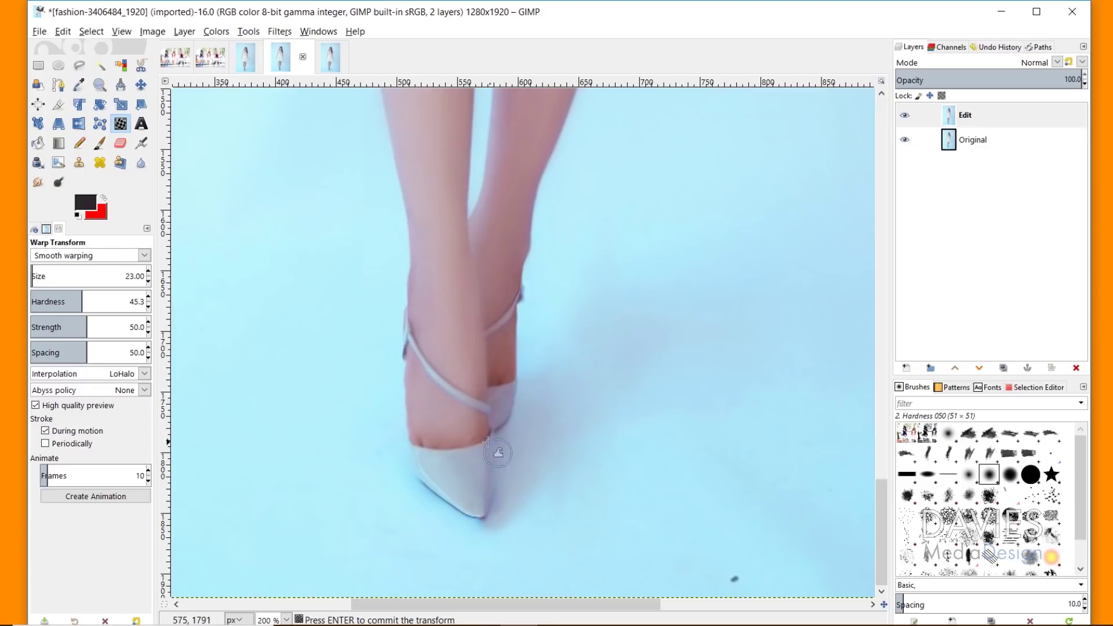
Smooth the ankle strap area of the front foot with Smooth warping at size 23 and commit the warp
{"action": "mouse_move", "coordinate": [455, 393]}
{"action": "left_mouse_down"}
{"action": "mouse_move", "coordinate": [414, 331]}
{"action": "mouse_move", "coordinate": [434, 371]}
{"action": "left_mouse_up"}
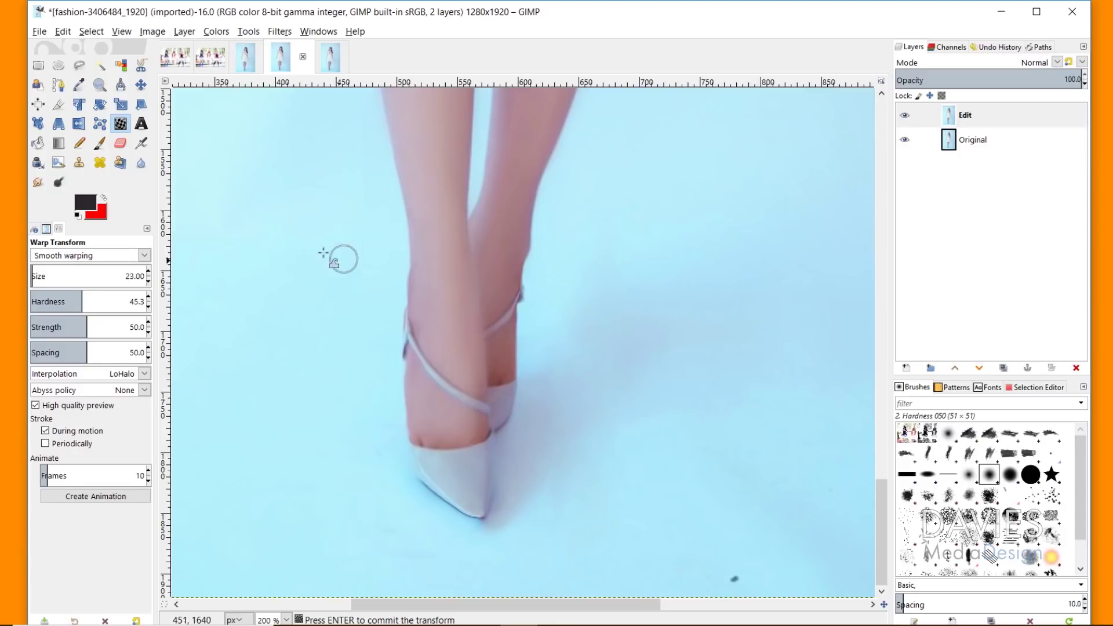
{"action": "key", "text": "Return"}
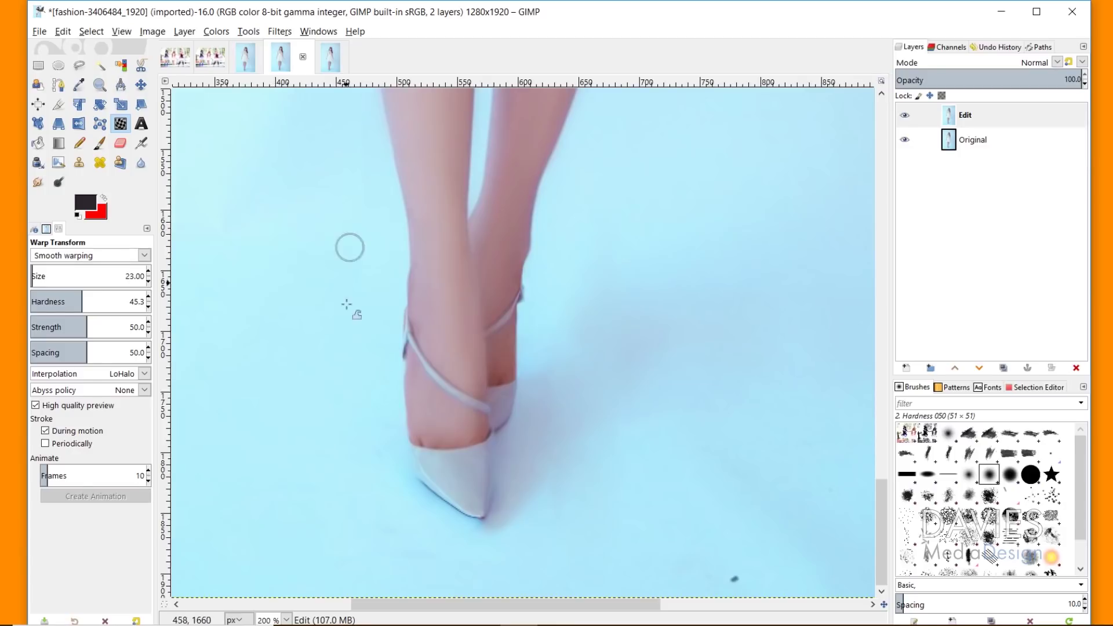
Zoom out to the whole figure and toggle the Edit layer's visibility to compare the reshaped legs with the original
{"action": "left_click", "coordinate": [99, 84]}
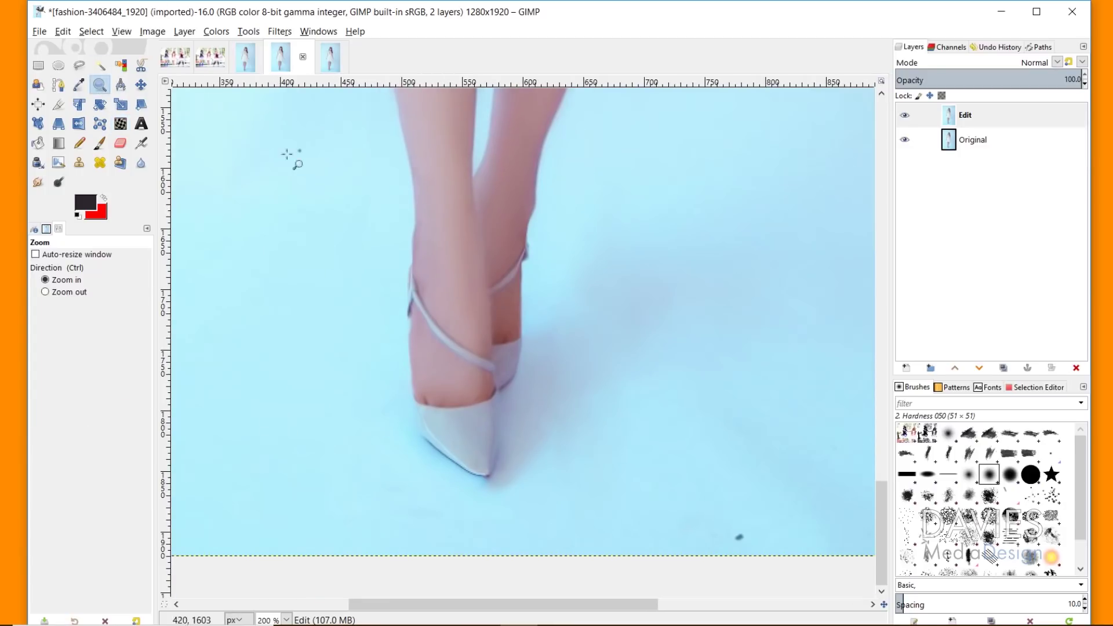
{"action": "left_click", "coordinate": [409, 295], "text": "ctrl"}
{"action": "left_click", "coordinate": [407, 260], "text": "ctrl"}
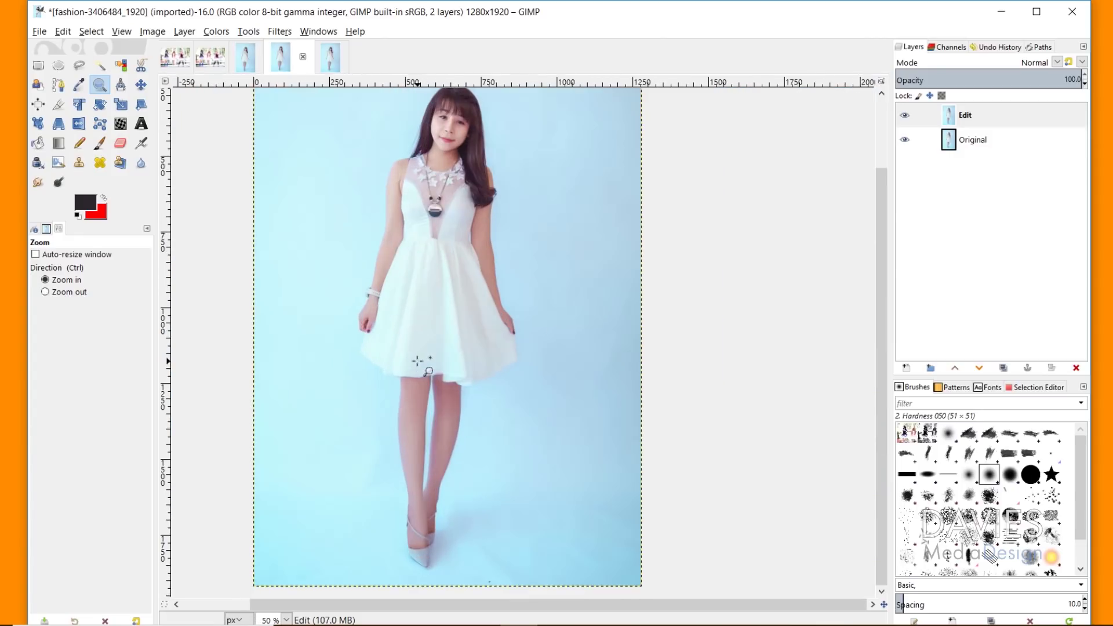
{"action": "left_click", "coordinate": [903, 138]}
{"action": "left_click", "coordinate": [903, 116]}
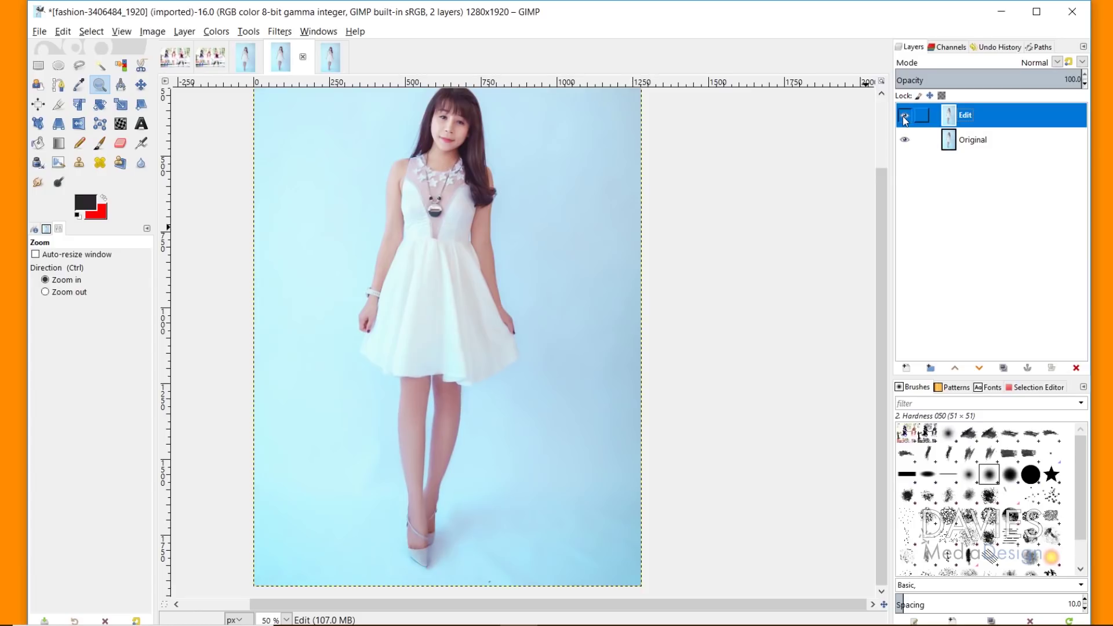
{"action": "left_click", "coordinate": [903, 116]}
{"action": "left_click", "coordinate": [902, 116]}
{"action": "left_click", "coordinate": [902, 116]}
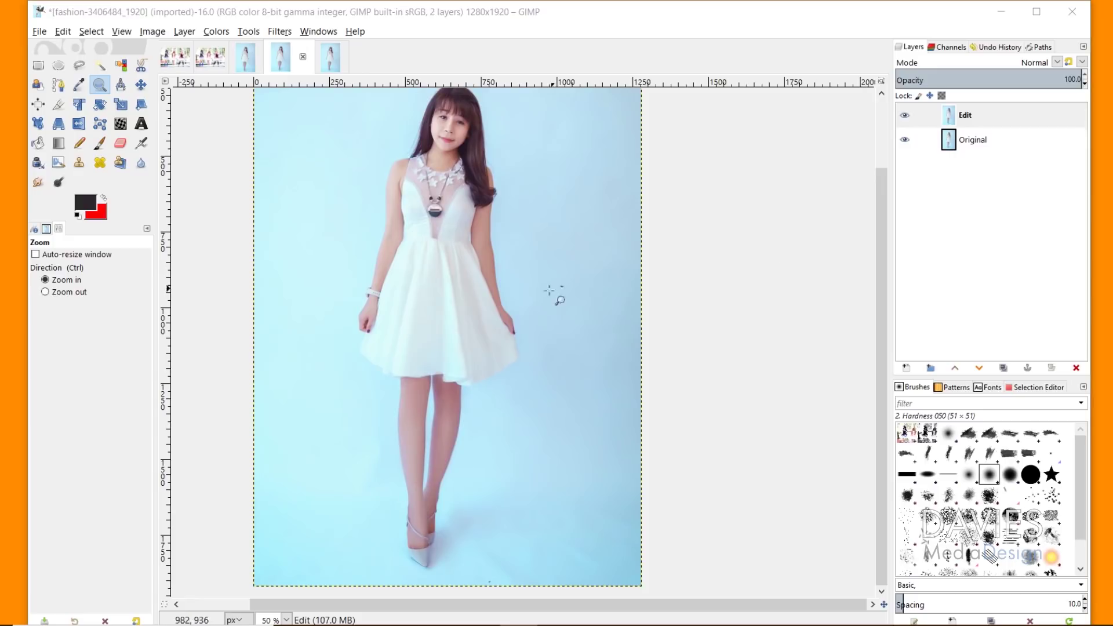
Slim the outer edge of the arm with the watch using Warp Transform in Move pixels mode at size 59
{"action": "scroll", "coordinate": [382, 354], "scroll_direction": "up", "scroll_amount": 3}
{"action": "left_click_drag", "start_coordinate": [330, 216], "coordinate": [479, 403]}
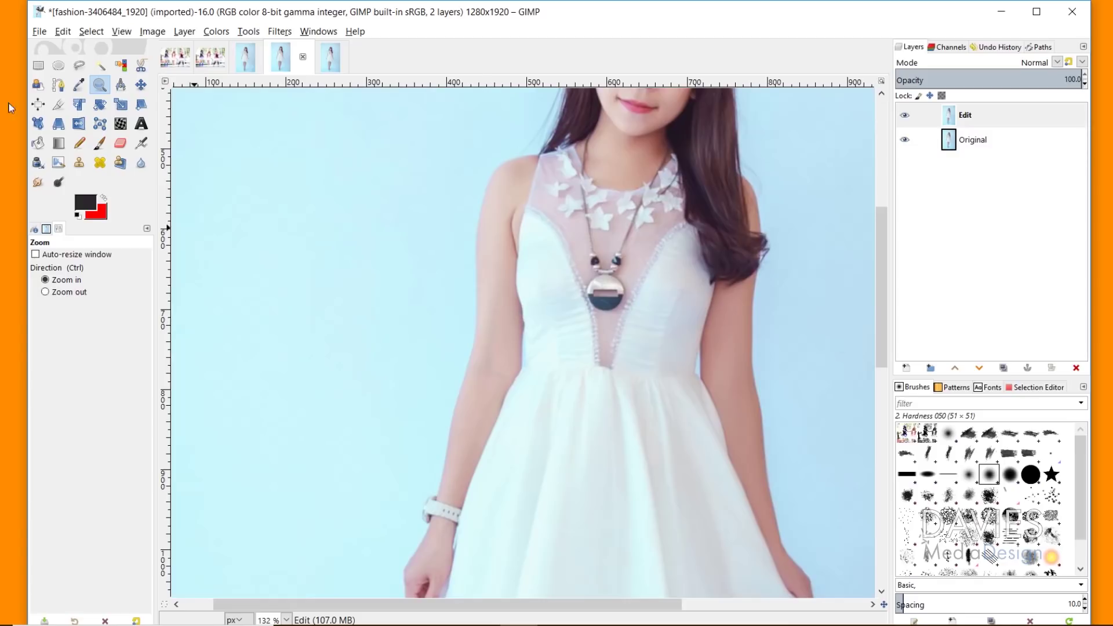
{"action": "left_click", "coordinate": [120, 125]}
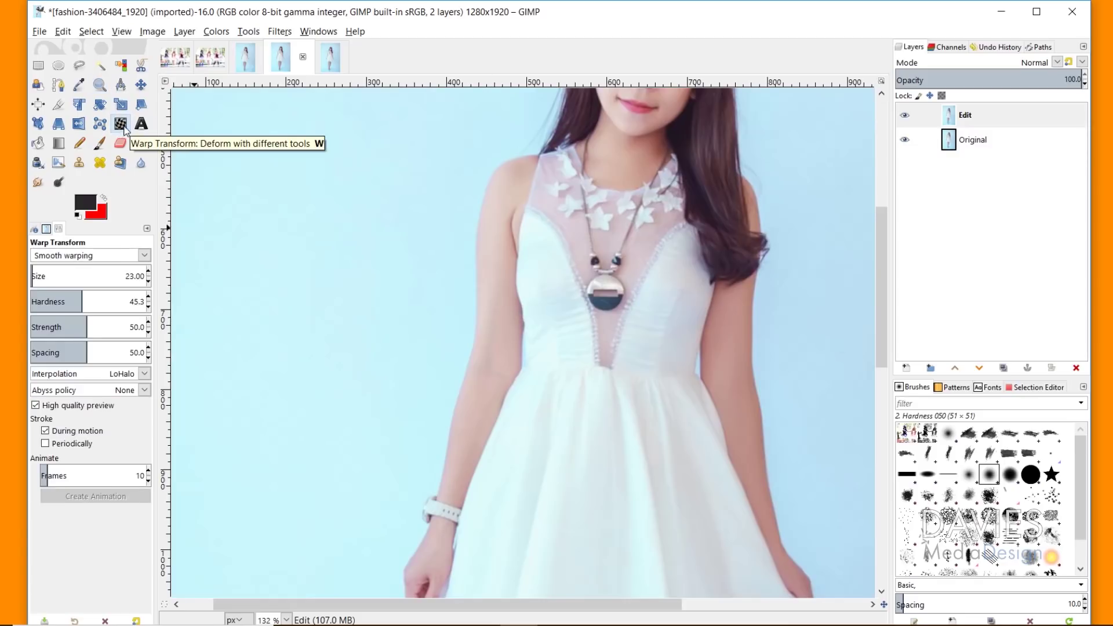
{"action": "left_click", "coordinate": [144, 255]}
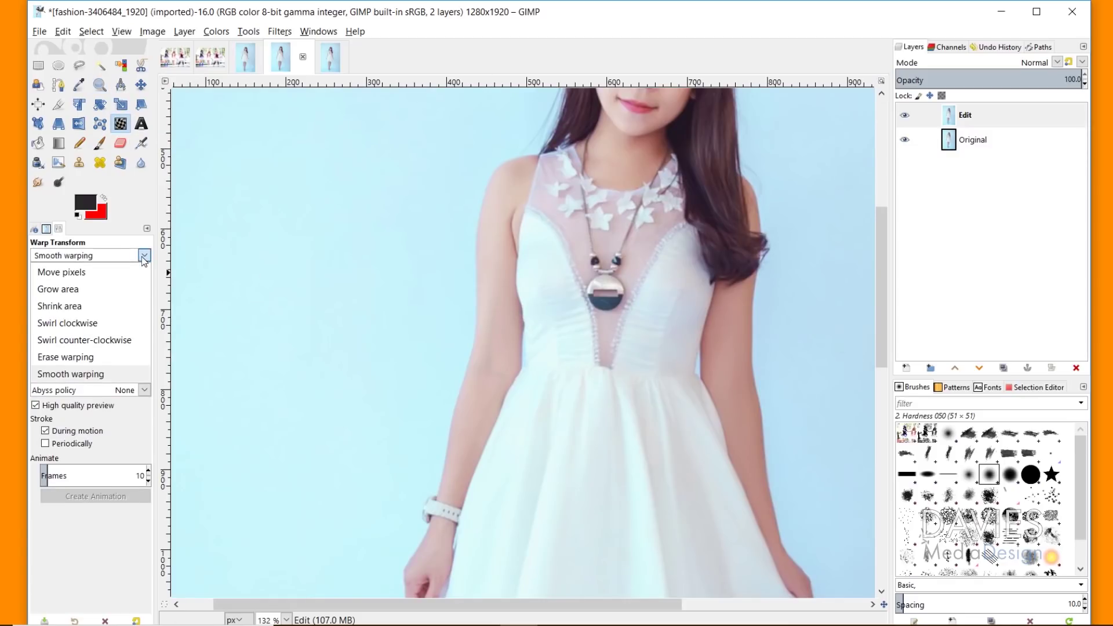
{"action": "left_click", "coordinate": [125, 277]}
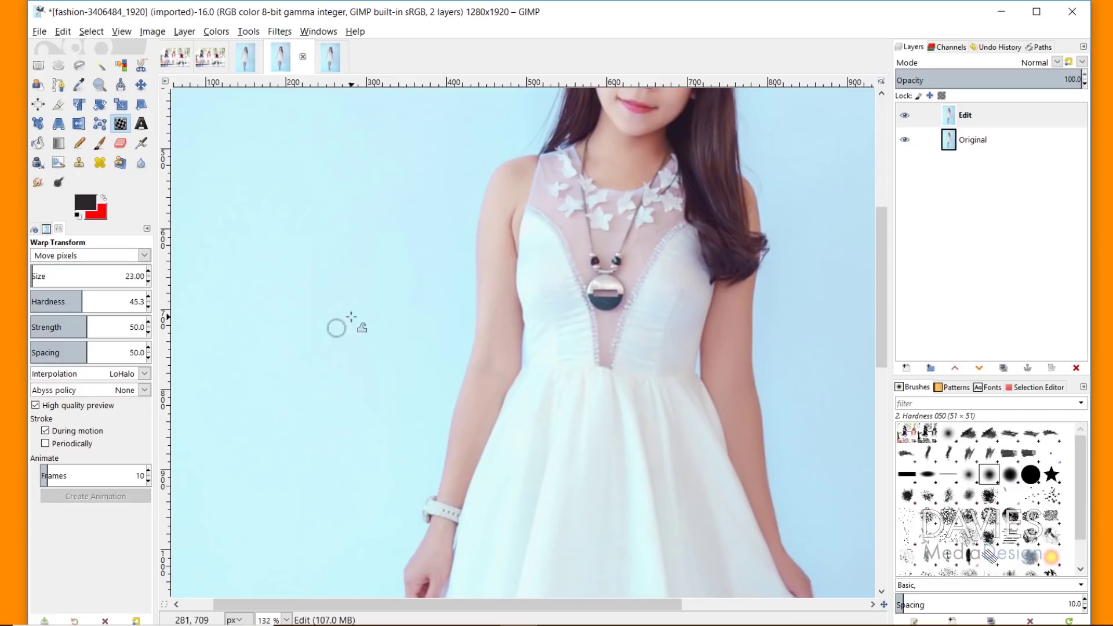
{"action": "key", "text": "bracketright"}
{"action": "key", "text": "bracketright"}
{"action": "key", "text": "bracketright"}
{"action": "key", "text": "bracketright"}
{"action": "key", "text": "bracketright"}
{"action": "key", "text": "bracketright"}
{"action": "key", "text": "bracketright"}
{"action": "key", "text": "bracketright"}
{"action": "key", "text": "bracketright"}
{"action": "key", "text": "bracketright"}
{"action": "key", "text": "bracketright"}
{"action": "key", "text": "bracketright"}
{"action": "key", "text": "bracketright"}
{"action": "key", "text": "bracketright"}
{"action": "key", "text": "bracketright"}
{"action": "key", "text": "bracketright"}
{"action": "key", "text": "bracketright"}
{"action": "key", "text": "bracketright"}
{"action": "key", "text": "bracketright"}
{"action": "key", "text": "bracketright"}
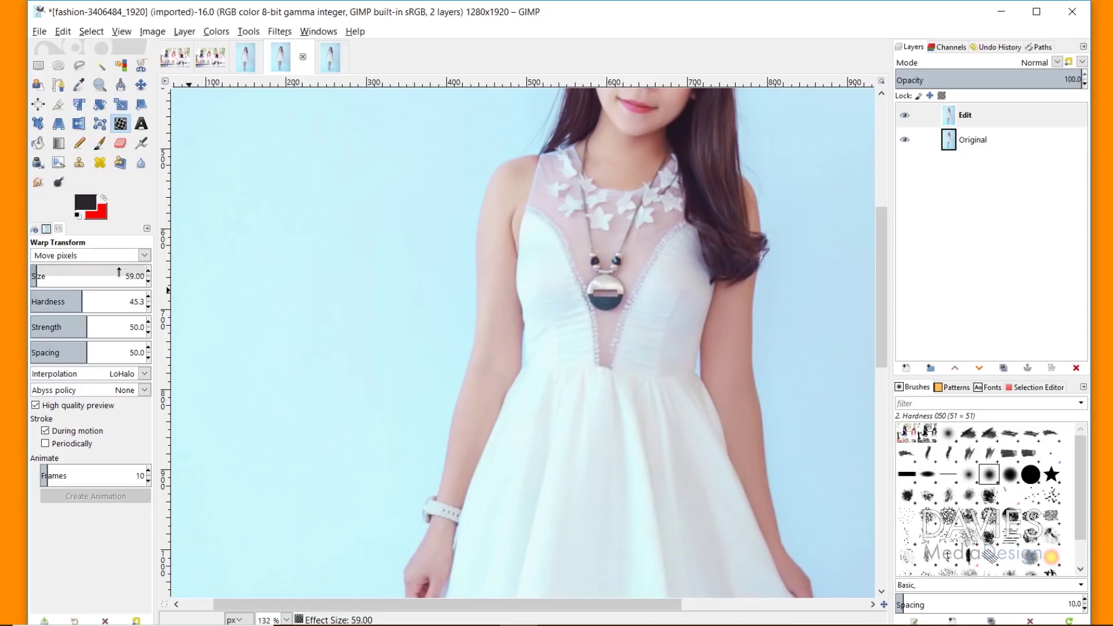
{"action": "left_click_drag", "start_coordinate": [338, 303], "coordinate": [428, 325]}
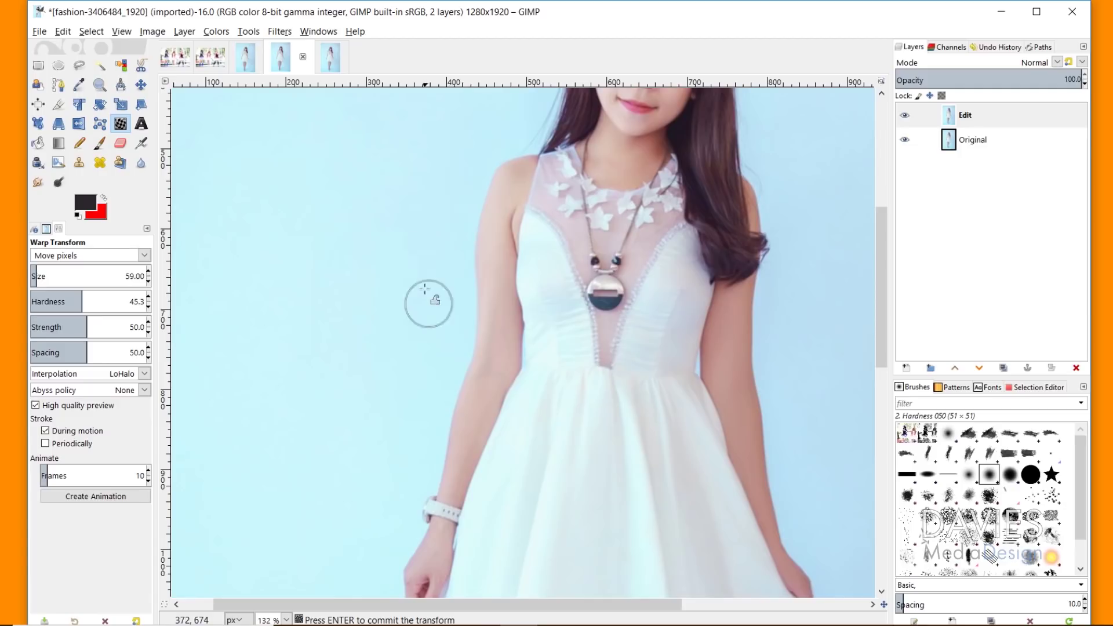
{"action": "left_click_drag", "start_coordinate": [409, 377], "coordinate": [474, 407]}
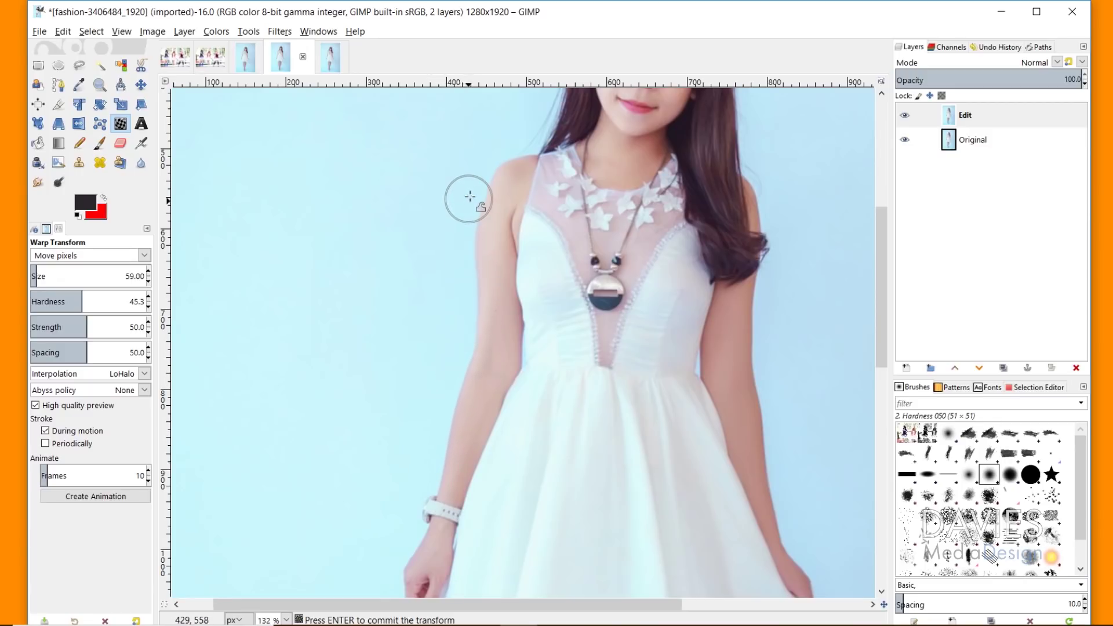
Toggle the Edit layer's visibility repeatedly to compare the slimmed watch arm with the original
{"action": "left_click", "coordinate": [907, 120]}
{"action": "left_click", "coordinate": [906, 117]}
{"action": "left_click", "coordinate": [906, 118]}
{"action": "left_click", "coordinate": [906, 118]}
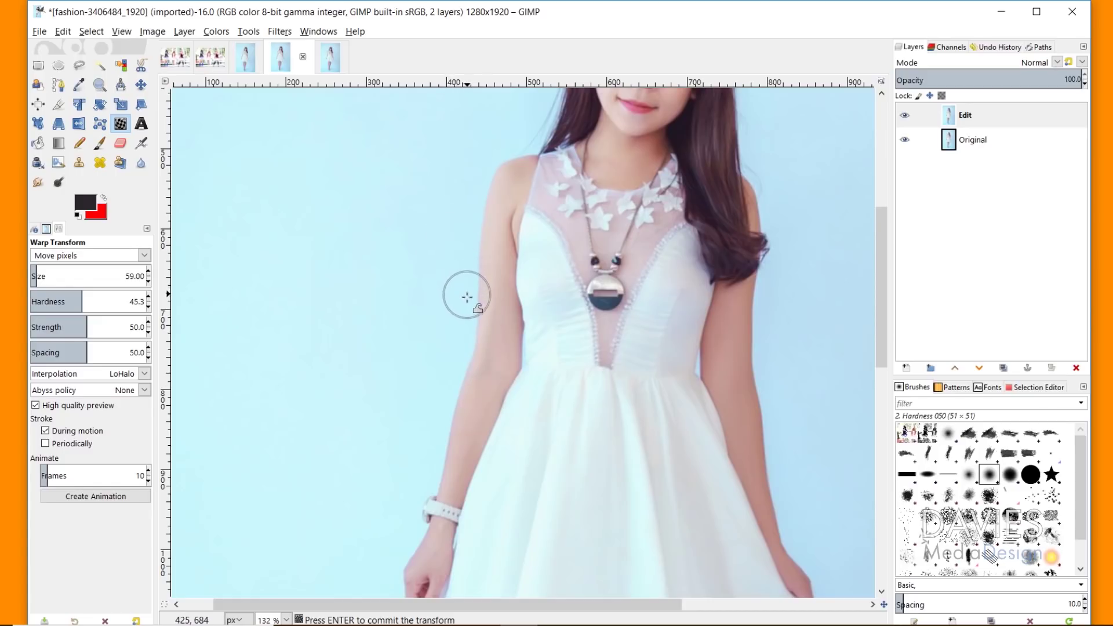
{"action": "left_click", "coordinate": [905, 115]}
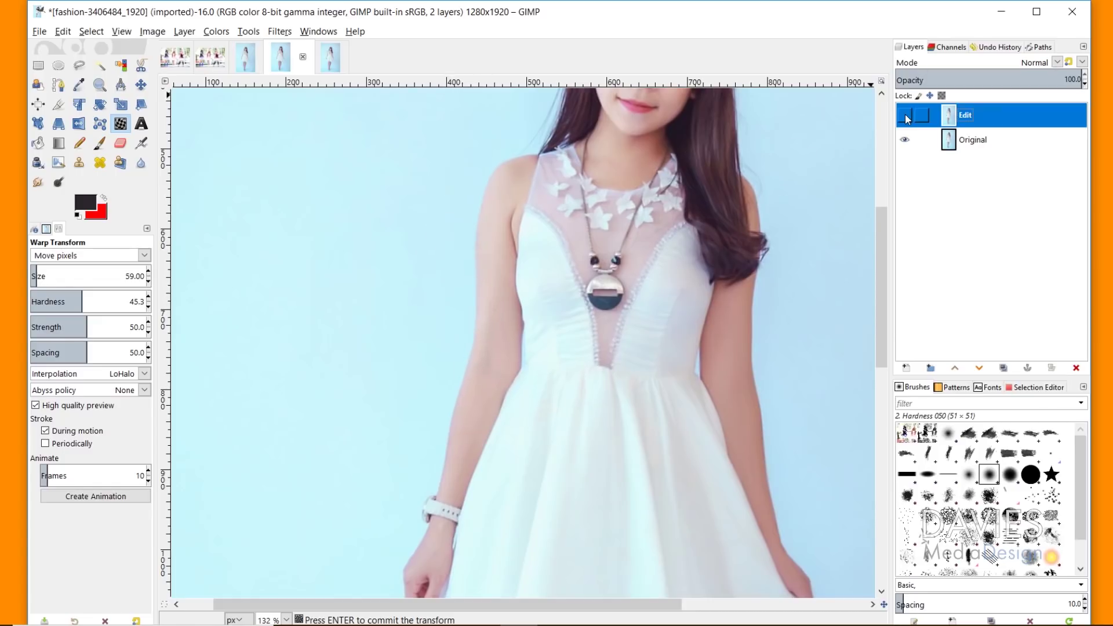
{"action": "left_click", "coordinate": [906, 114]}
{"action": "left_click", "coordinate": [906, 115]}
{"action": "left_click", "coordinate": [905, 114]}
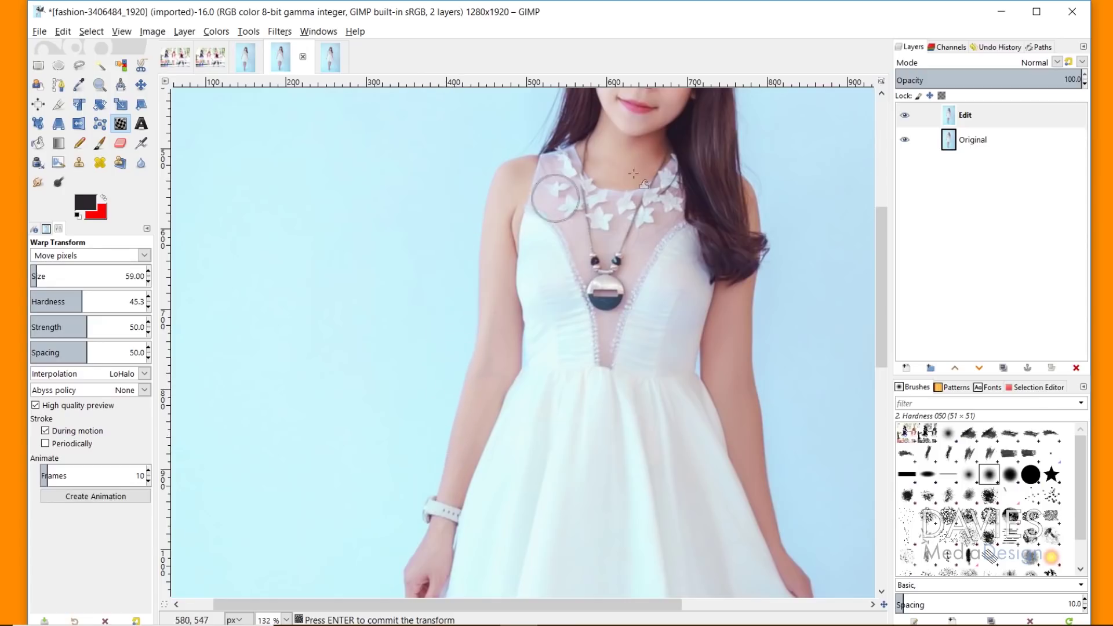
{"action": "left_click", "coordinate": [912, 116]}
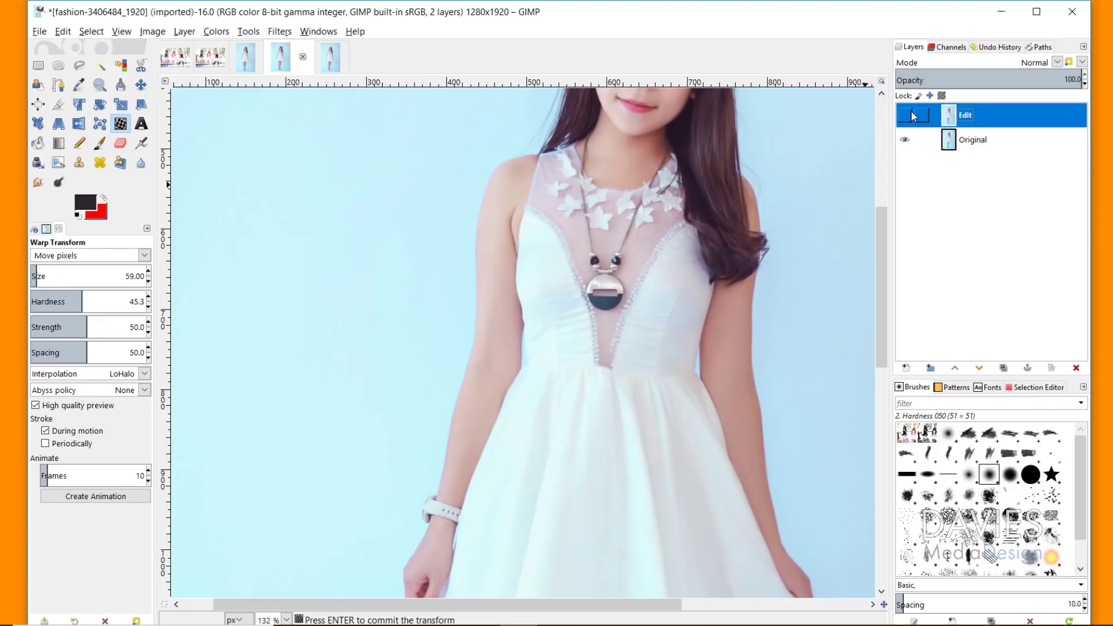
{"action": "left_click", "coordinate": [911, 114]}
{"action": "left_click", "coordinate": [911, 113]}
{"action": "left_click", "coordinate": [911, 113]}
Commit the watch arm's warp and check the Edit layer against the original
{"action": "left_click_drag", "start_coordinate": [509, 603], "coordinate": [625, 600]}
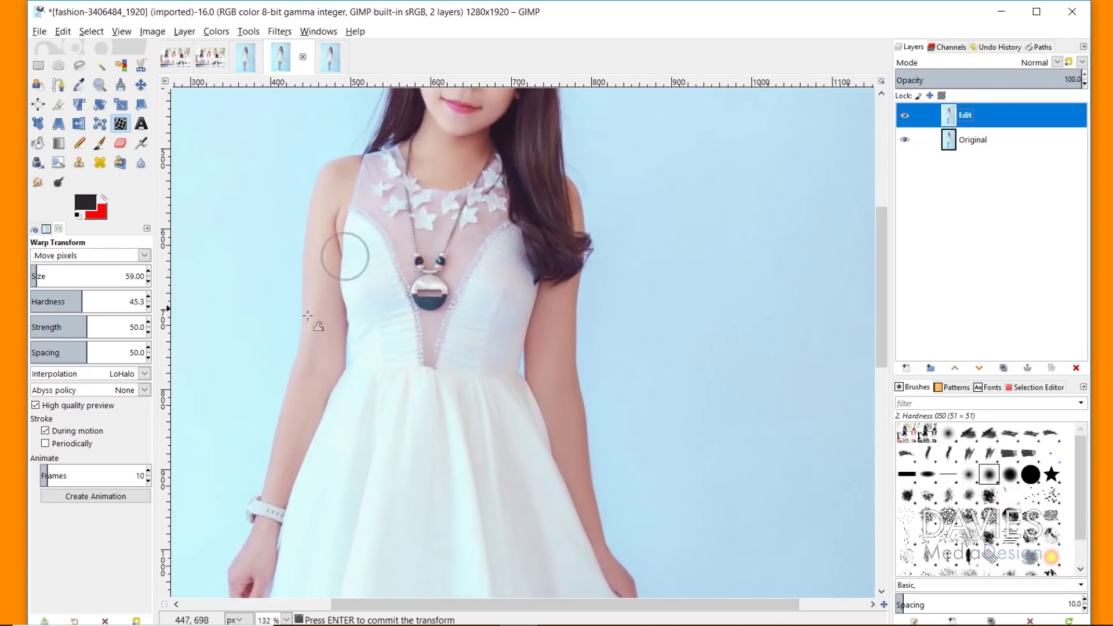
{"action": "left_click", "coordinate": [145, 86]}
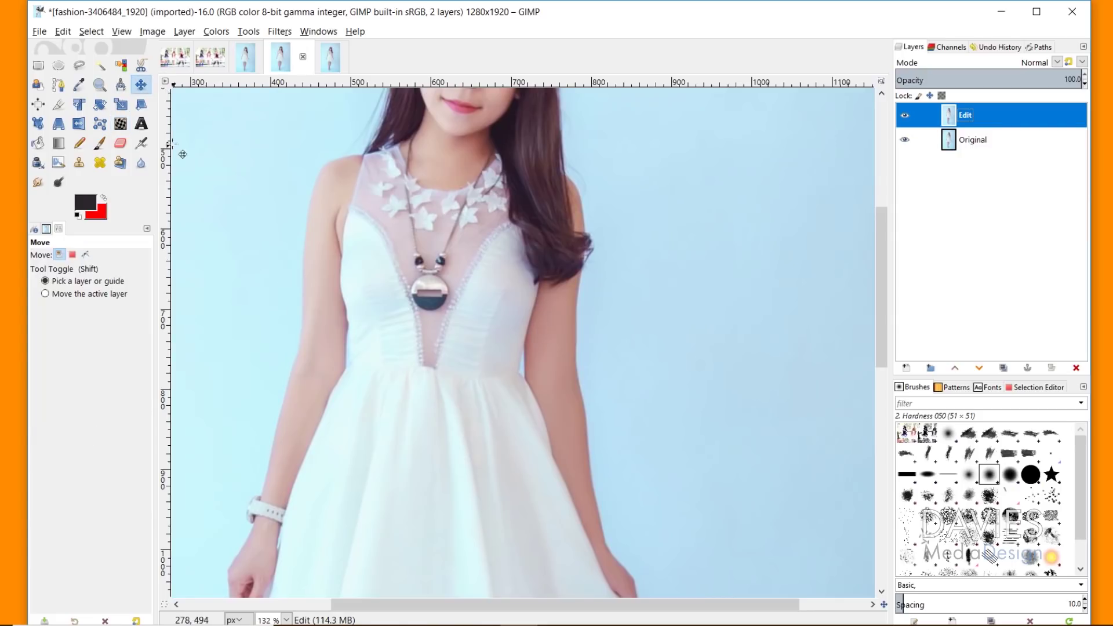
{"action": "left_click", "coordinate": [121, 124]}
{"action": "left_click", "coordinate": [905, 117]}
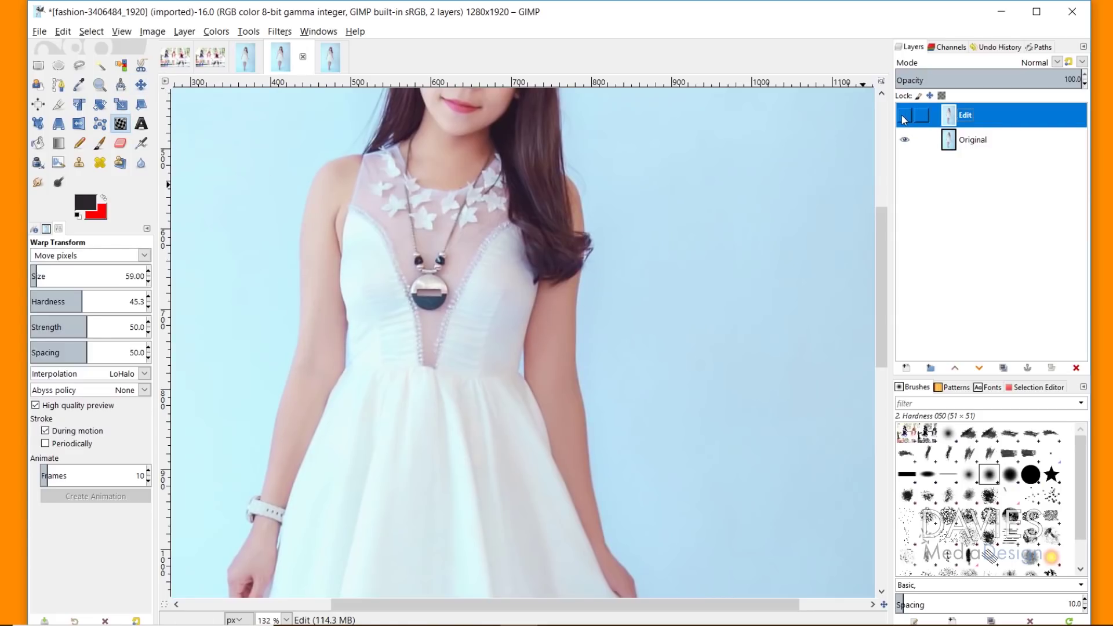
{"action": "left_click", "coordinate": [904, 117]}
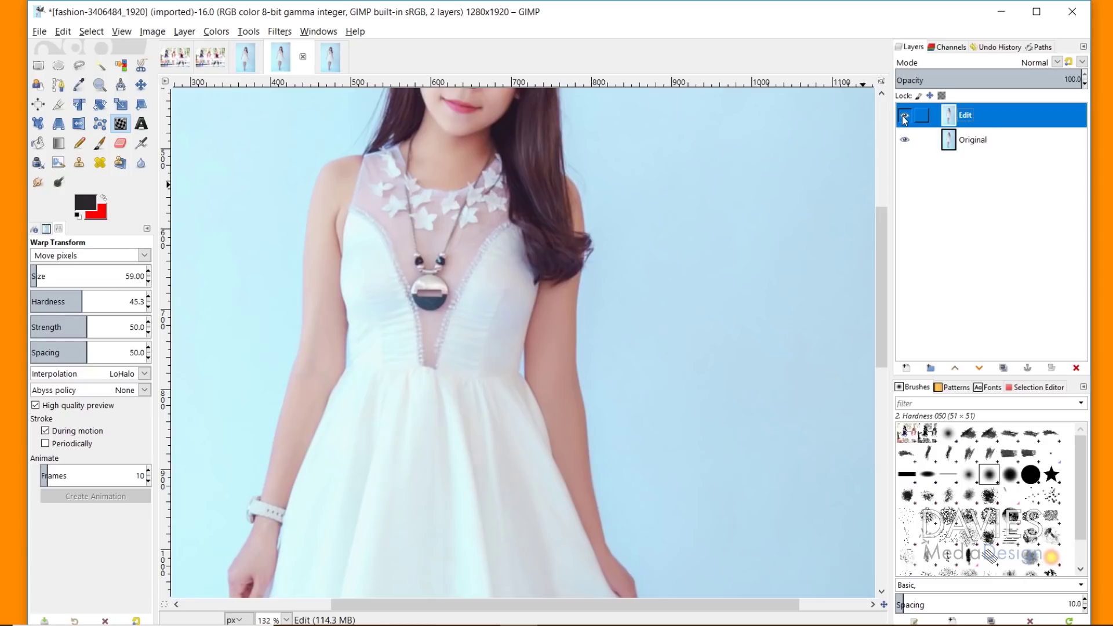
{"action": "left_click", "coordinate": [904, 117]}
{"action": "left_click", "coordinate": [905, 118]}
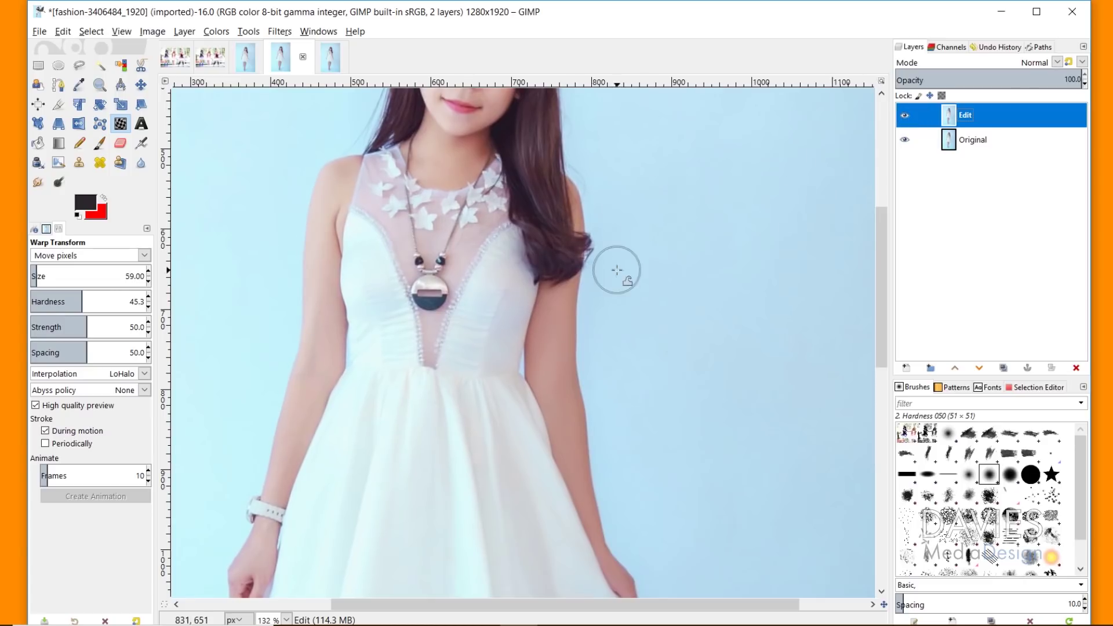
Slim the outer edge of the other arm with Move pixels at size 59, compare it with the original and commit the warp
{"action": "mouse_move", "coordinate": [603, 149]}
{"action": "left_mouse_down"}
{"action": "mouse_move", "coordinate": [586, 169]}
{"action": "mouse_move", "coordinate": [587, 213]}
{"action": "left_mouse_up"}
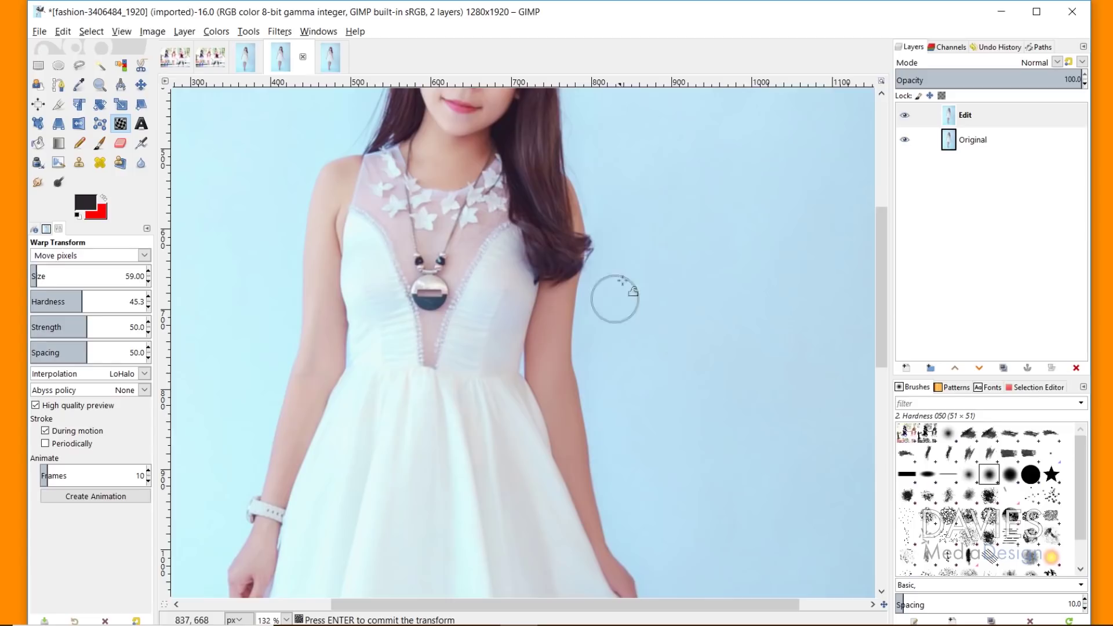
{"action": "left_click", "coordinate": [904, 115]}
{"action": "left_click", "coordinate": [905, 116]}
{"action": "left_click", "coordinate": [905, 115]}
{"action": "left_click", "coordinate": [905, 116]}
{"action": "scroll", "coordinate": [620, 341], "scroll_direction": "down", "scroll_amount": 3}
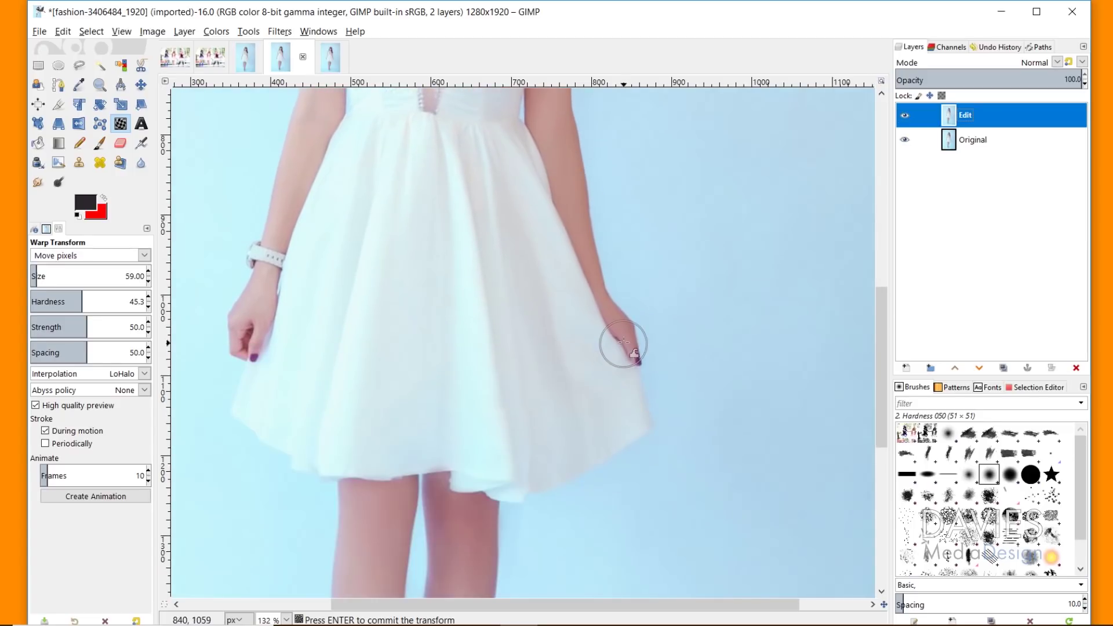
{"action": "scroll", "coordinate": [643, 333], "scroll_direction": "up", "scroll_amount": 6}
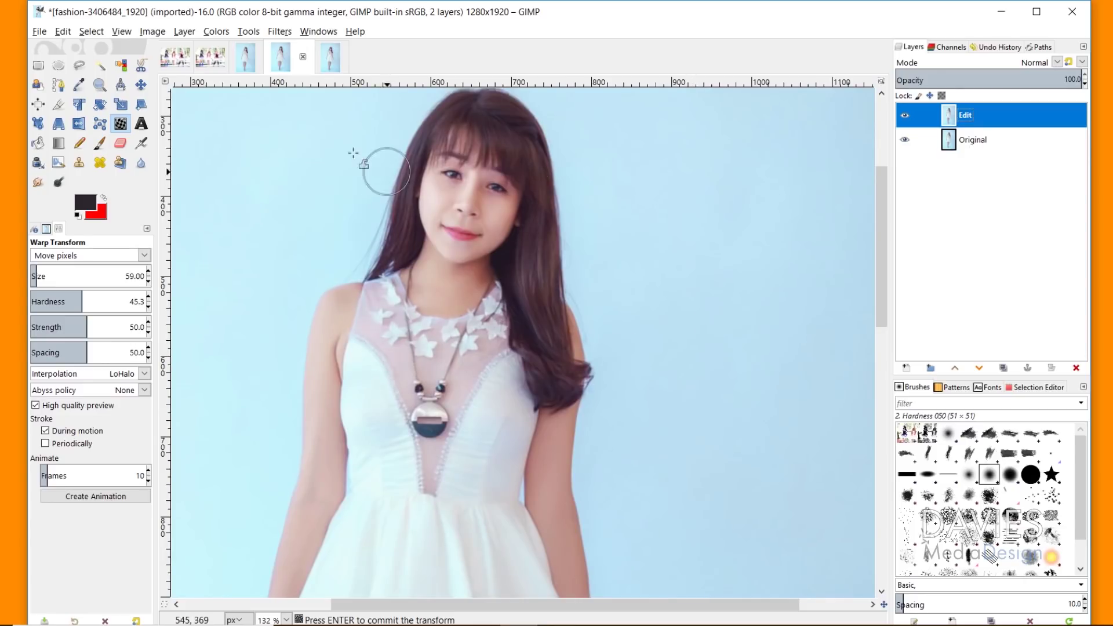
{"action": "key", "text": "z"}
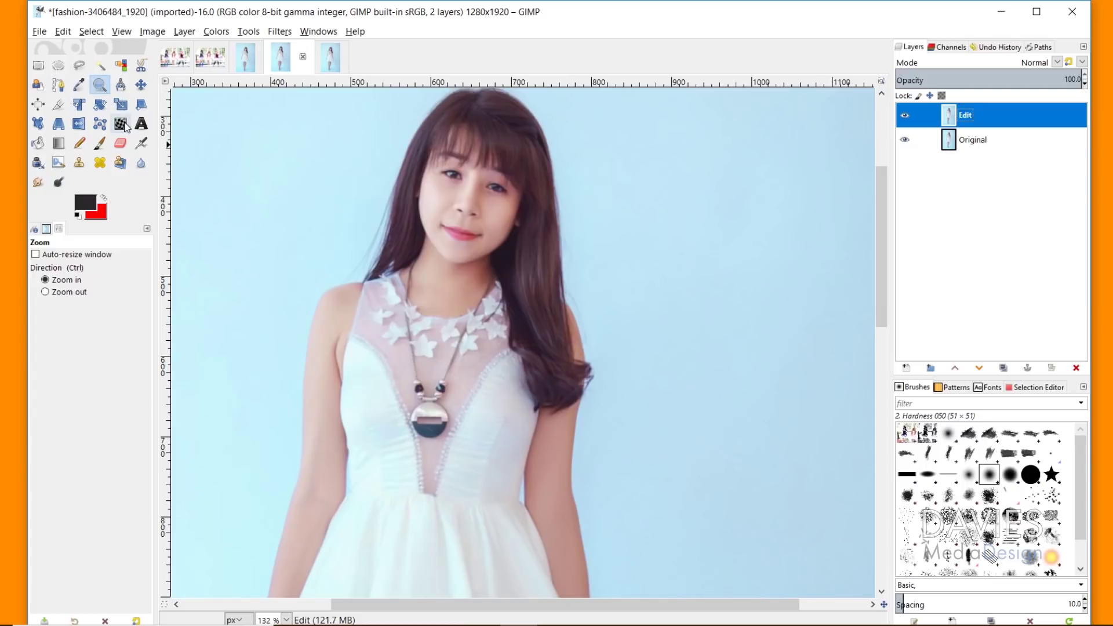
Reshape the neck's edge below the jaw, where it meets the hair and shoulder, with Warp Transform's Move pixels at size 31
{"action": "scroll", "coordinate": [583, 447], "scroll_direction": "down", "scroll_amount": 5}
{"action": "scroll", "coordinate": [571, 485], "scroll_direction": "up", "scroll_amount": 5}
{"action": "scroll", "coordinate": [525, 197], "scroll_direction": "up", "scroll_amount": 3}
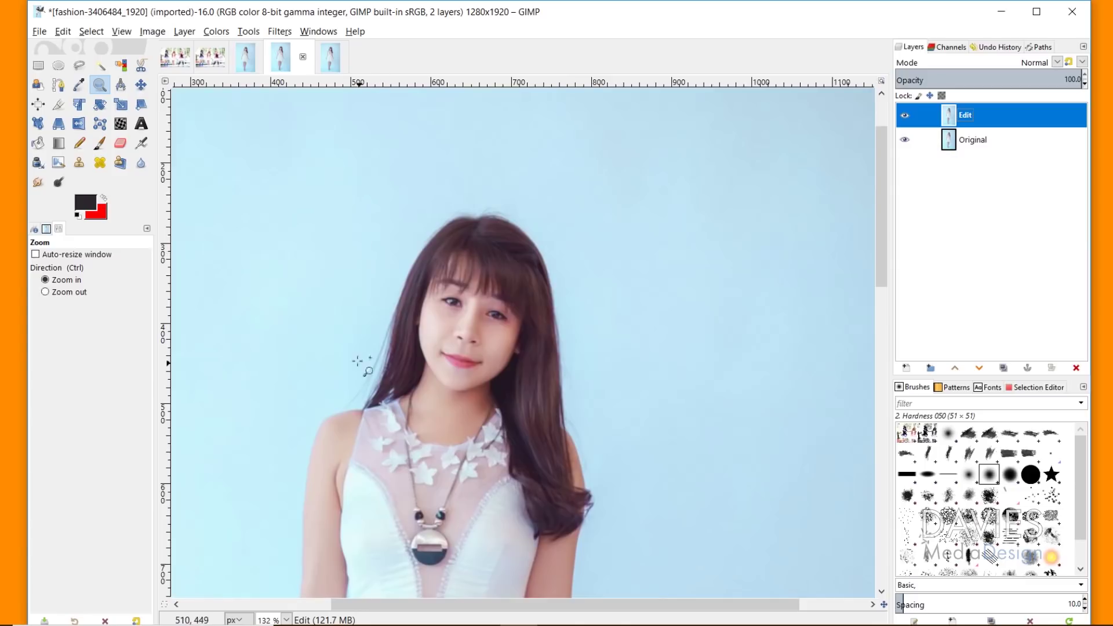
{"action": "left_click_drag", "start_coordinate": [338, 204], "coordinate": [616, 511]}
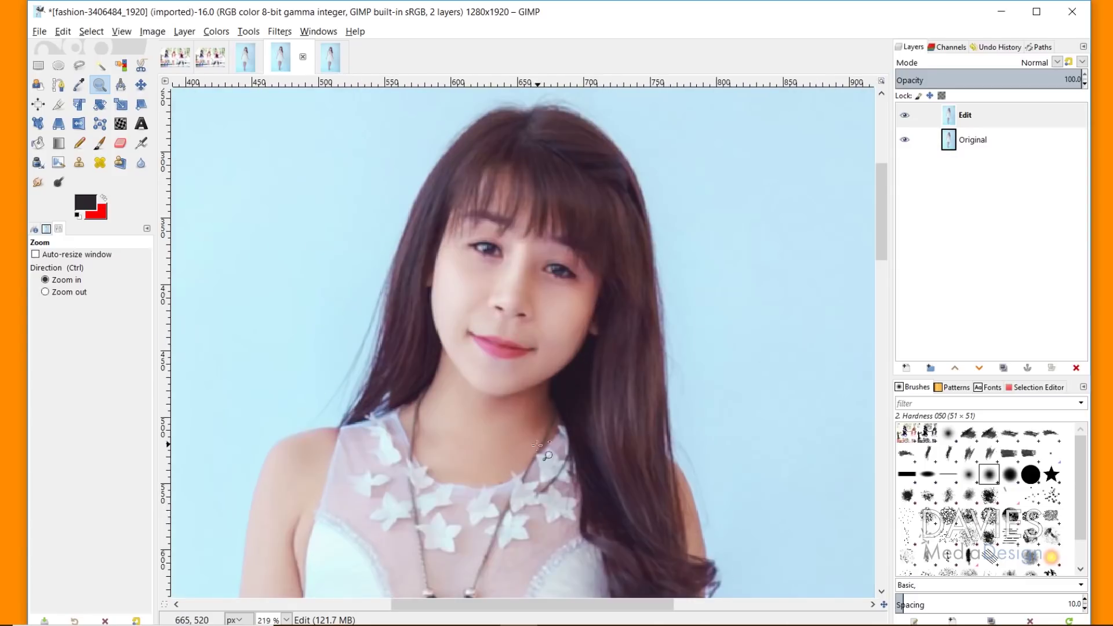
{"action": "left_click", "coordinate": [590, 426]}
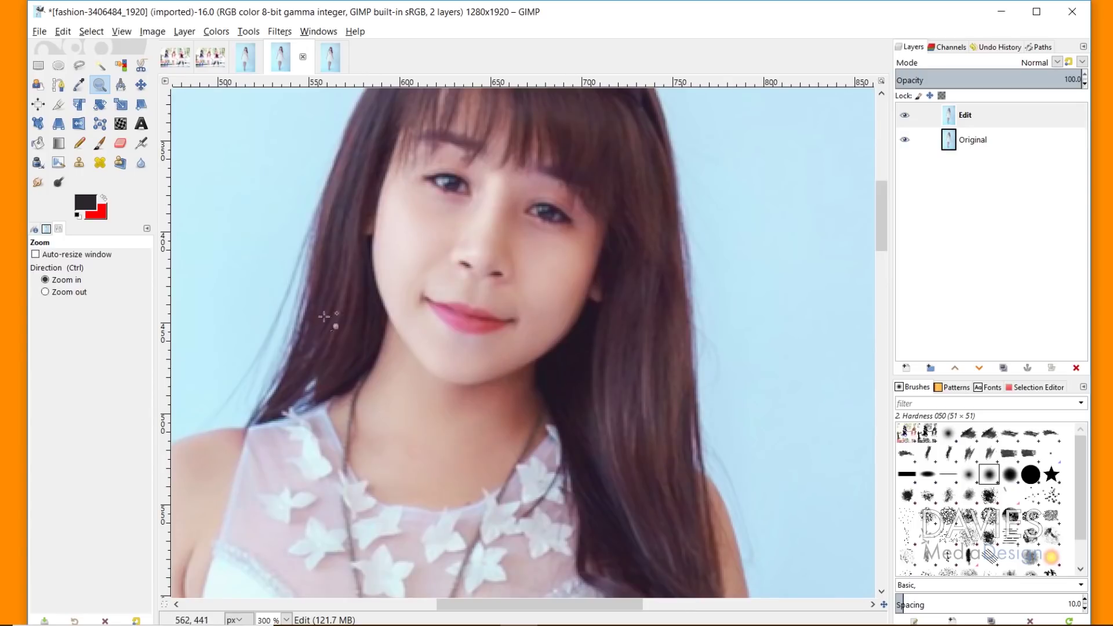
{"action": "left_click", "coordinate": [122, 126]}
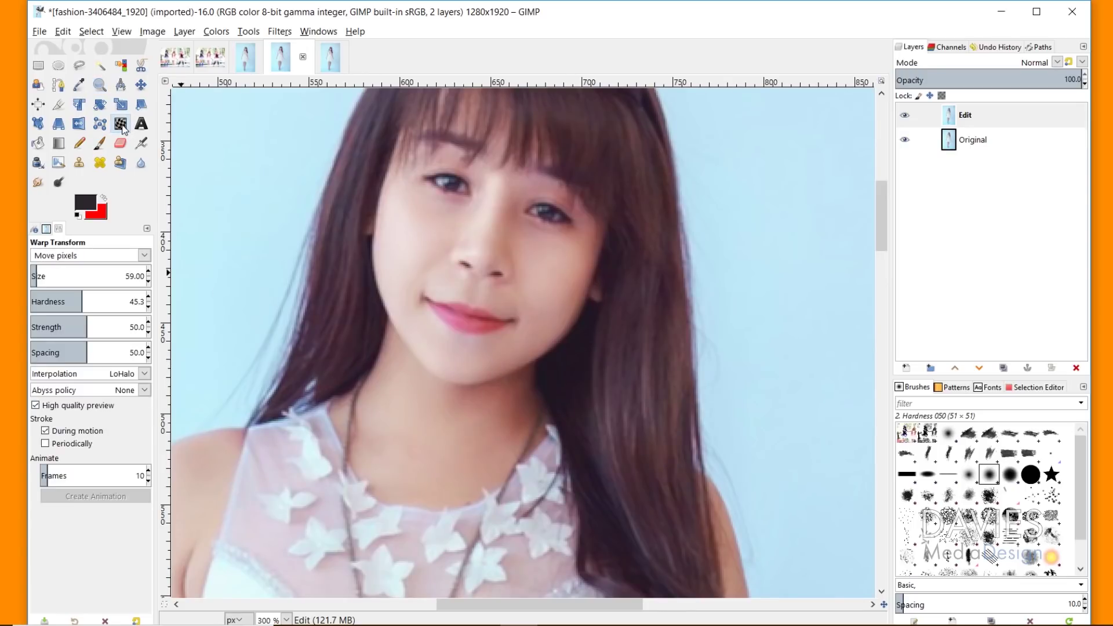
{"action": "key", "text": "bracketleft"}
{"action": "key", "text": "bracketleft"}
{"action": "key", "text": "bracketleft"}
{"action": "key", "text": "bracketleft"}
{"action": "key", "text": "bracketleft"}
{"action": "key", "text": "bracketleft"}
{"action": "key", "text": "bracketleft"}
{"action": "key", "text": "bracketleft"}
{"action": "key", "text": "bracketleft"}
{"action": "key", "text": "bracketleft"}
{"action": "key", "text": "bracketleft"}
{"action": "key", "text": "bracketleft"}
{"action": "key", "text": "bracketleft"}
{"action": "key", "text": "bracketleft"}
{"action": "key", "text": "bracketleft"}
{"action": "key", "text": "bracketleft"}
{"action": "key", "text": "bracketleft"}
{"action": "key", "text": "bracketleft"}
{"action": "key", "text": "bracketleft"}
{"action": "key", "text": "bracketleft"}
{"action": "key", "text": "bracketleft"}
{"action": "key", "text": "bracketleft"}
{"action": "key", "text": "bracketleft"}
{"action": "key", "text": "bracketleft"}
{"action": "key", "text": "bracketleft"}
{"action": "key", "text": "bracketleft"}
{"action": "key", "text": "bracketleft"}
{"action": "key", "text": "bracketleft"}
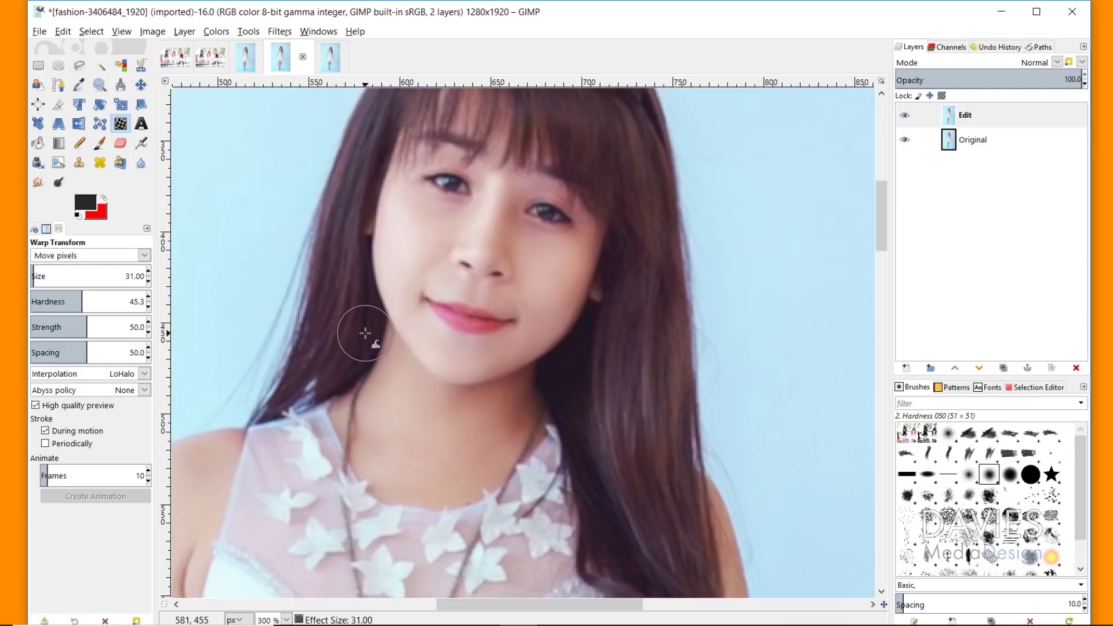
{"action": "mouse_move", "coordinate": [369, 337]}
{"action": "left_mouse_down"}
{"action": "mouse_move", "coordinate": [369, 328]}
{"action": "mouse_move", "coordinate": [370, 379]}
{"action": "left_mouse_up"}
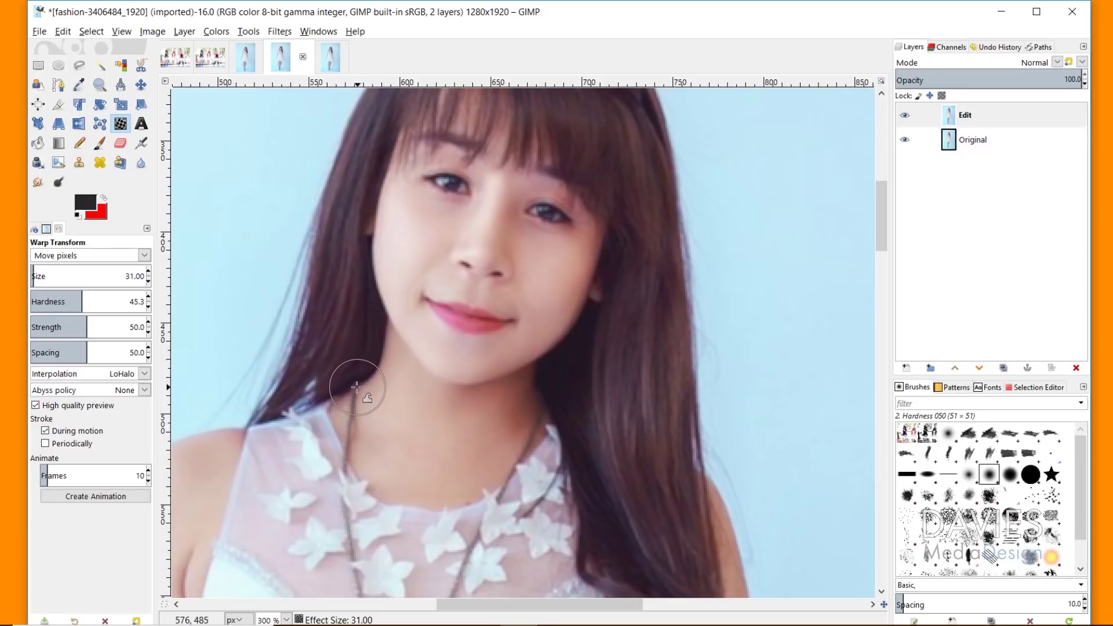
{"action": "mouse_move", "coordinate": [366, 340]}
{"action": "left_mouse_down"}
{"action": "mouse_move", "coordinate": [361, 383]}
{"action": "mouse_move", "coordinate": [334, 370]}
{"action": "left_mouse_up"}
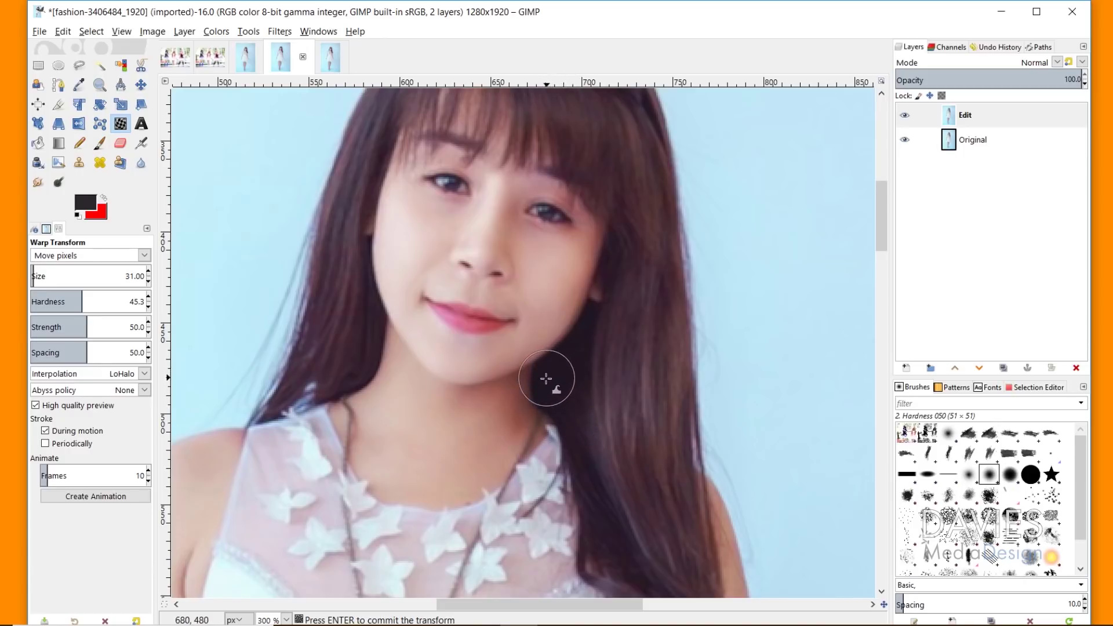
Toggle the Edit layer's visibility to compare the reshaped neck with the original
{"action": "left_click", "coordinate": [905, 117]}
{"action": "left_click", "coordinate": [905, 116]}
{"action": "left_click", "coordinate": [905, 117]}
{"action": "left_click", "coordinate": [904, 117]}
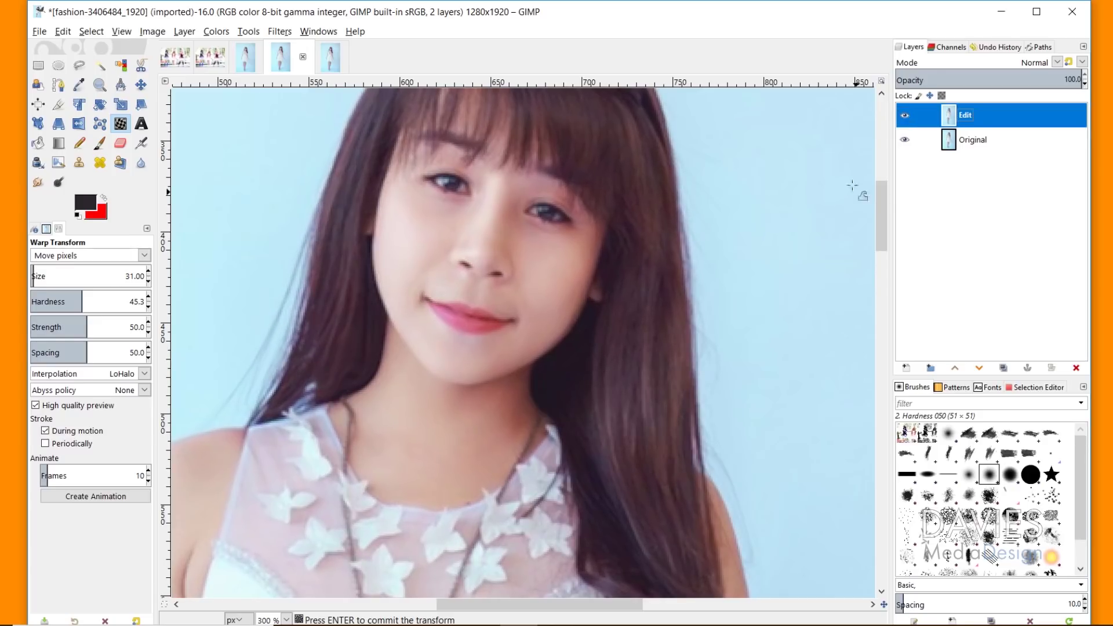
Commit the neck's warp and repeatedly toggle the Edit layer's visibility to compare the result with the Original layer
{"action": "left_click", "coordinate": [355, 418]}
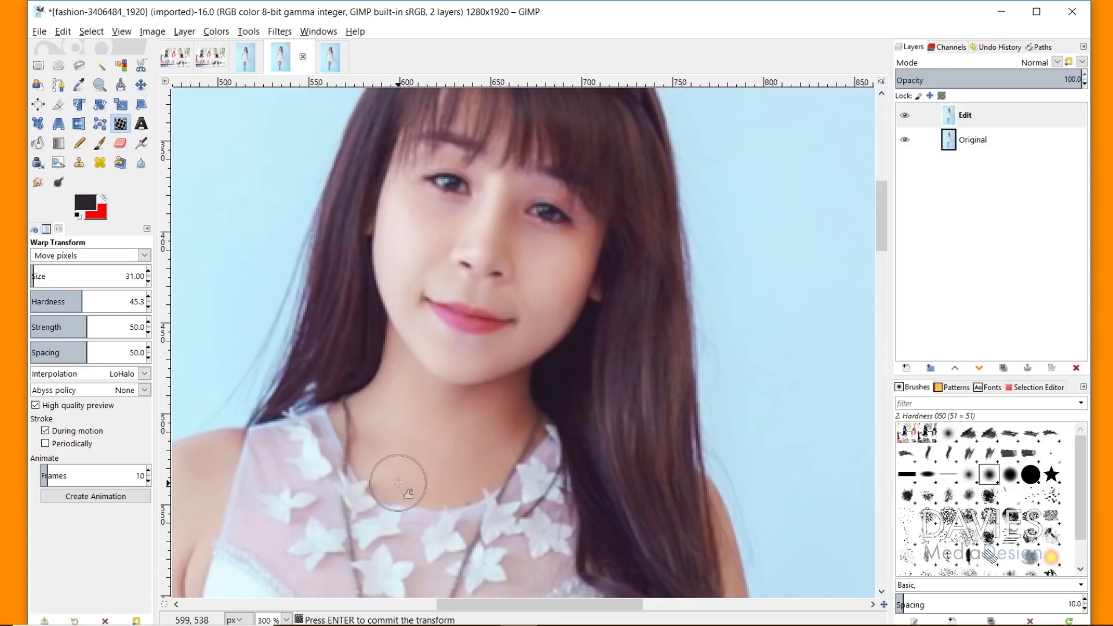
{"action": "left_click", "coordinate": [131, 256]}
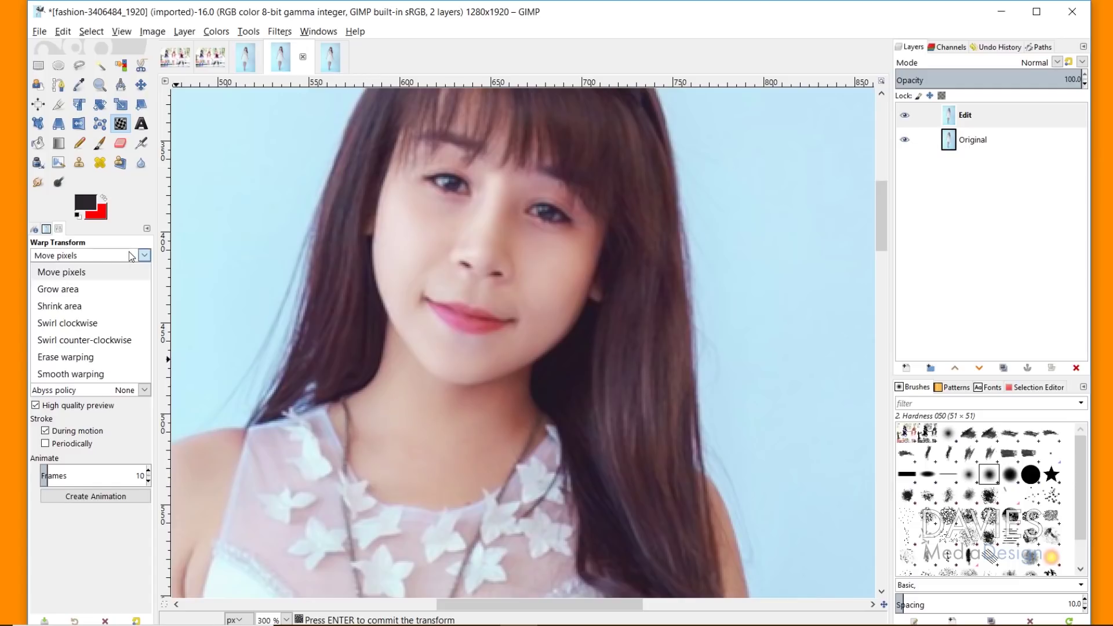
{"action": "left_click", "coordinate": [186, 270]}
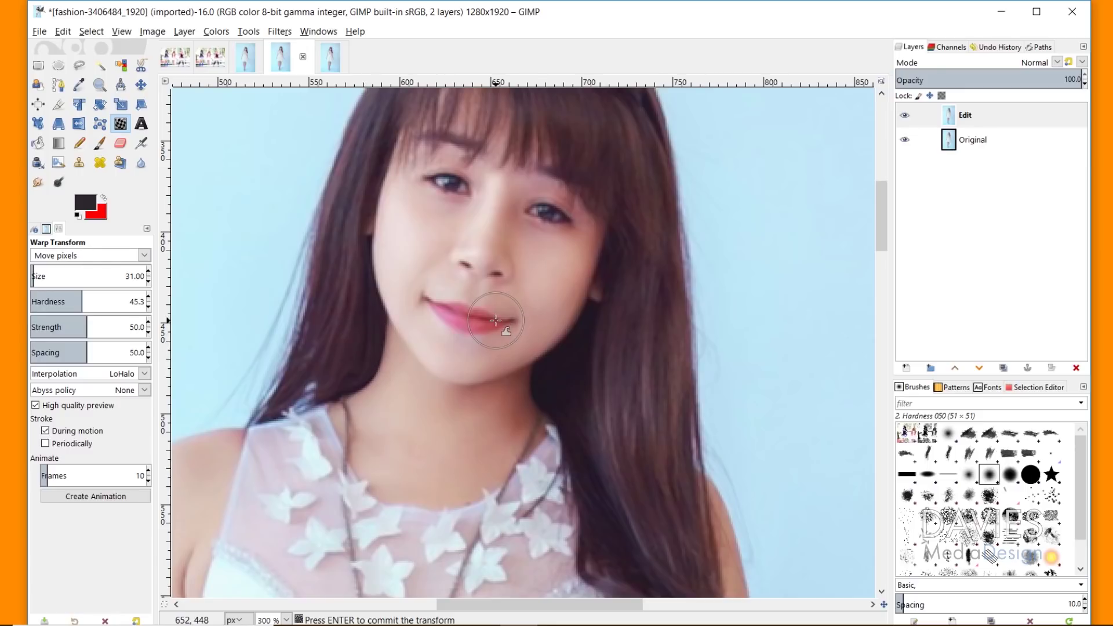
{"action": "key", "text": "Return"}
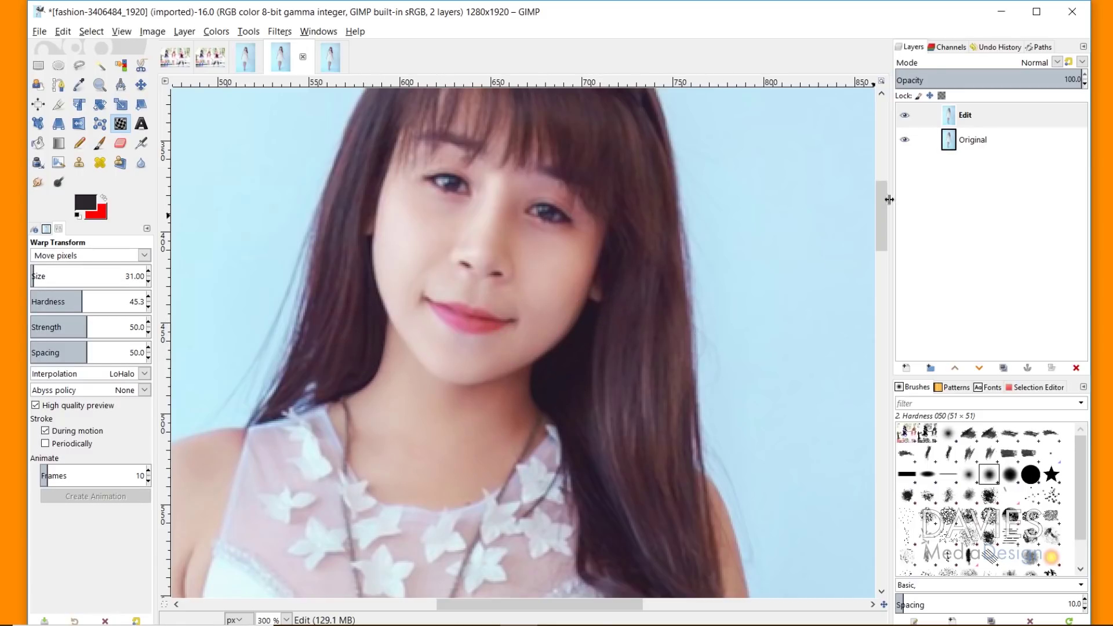
{"action": "left_click", "coordinate": [908, 115]}
{"action": "left_click", "coordinate": [909, 111]}
{"action": "left_click", "coordinate": [909, 111]}
{"action": "left_click", "coordinate": [908, 112]}
{"action": "left_click", "coordinate": [909, 111]}
{"action": "left_click", "coordinate": [907, 115]}
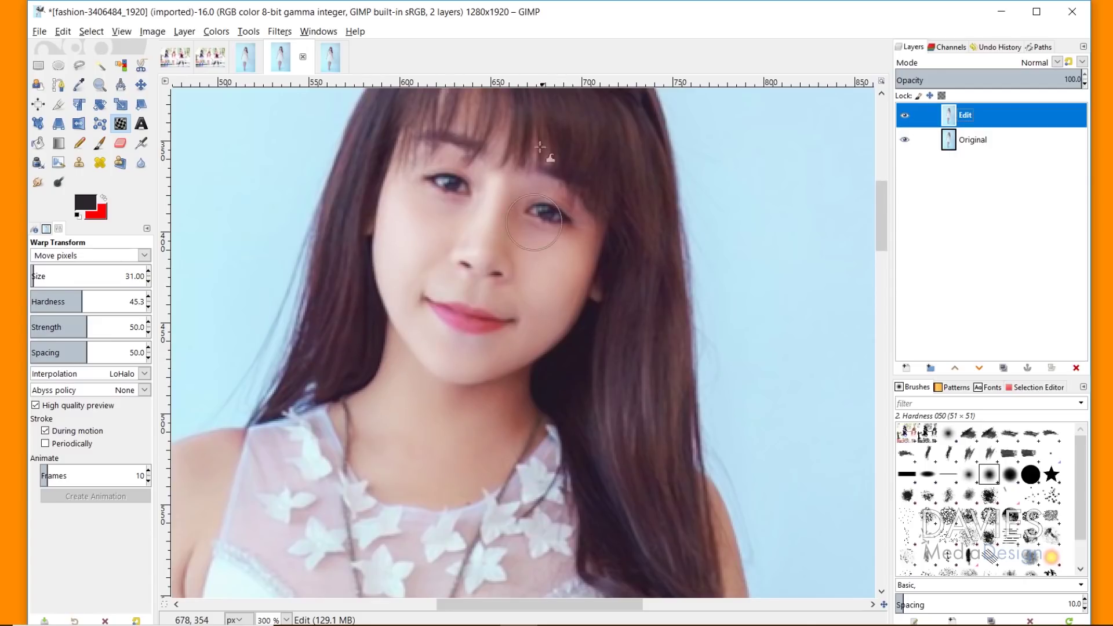
Enlarge both eyes with Warp Transform's Grow area mode at size 15
{"action": "left_click", "coordinate": [101, 86]}
{"action": "left_click", "coordinate": [524, 225]}
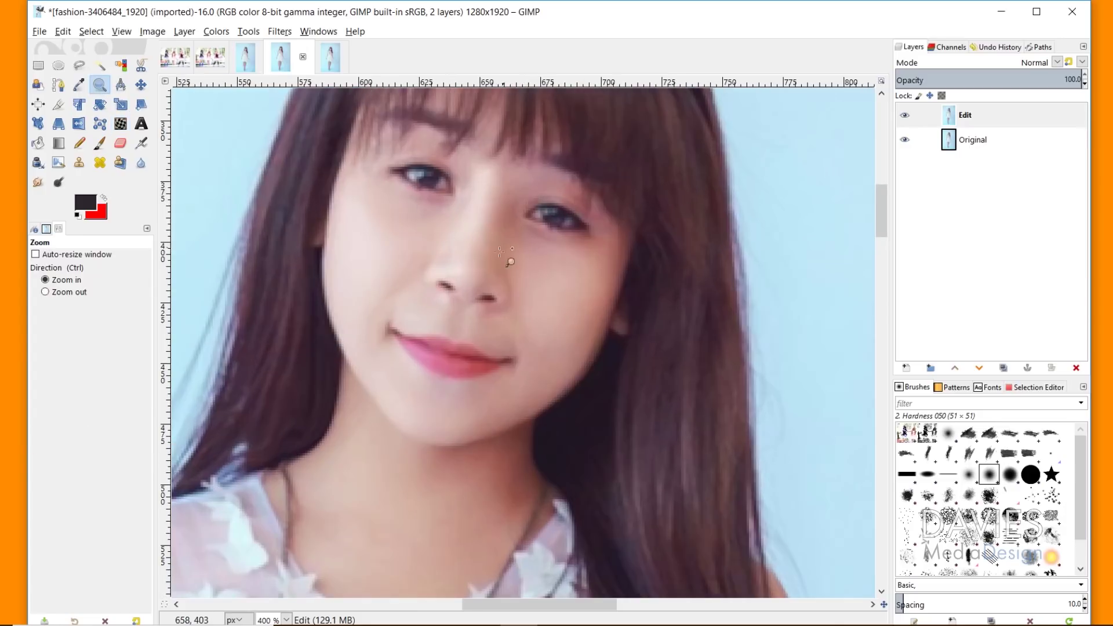
{"action": "left_click", "coordinate": [517, 247]}
{"action": "left_click", "coordinate": [512, 248]}
{"action": "left_click", "coordinate": [485, 313]}
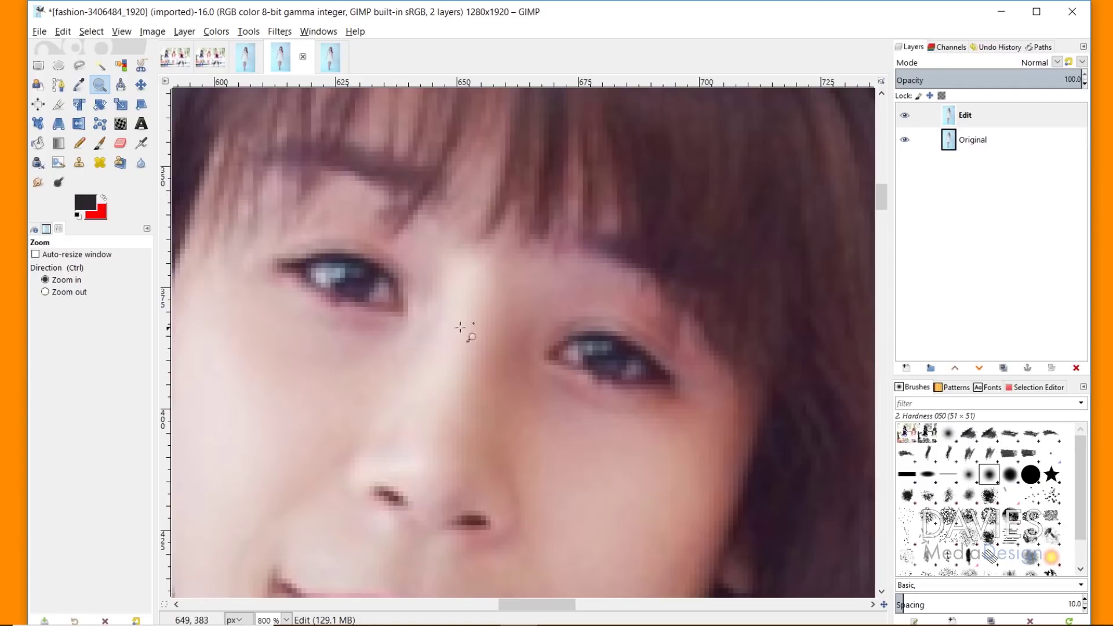
{"action": "left_click", "coordinate": [120, 124]}
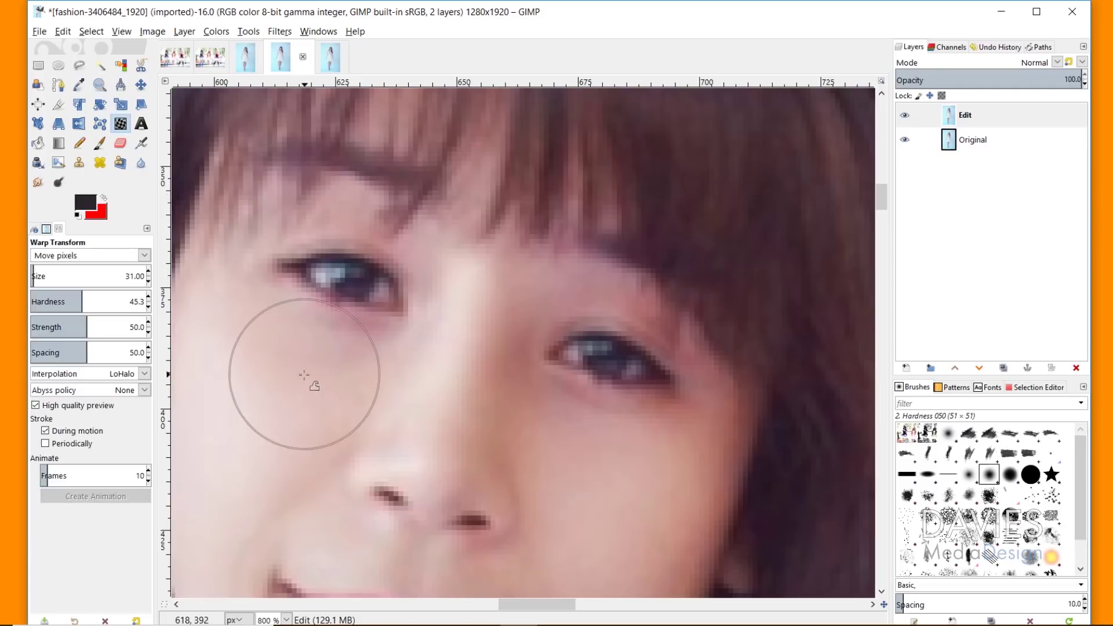
{"action": "left_click", "coordinate": [144, 255]}
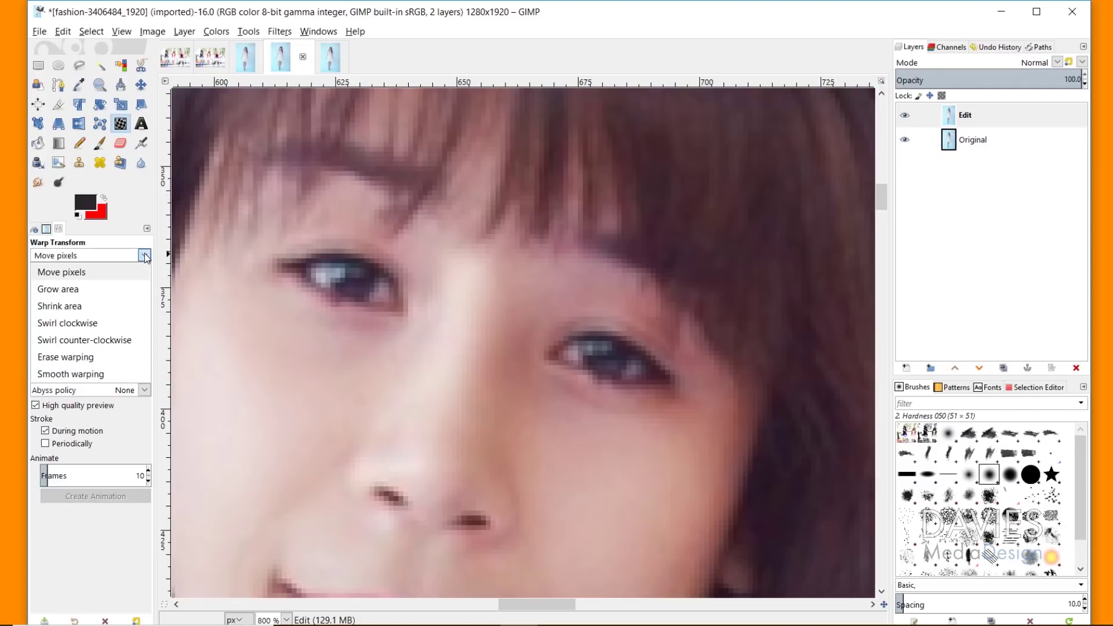
{"action": "left_click", "coordinate": [99, 289]}
{"action": "key", "text": "bracketleft"}
{"action": "key", "text": "bracketleft"}
{"action": "key", "text": "bracketleft"}
{"action": "key", "text": "bracketleft"}
{"action": "key", "text": "bracketleft"}
{"action": "mouse_move", "coordinate": [362, 299]}
{"action": "left_mouse_down"}
{"action": "mouse_move", "coordinate": [326, 275]}
{"action": "mouse_move", "coordinate": [365, 289]}
{"action": "left_mouse_up"}
{"action": "mouse_move", "coordinate": [574, 353]}
{"action": "left_mouse_down"}
{"action": "mouse_move", "coordinate": [554, 353]}
{"action": "mouse_move", "coordinate": [631, 372]}
{"action": "mouse_move", "coordinate": [668, 455]}
{"action": "left_mouse_up"}
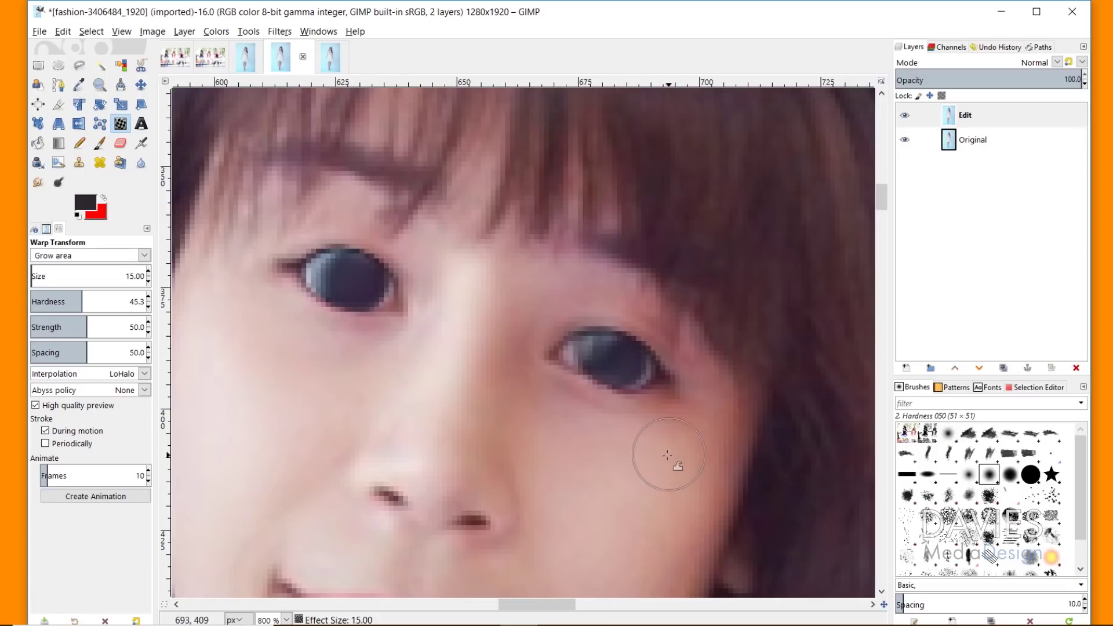
{"action": "mouse_move", "coordinate": [346, 324]}
{"action": "left_mouse_down"}
{"action": "mouse_move", "coordinate": [327, 257]}
{"action": "mouse_move", "coordinate": [370, 272]}
{"action": "mouse_move", "coordinate": [344, 294]}
{"action": "mouse_move", "coordinate": [341, 258]}
{"action": "mouse_move", "coordinate": [367, 295]}
{"action": "mouse_move", "coordinate": [361, 339]}
{"action": "mouse_move", "coordinate": [363, 289]}
{"action": "left_mouse_up"}
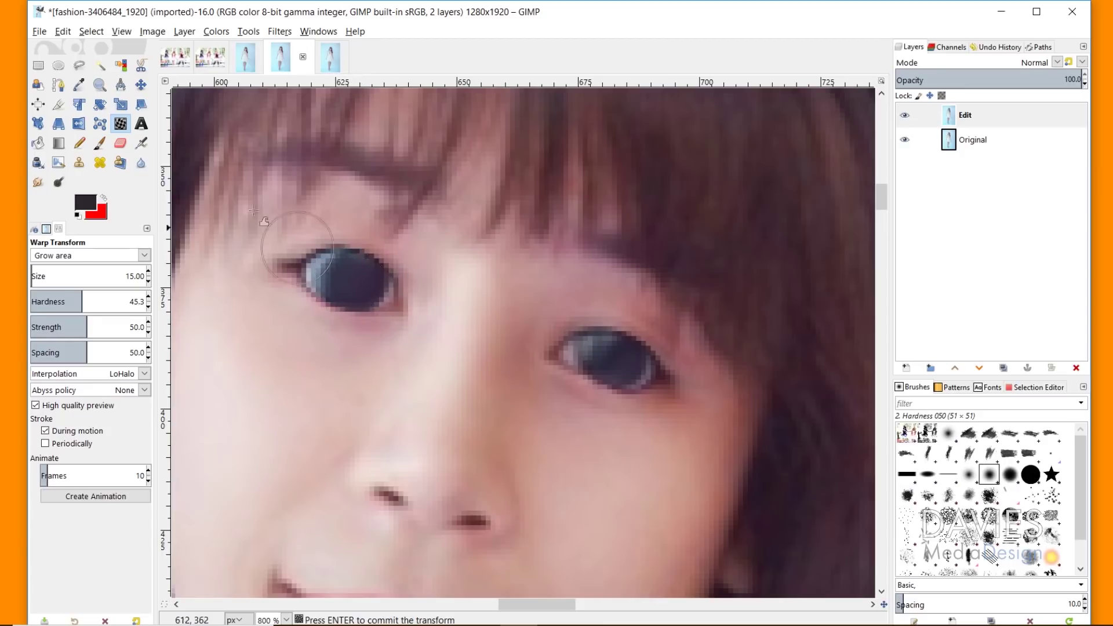
Narrow both sides of the nose around the nostrils with Warp Transform's Shrink area mode at size 15
{"action": "left_click", "coordinate": [99, 85]}
{"action": "left_click", "coordinate": [339, 300], "text": "ctrl"}
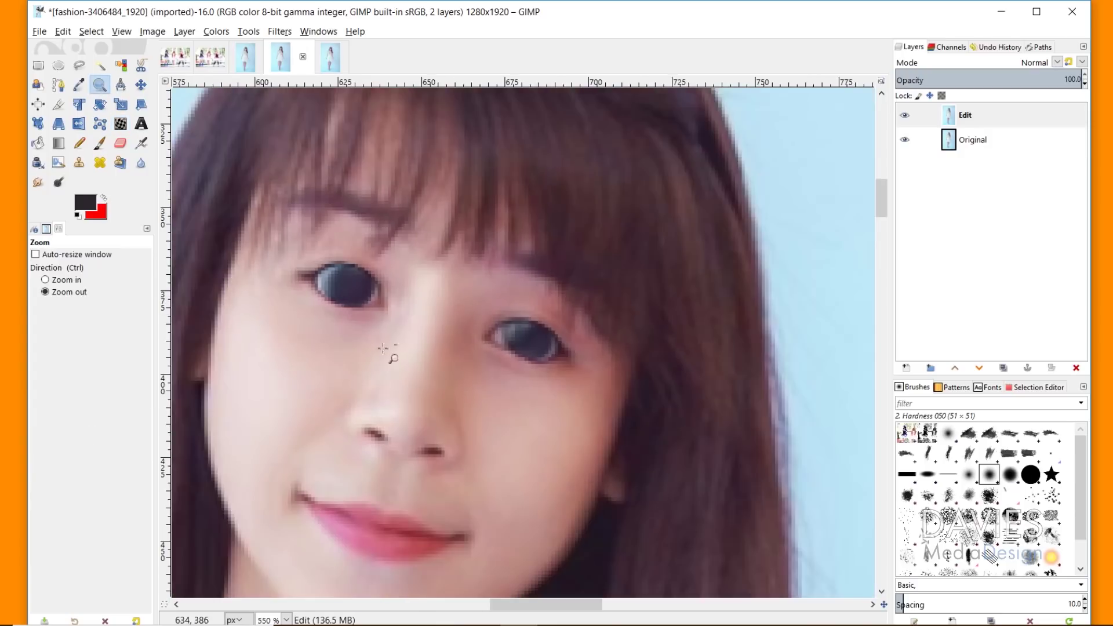
{"action": "left_click", "coordinate": [439, 414], "text": "ctrl"}
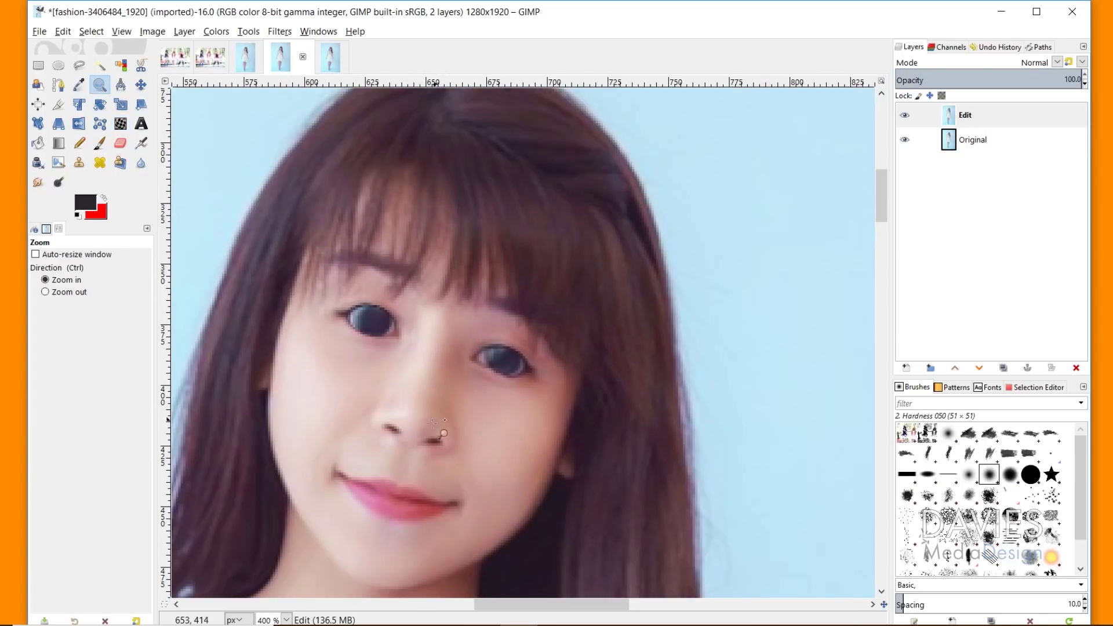
{"action": "left_click", "coordinate": [437, 416]}
{"action": "left_click", "coordinate": [425, 433]}
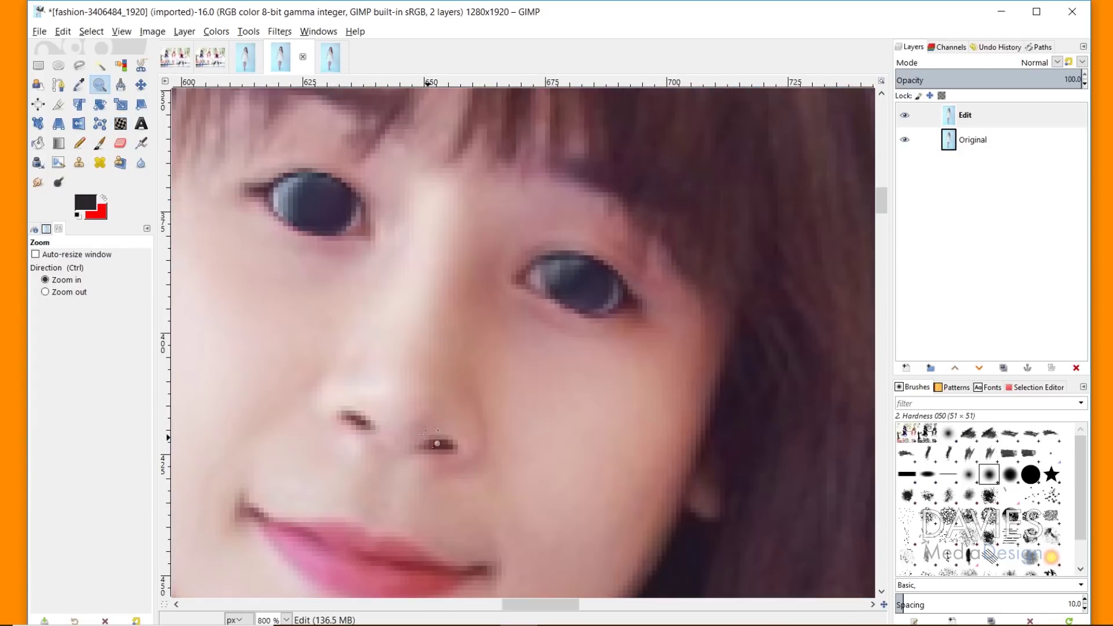
{"action": "left_click", "coordinate": [119, 122]}
{"action": "left_click", "coordinate": [144, 255]}
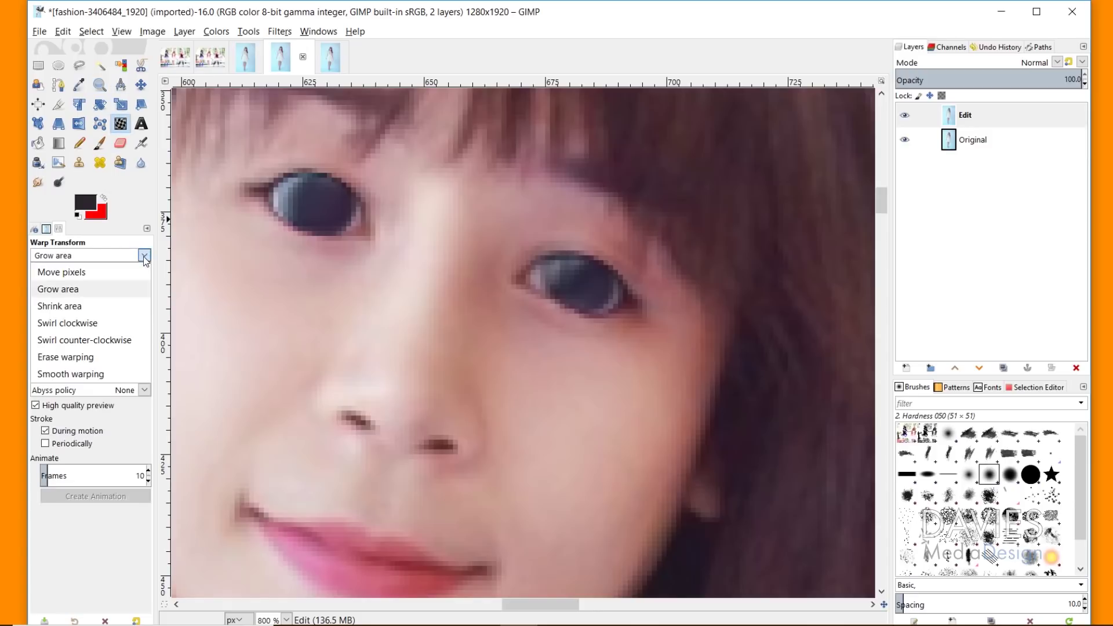
{"action": "left_click", "coordinate": [128, 306]}
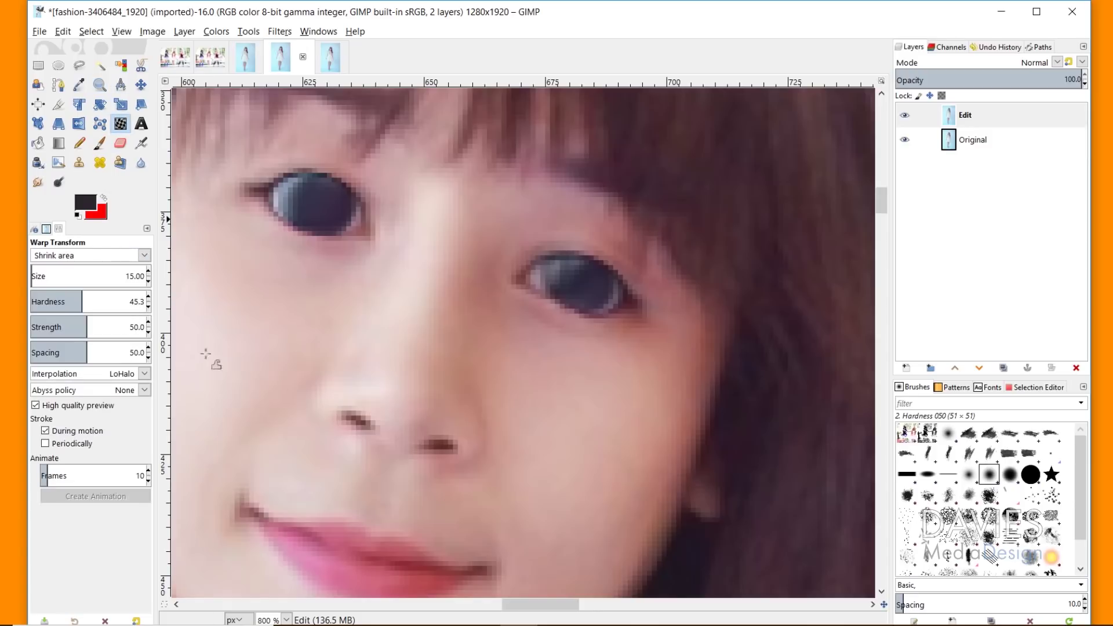
{"action": "left_click_drag", "start_coordinate": [479, 390], "coordinate": [477, 442]}
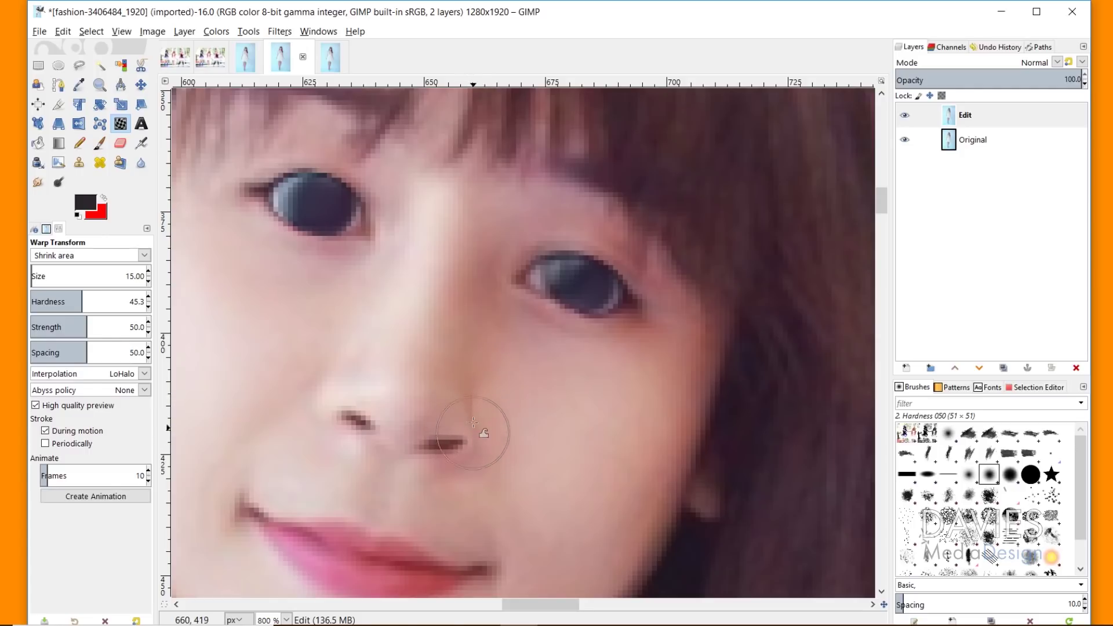
{"action": "mouse_move", "coordinate": [334, 350]}
{"action": "left_mouse_down"}
{"action": "mouse_move", "coordinate": [330, 390]}
{"action": "mouse_move", "coordinate": [409, 405]}
{"action": "mouse_move", "coordinate": [399, 418]}
{"action": "left_mouse_up"}
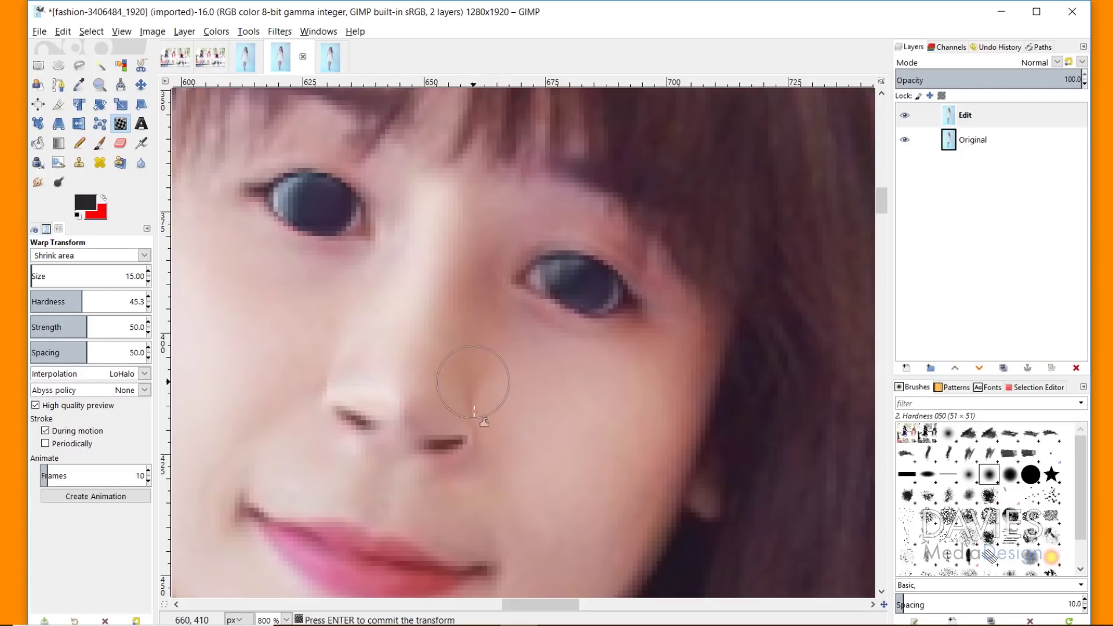
Examine the reshaped eyes and nose in proportion to the whole figure
{"action": "left_click", "coordinate": [100, 86]}
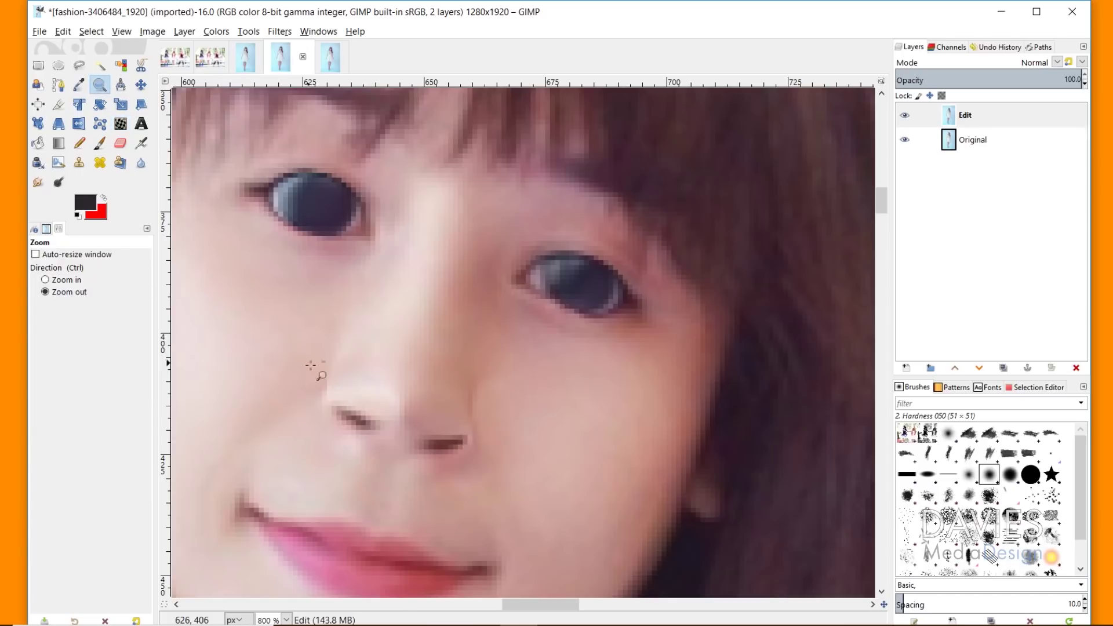
{"action": "left_click", "coordinate": [296, 343], "text": "ctrl"}
{"action": "left_click", "coordinate": [293, 429], "text": "ctrl"}
{"action": "left_click", "coordinate": [293, 443], "text": "ctrl"}
{"action": "left_click", "coordinate": [292, 460], "text": "ctrl"}
{"action": "left_click", "coordinate": [290, 493], "text": "ctrl"}
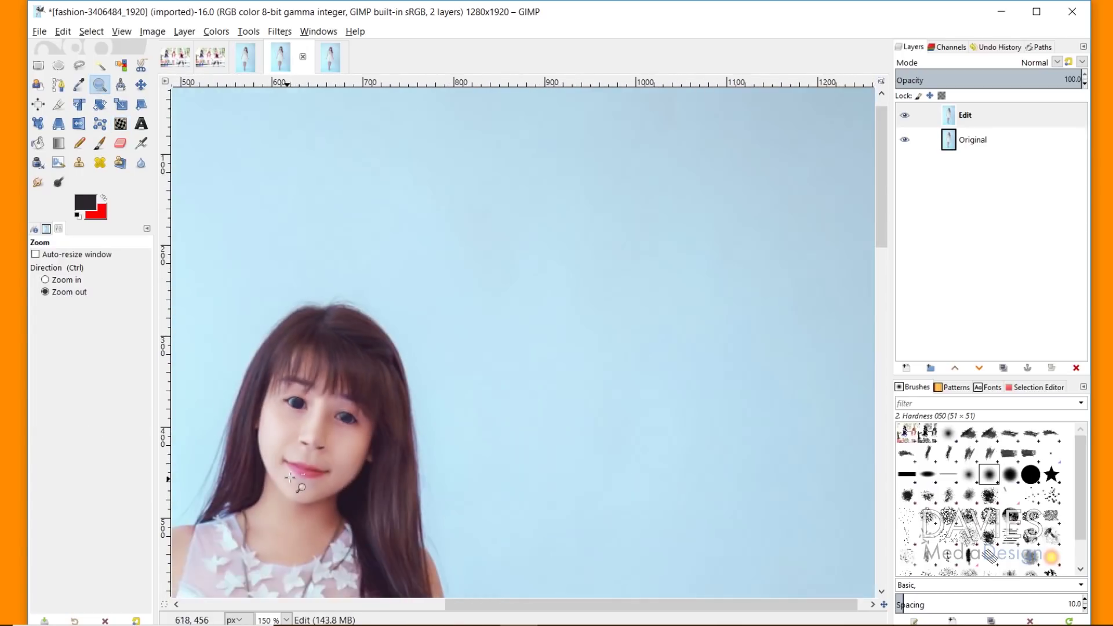
{"action": "left_click", "coordinate": [291, 493], "text": "ctrl"}
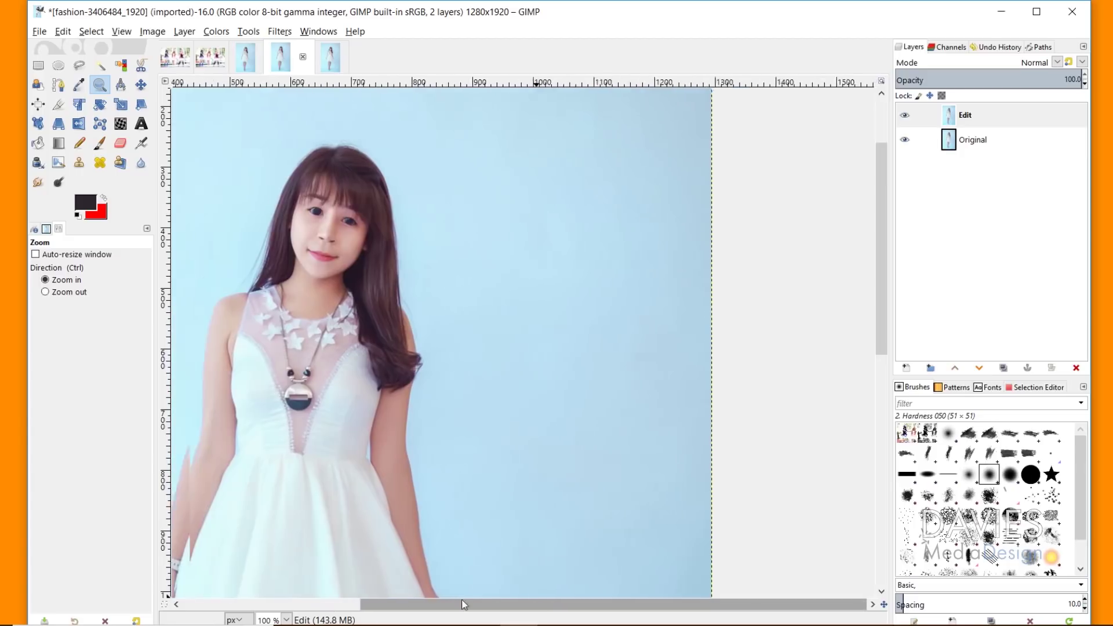
{"action": "left_click", "coordinate": [412, 320], "text": "ctrl"}
{"action": "left_click", "coordinate": [413, 364], "text": "ctrl"}
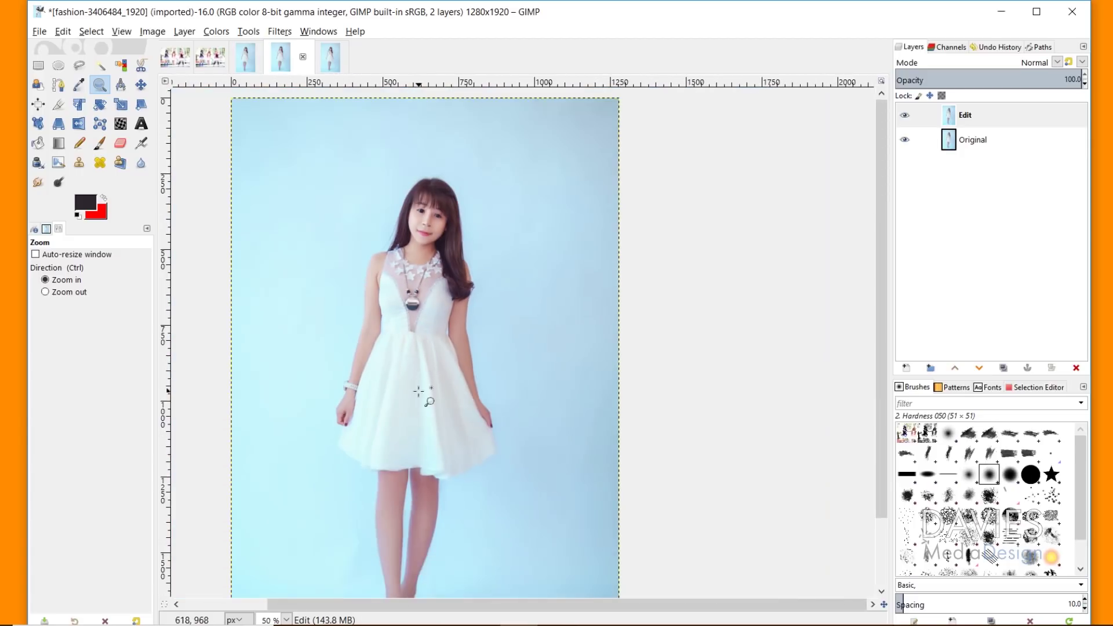
Reshape the outer contours of both legs below the dress with Warp Transform's Move pixels mode at size 79
{"action": "left_click", "coordinate": [410, 499]}
{"action": "left_click", "coordinate": [398, 494]}
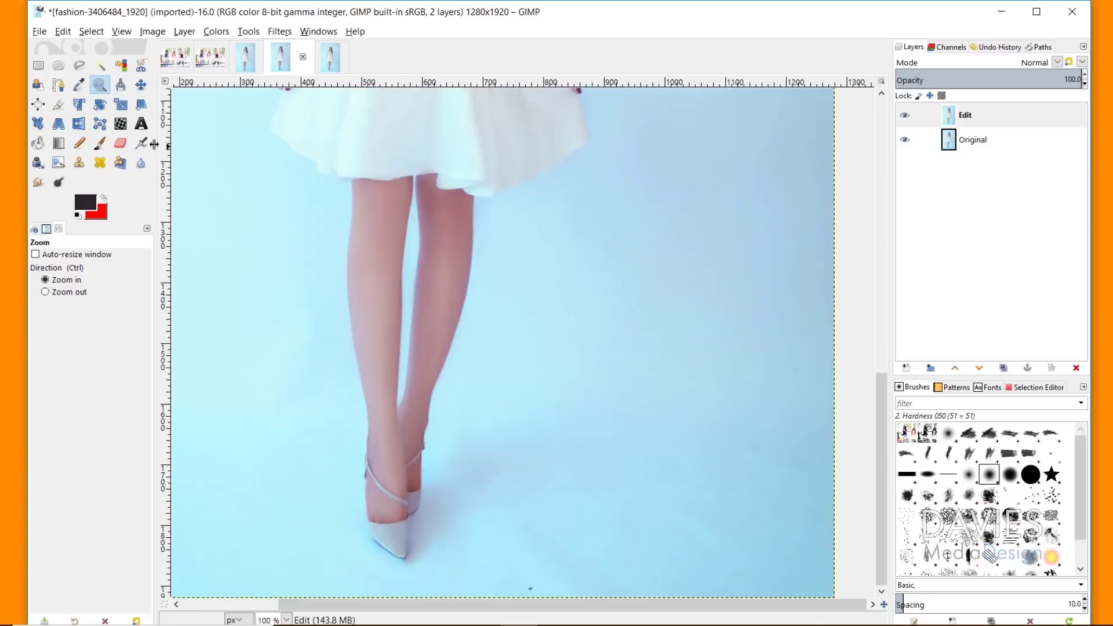
{"action": "left_click", "coordinate": [120, 124]}
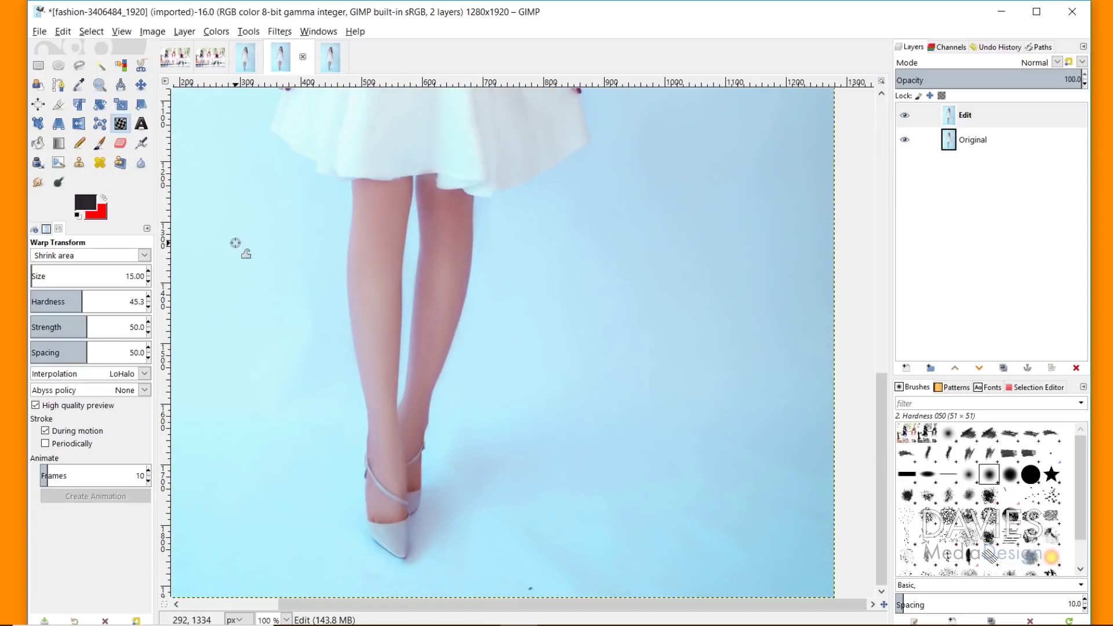
{"action": "left_click", "coordinate": [147, 261]}
{"action": "left_click", "coordinate": [69, 257]}
{"action": "key", "text": "bracketright"}
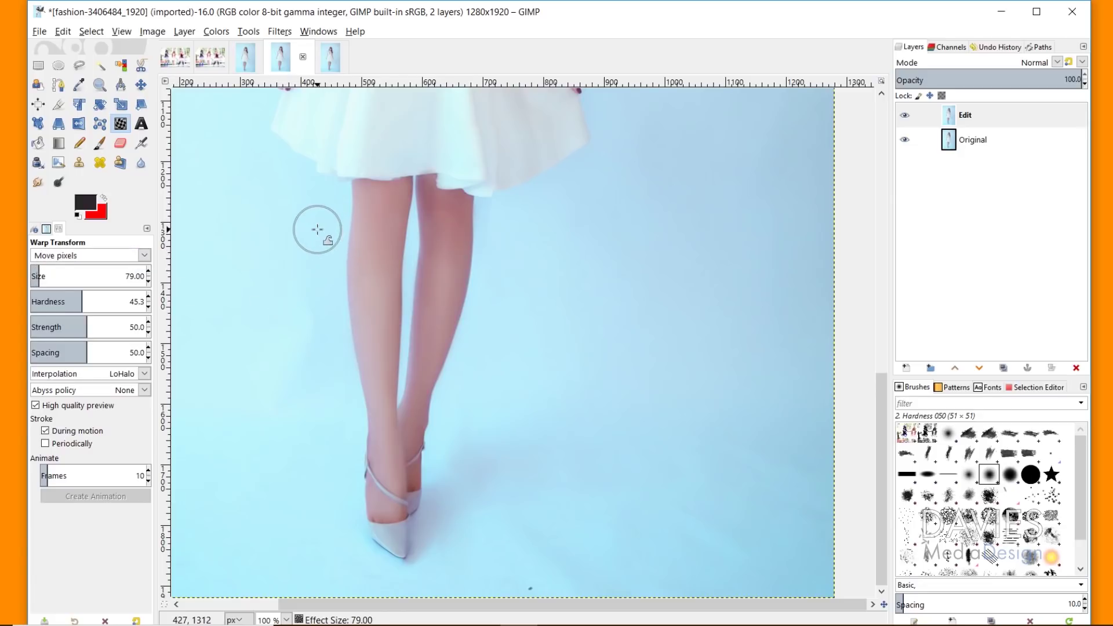
{"action": "left_click_drag", "start_coordinate": [323, 218], "coordinate": [325, 228]}
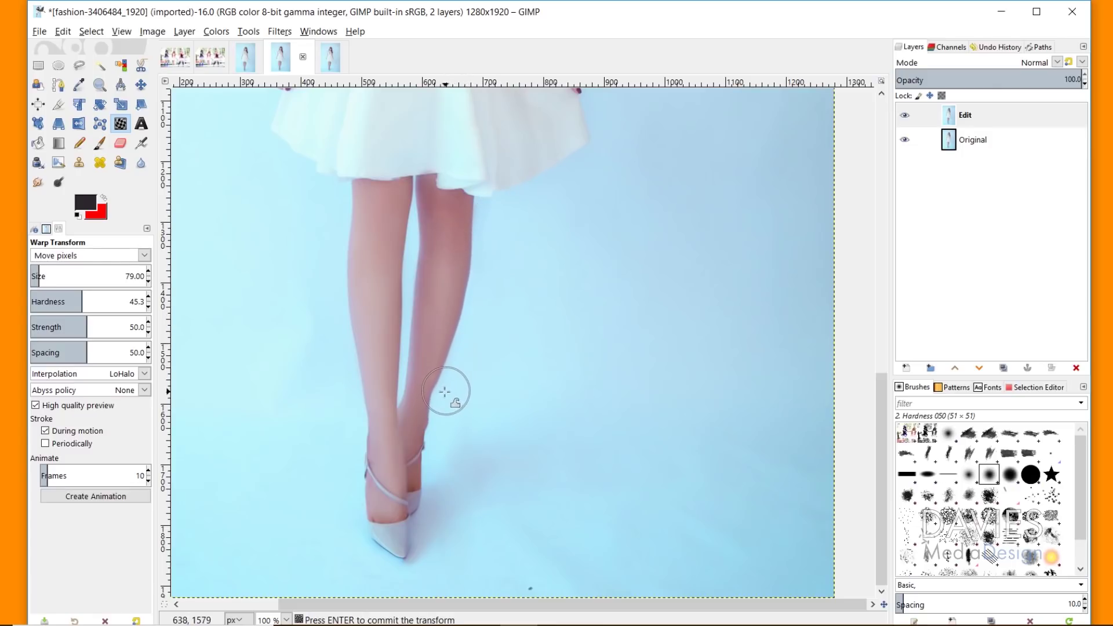
Compare the legs with the Original layer and refine the calves' outer edges with the same warp brush
{"action": "left_click", "coordinate": [904, 116]}
{"action": "left_click", "coordinate": [904, 117]}
{"action": "left_click", "coordinate": [904, 117]}
{"action": "left_click", "coordinate": [903, 118]}
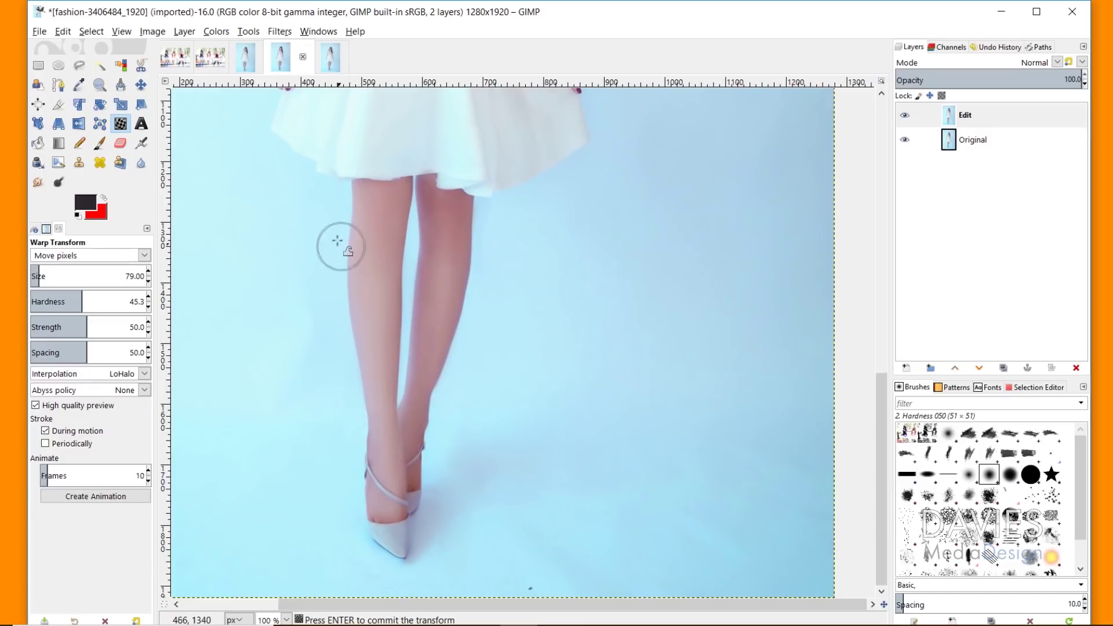
{"action": "left_click_drag", "start_coordinate": [345, 269], "coordinate": [372, 393]}
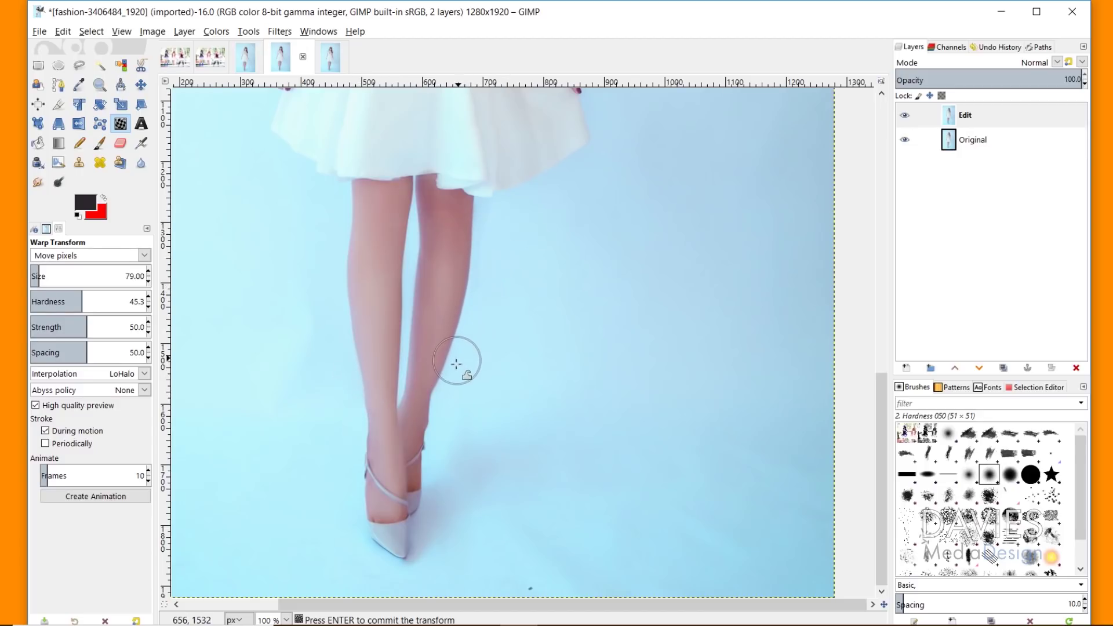
{"action": "left_click", "coordinate": [906, 114]}
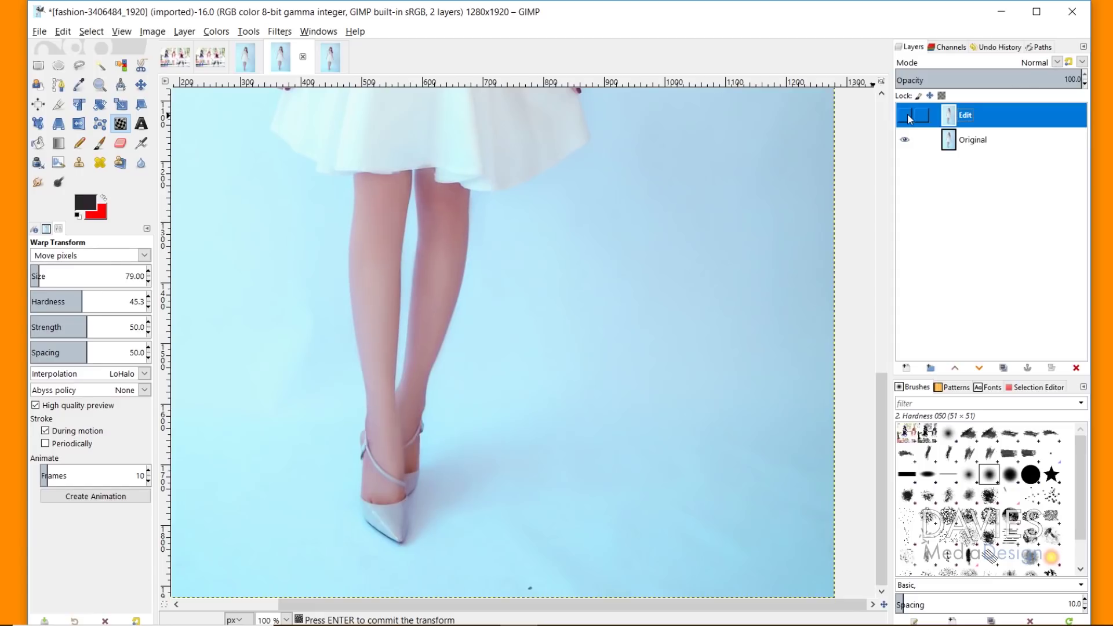
Build a closed Cage Transform cage around the dress's waist edge at the gap beside the arm without the watch
{"action": "scroll", "coordinate": [398, 294], "scroll_direction": "up", "scroll_amount": 10}
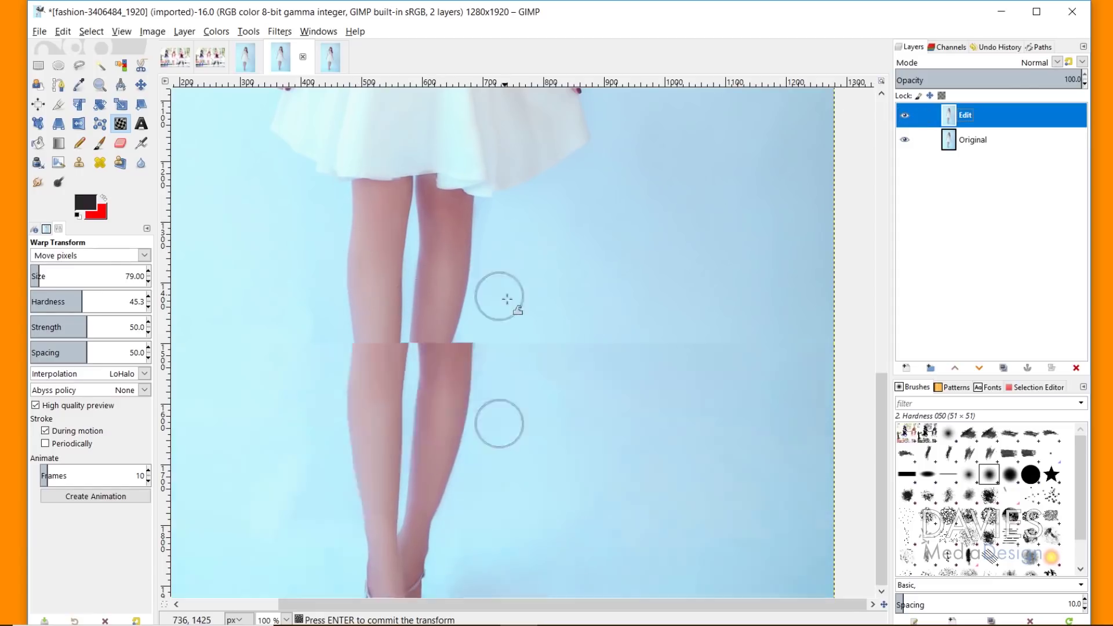
{"action": "left_click", "coordinate": [100, 85]}
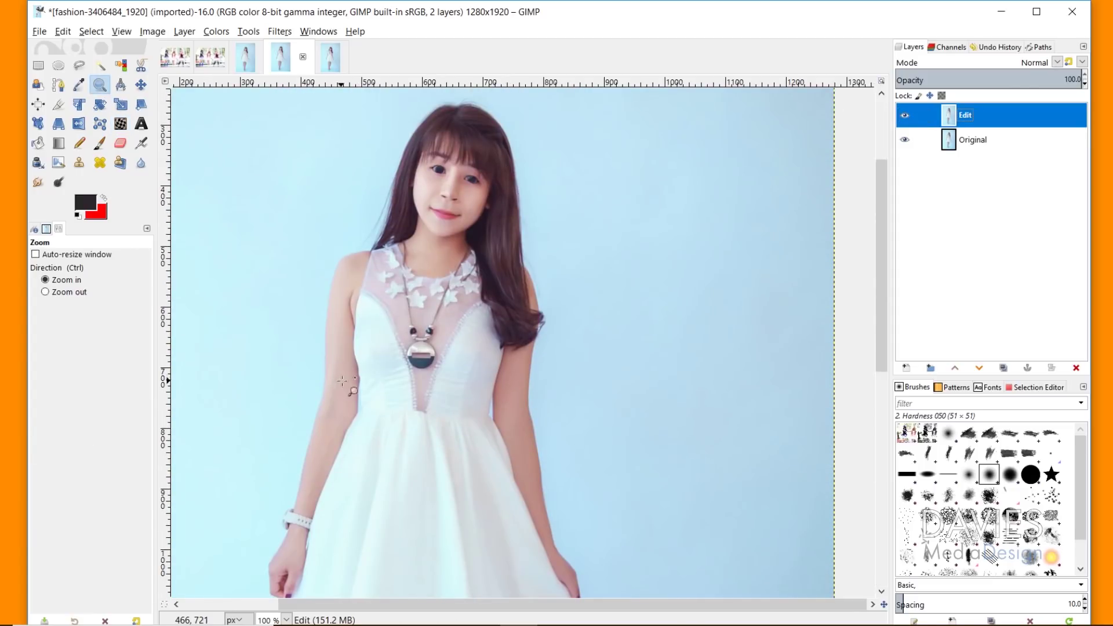
{"action": "left_click_drag", "start_coordinate": [439, 355], "coordinate": [533, 492]}
{"action": "left_click", "coordinate": [563, 324]}
{"action": "left_click", "coordinate": [560, 314]}
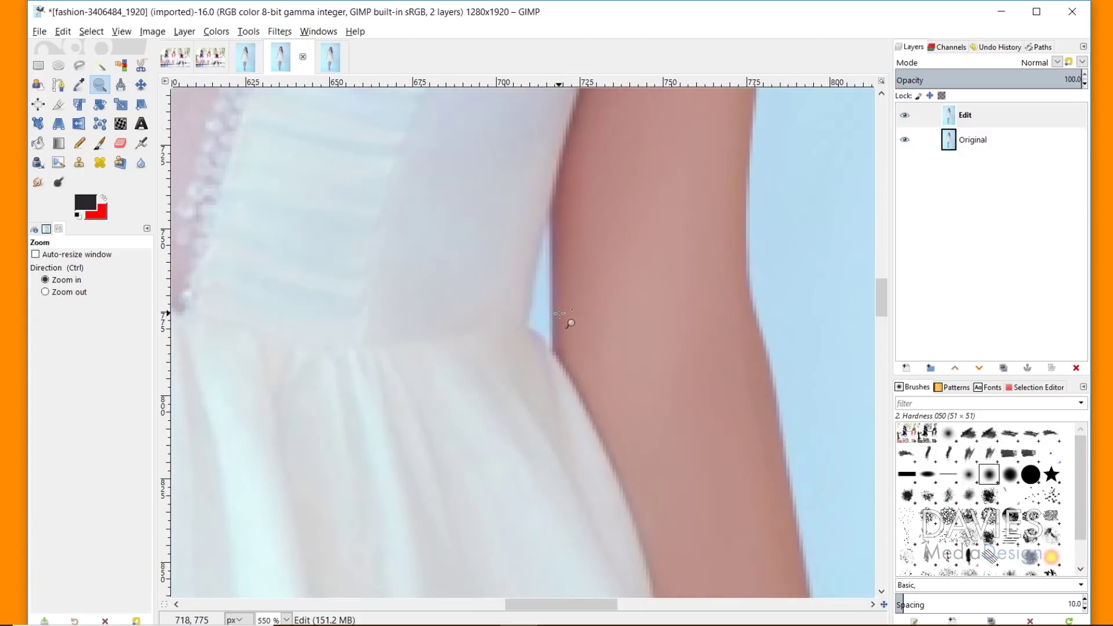
{"action": "left_click", "coordinate": [99, 123]}
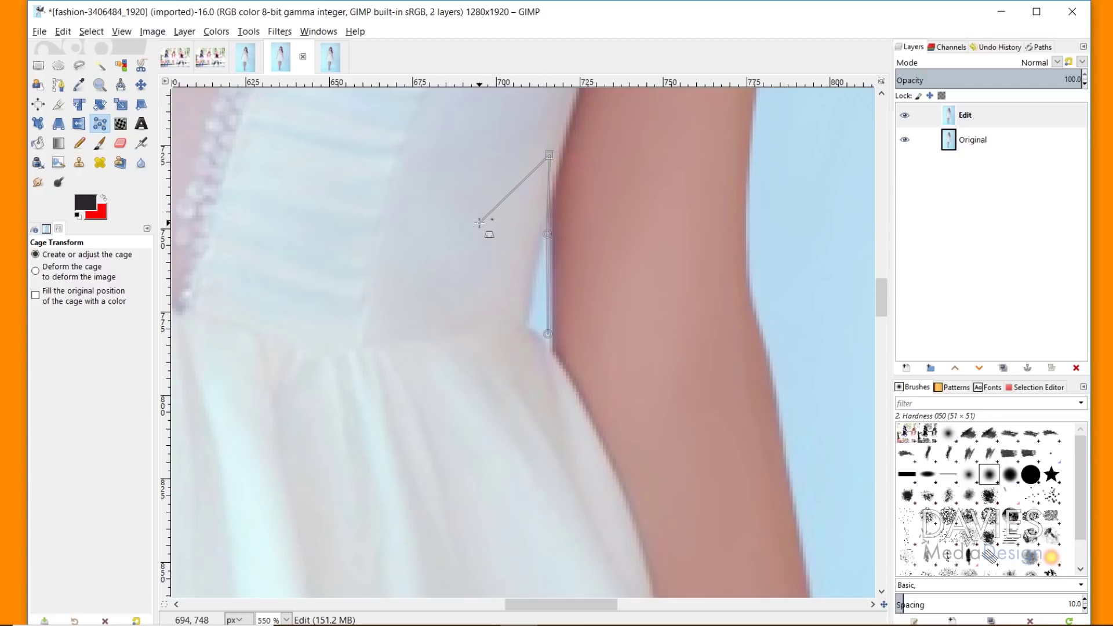
{"action": "left_click", "coordinate": [473, 368]}
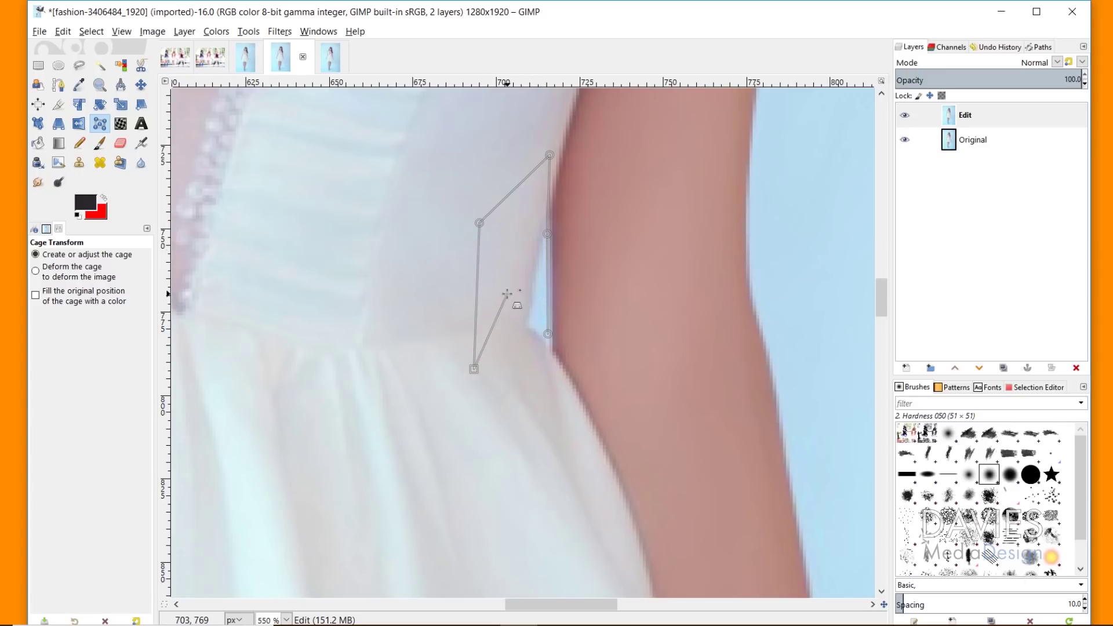
{"action": "left_click", "coordinate": [547, 334]}
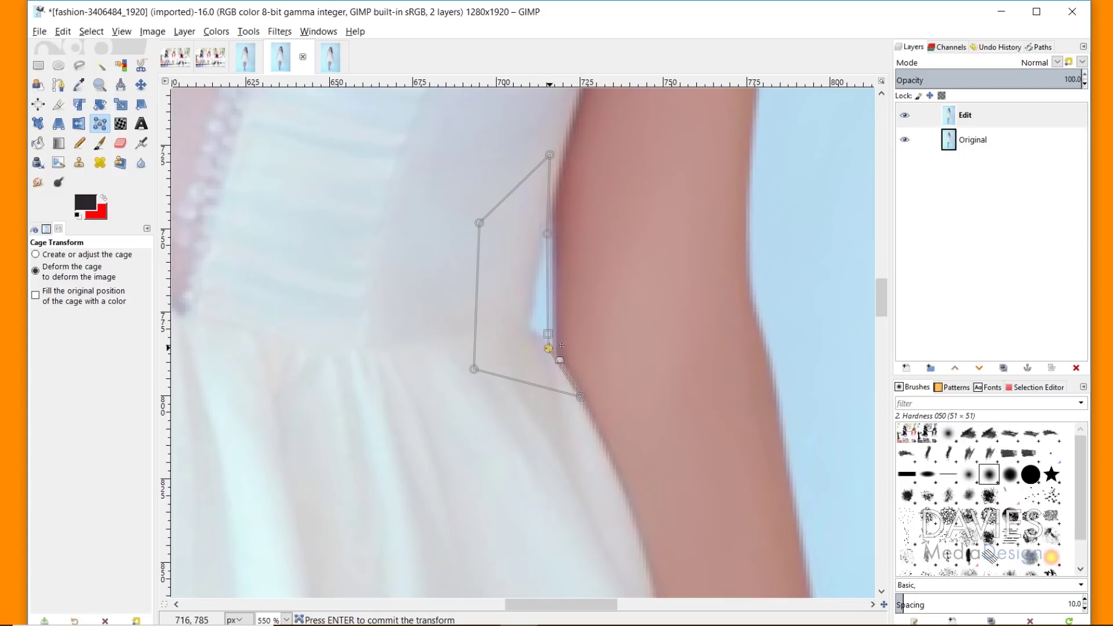
Pull the cage's lower points beside the arm inward to narrow the dress's waist, and commit the Cage Transform
{"action": "left_click", "coordinate": [549, 350]}
{"action": "left_click_drag", "start_coordinate": [549, 347], "coordinate": [546, 341]}
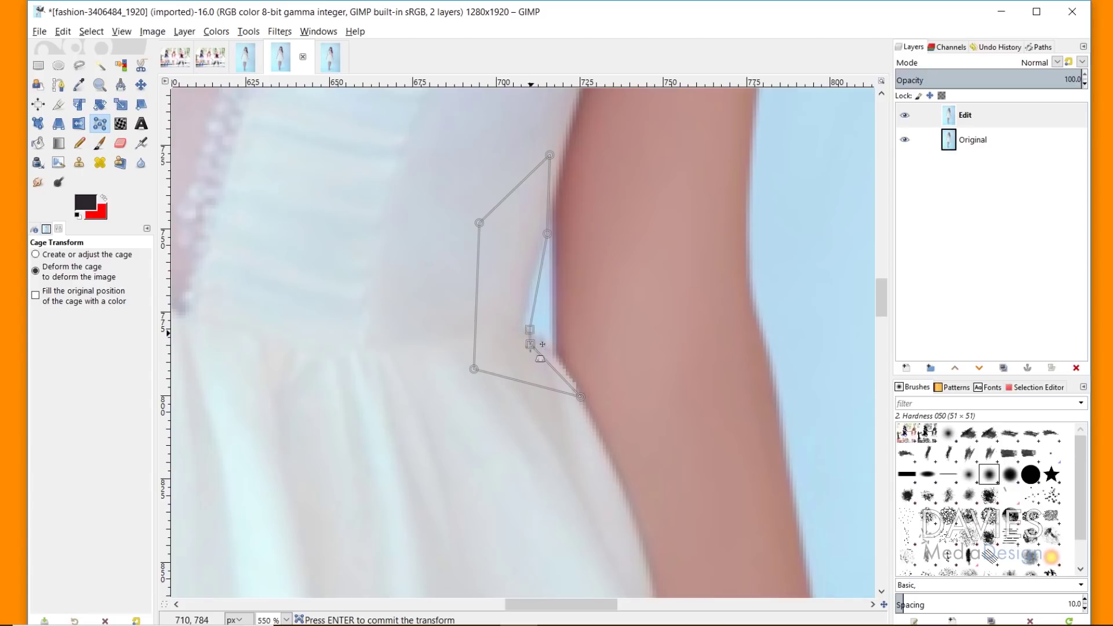
{"action": "left_click_drag", "start_coordinate": [543, 343], "coordinate": [535, 340]}
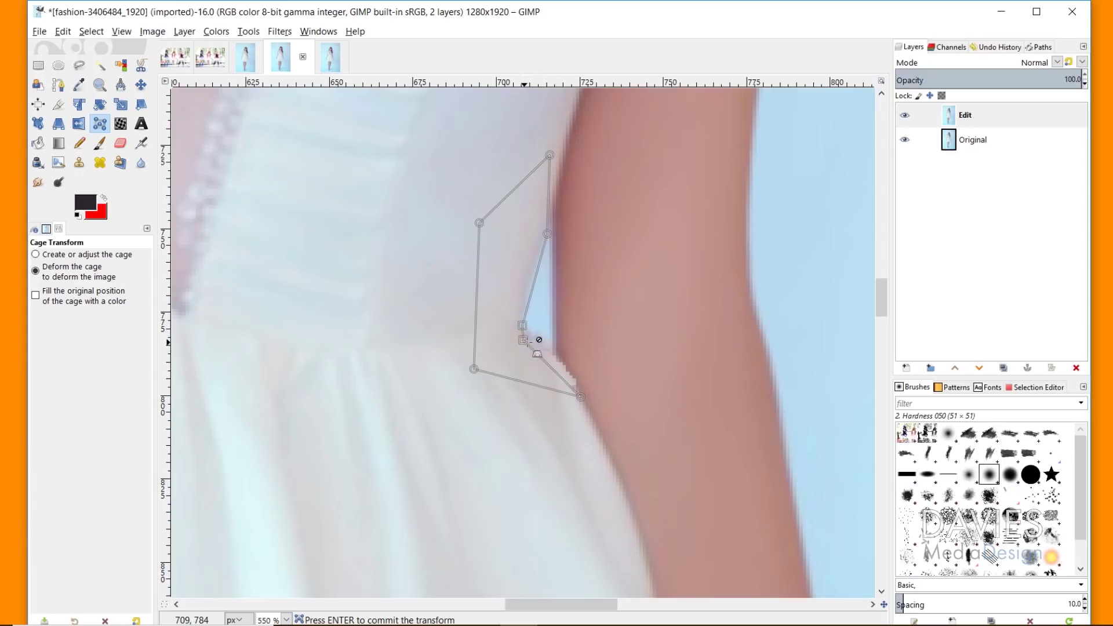
{"action": "left_click_drag", "start_coordinate": [535, 337], "coordinate": [536, 338]}
{"action": "left_click", "coordinate": [522, 341]}
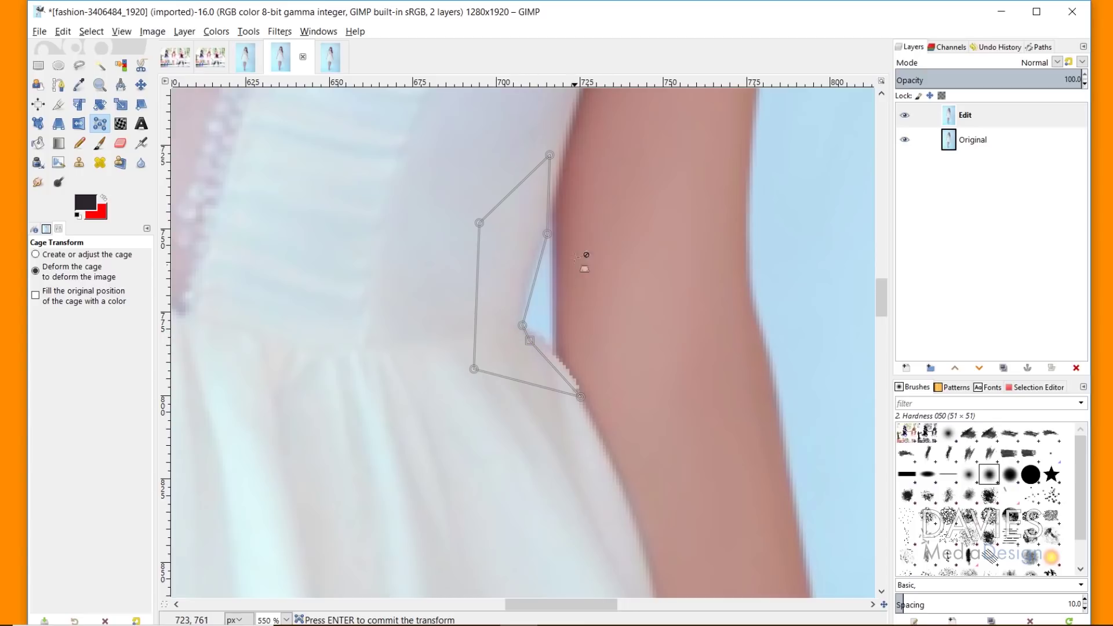
{"action": "key", "text": "Return"}
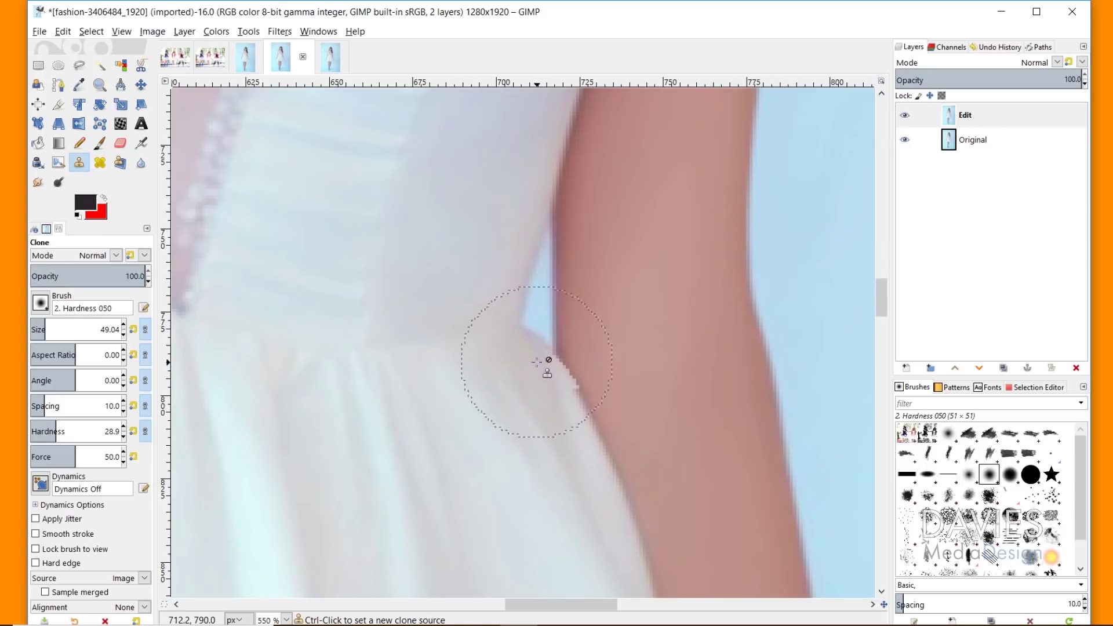
Clone blue background from beside the arm's outer edge into the waist gap, with the Clone brush size reduced to 6.04
{"action": "key", "text": "bracketleft"}
{"action": "key", "text": "bracketleft"}
{"action": "key", "text": "bracketleft"}
{"action": "key", "text": "bracketleft"}
{"action": "key", "text": "bracketleft"}
{"action": "key", "text": "bracketleft"}
{"action": "key", "text": "bracketleft"}
{"action": "key", "text": "bracketleft"}
{"action": "key", "text": "bracketleft"}
{"action": "key", "text": "bracketleft"}
{"action": "key", "text": "bracketleft"}
{"action": "key", "text": "bracketleft"}
{"action": "key", "text": "bracketleft"}
{"action": "key", "text": "bracketleft"}
{"action": "key", "text": "bracketleft"}
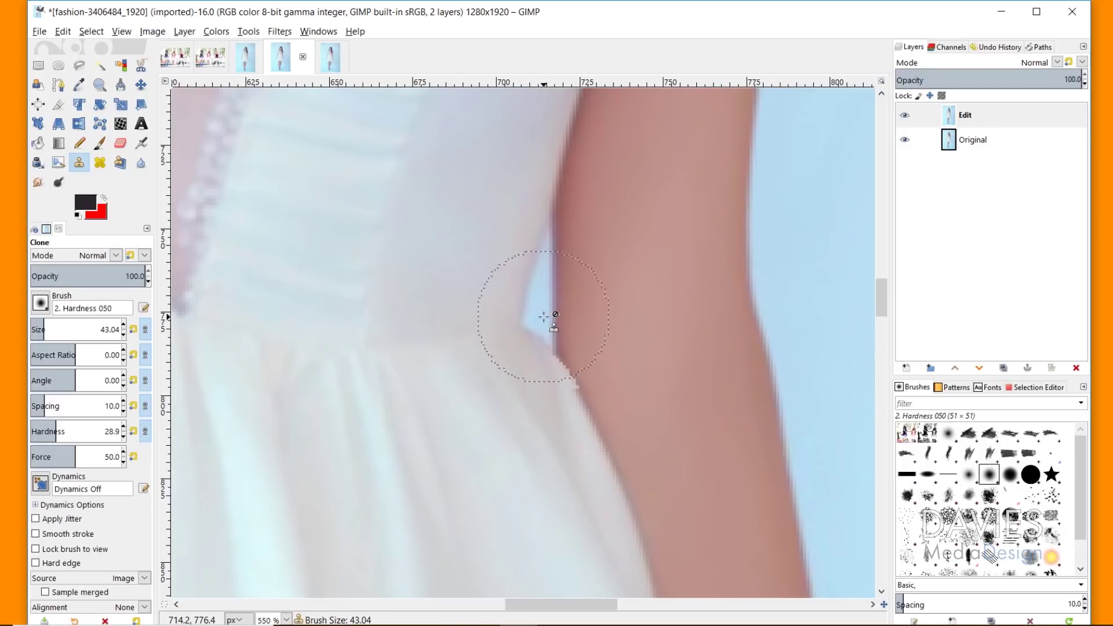
{"action": "key", "text": "bracketleft"}
{"action": "key", "text": "bracketleft"}
{"action": "key", "text": "bracketleft"}
{"action": "key", "text": "bracketleft"}
{"action": "key", "text": "bracketleft"}
{"action": "key", "text": "bracketleft"}
{"action": "key", "text": "bracketleft"}
{"action": "key", "text": "bracketleft"}
{"action": "key", "text": "bracketleft"}
{"action": "key", "text": "bracketleft"}
{"action": "key", "text": "bracketleft"}
{"action": "key", "text": "bracketleft"}
{"action": "key", "text": "bracketleft"}
{"action": "key", "text": "bracketleft"}
{"action": "key", "text": "bracketleft"}
{"action": "key", "text": "bracketleft"}
{"action": "key", "text": "bracketleft"}
{"action": "key", "text": "bracketleft"}
{"action": "key", "text": "bracketleft"}
{"action": "key", "text": "bracketleft"}
{"action": "key", "text": "bracketright"}
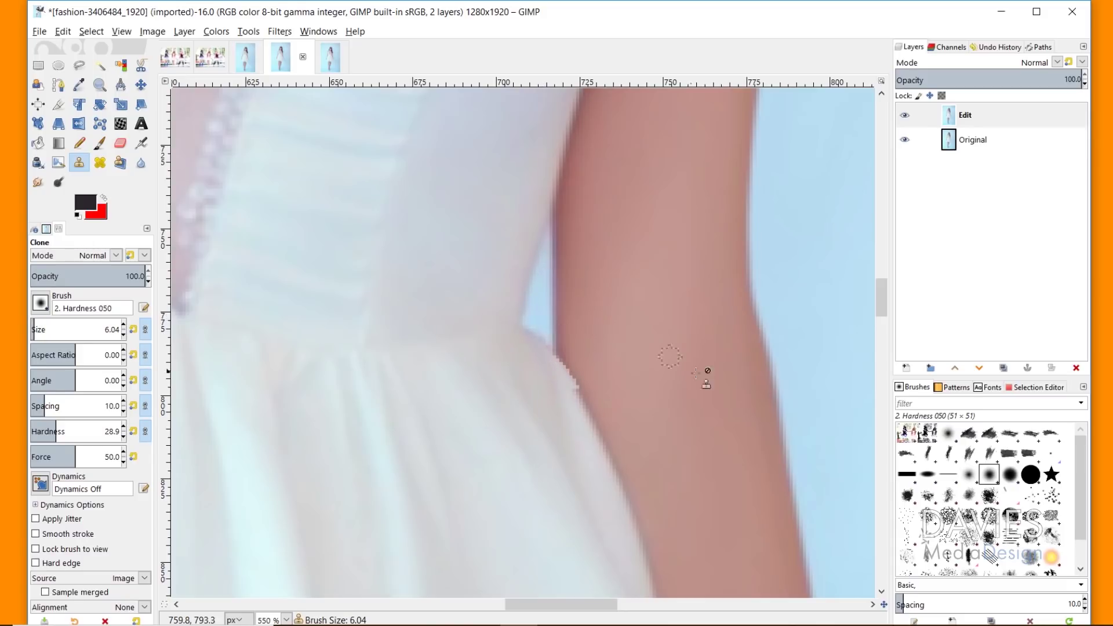
{"action": "left_click", "coordinate": [780, 322], "text": "ctrl"}
{"action": "mouse_move", "coordinate": [540, 310]}
{"action": "left_mouse_down"}
{"action": "mouse_move", "coordinate": [539, 279]}
{"action": "mouse_move", "coordinate": [539, 330]}
{"action": "mouse_move", "coordinate": [539, 276]}
{"action": "left_mouse_up"}
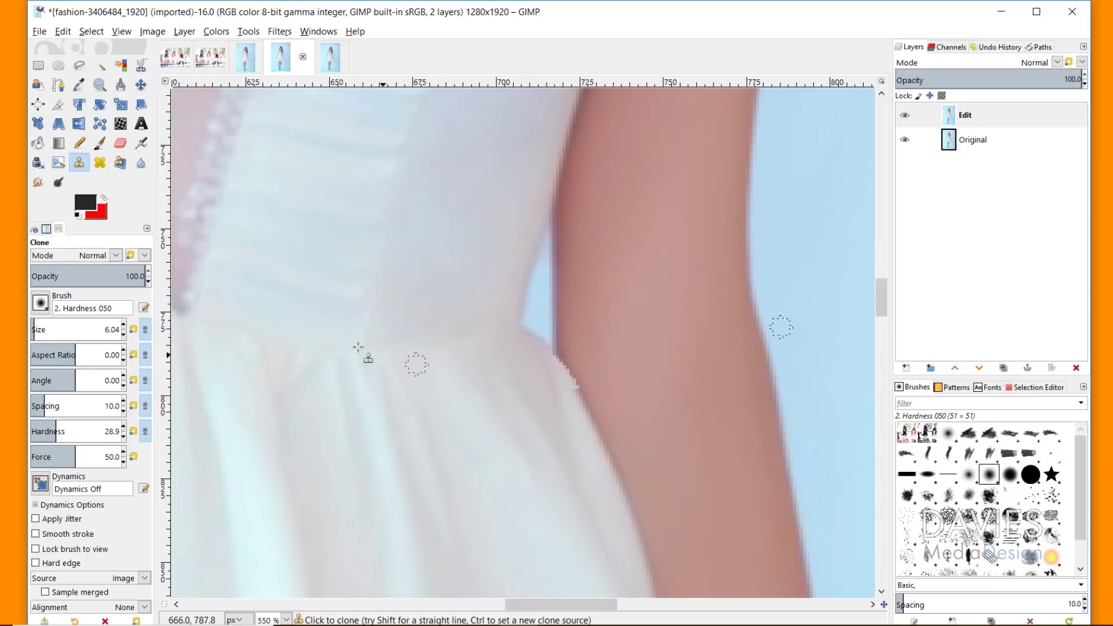
Clean up the jagged dress edge against the arm just below the waist gap with Heal and Clone, sampling from the nearby skirt
{"action": "key", "text": "z"}
{"action": "left_click", "coordinate": [246, 251], "text": "ctrl"}
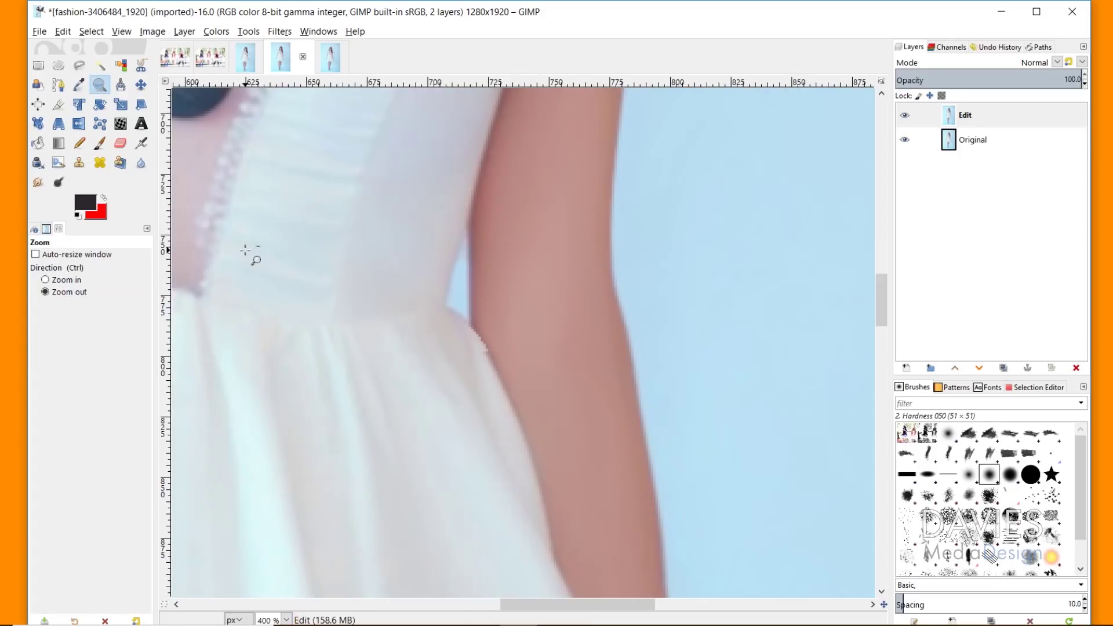
{"action": "left_click", "coordinate": [247, 252], "text": "ctrl"}
{"action": "left_click", "coordinate": [247, 253], "text": "ctrl"}
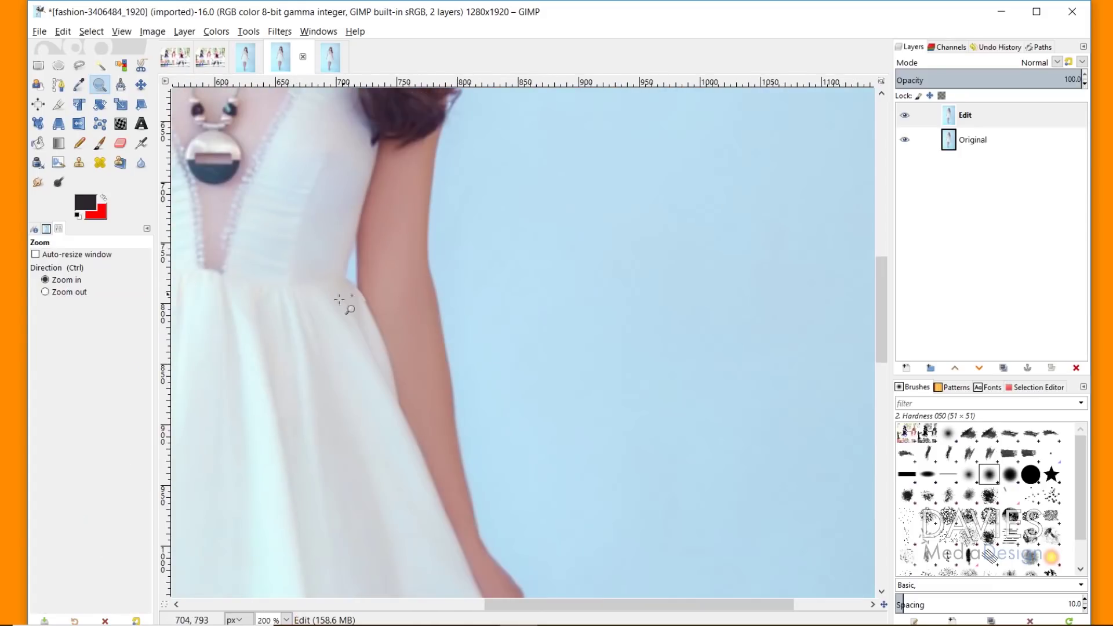
{"action": "left_click_drag", "start_coordinate": [339, 273], "coordinate": [403, 351]}
{"action": "left_click", "coordinate": [516, 315], "text": "ctrl"}
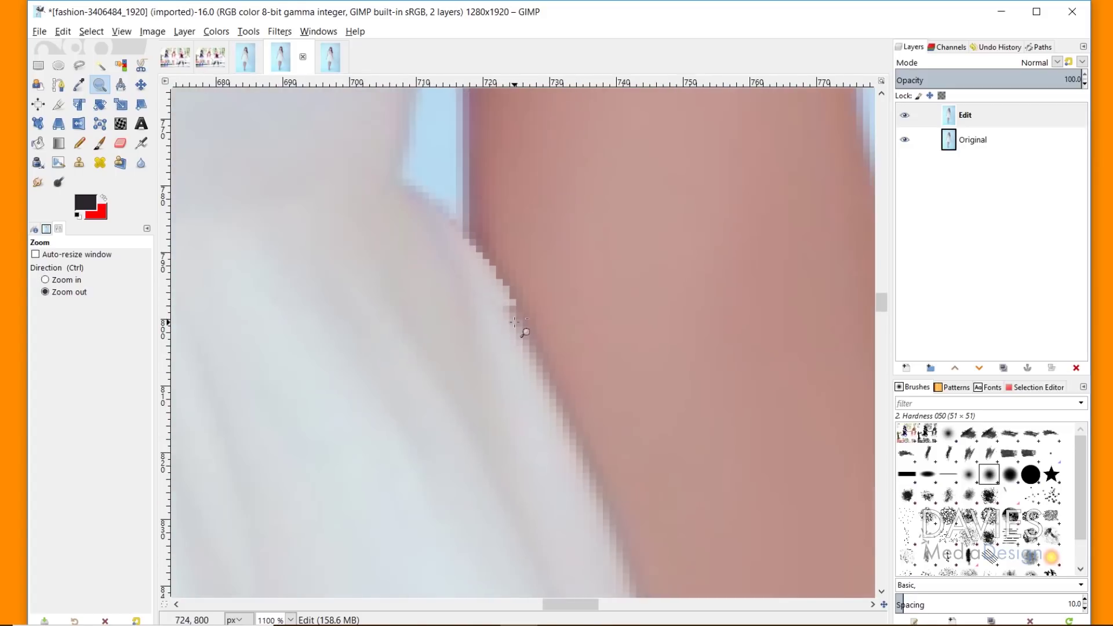
{"action": "left_click", "coordinate": [520, 325], "text": "ctrl"}
{"action": "left_click", "coordinate": [99, 162]}
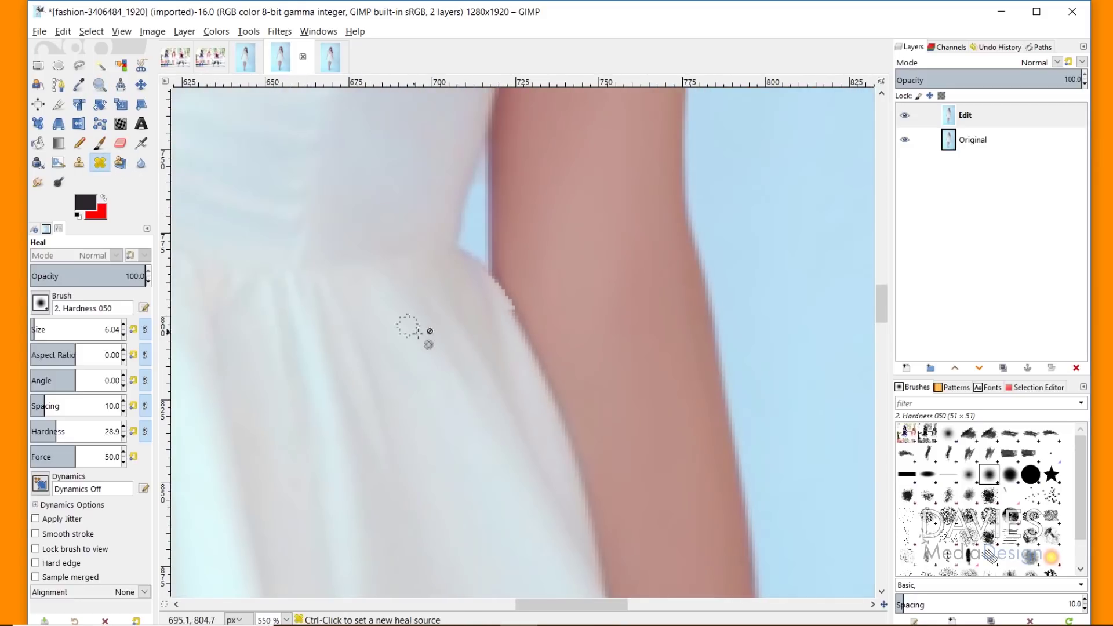
{"action": "left_click", "coordinate": [485, 308], "text": "ctrl"}
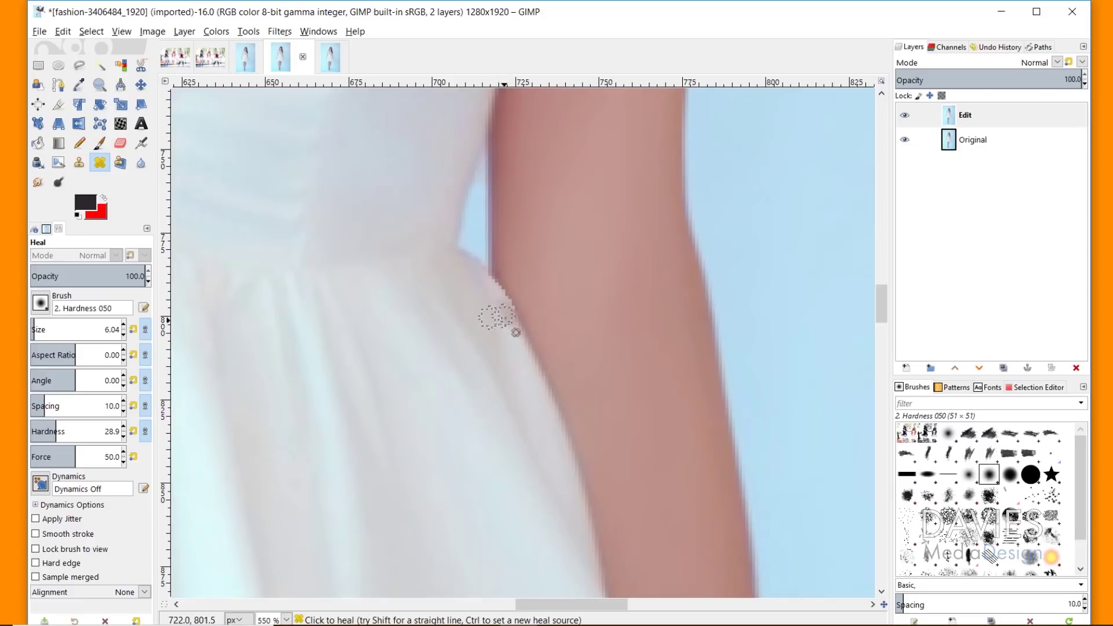
{"action": "mouse_move", "coordinate": [510, 322]}
{"action": "left_mouse_down"}
{"action": "mouse_move", "coordinate": [496, 311]}
{"action": "mouse_move", "coordinate": [506, 314]}
{"action": "left_mouse_up"}
{"action": "key", "text": "c"}
{"action": "left_click", "coordinate": [483, 304], "text": "ctrl"}
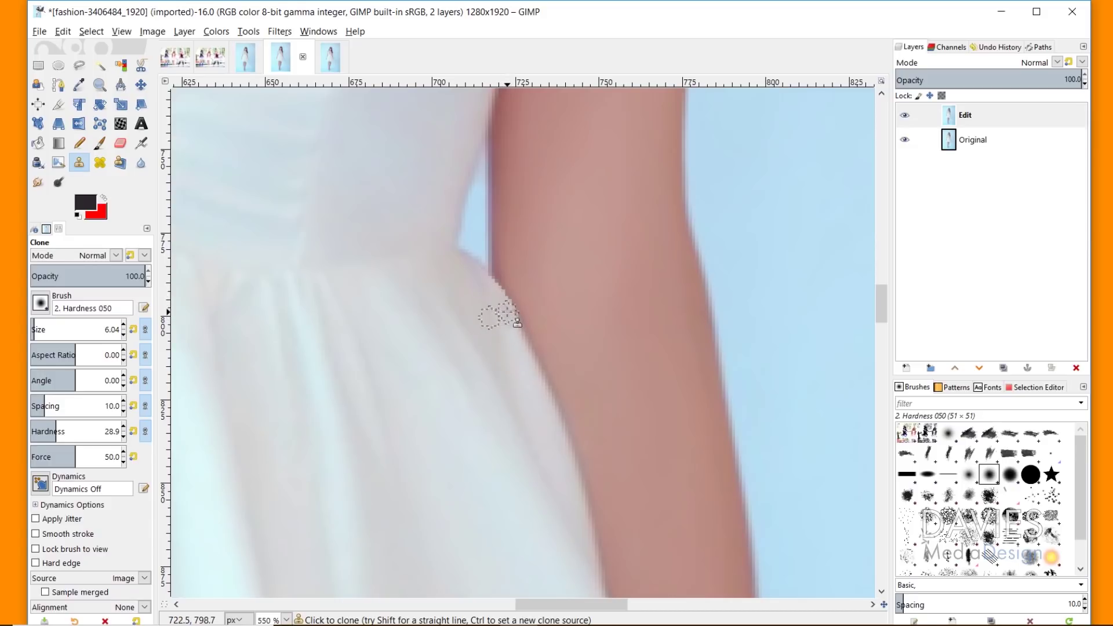
Compare the whole reshaped figure with the Original layer by toggling the Edit layer's visibility, and examine it down to the feet
{"action": "left_click", "coordinate": [99, 85]}
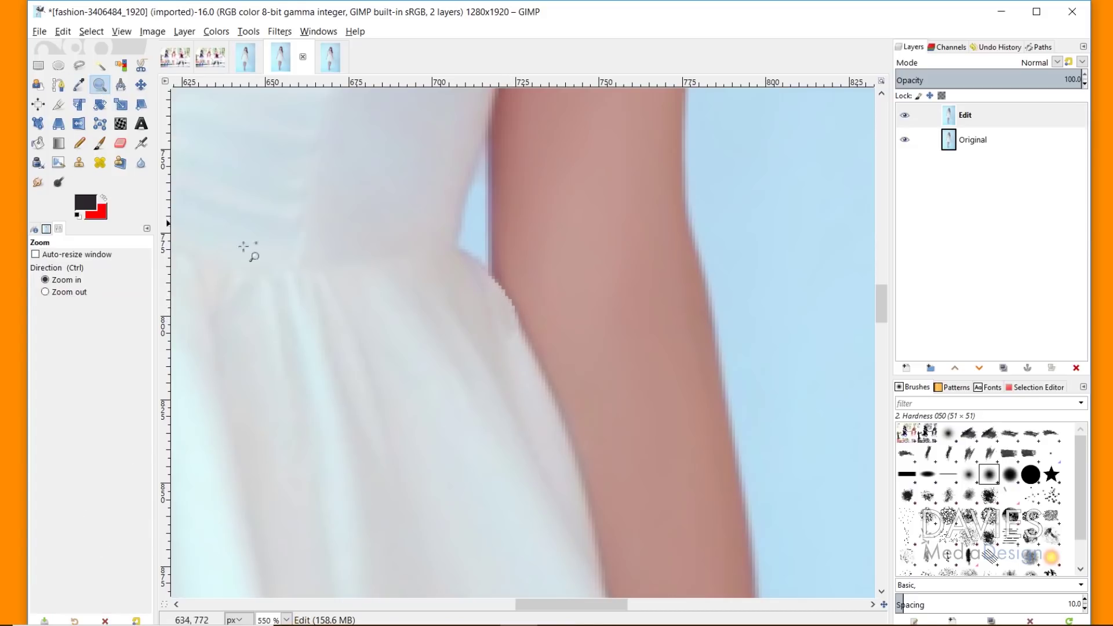
{"action": "left_click", "coordinate": [278, 261]}
{"action": "left_click", "coordinate": [278, 264]}
{"action": "left_click", "coordinate": [452, 254]}
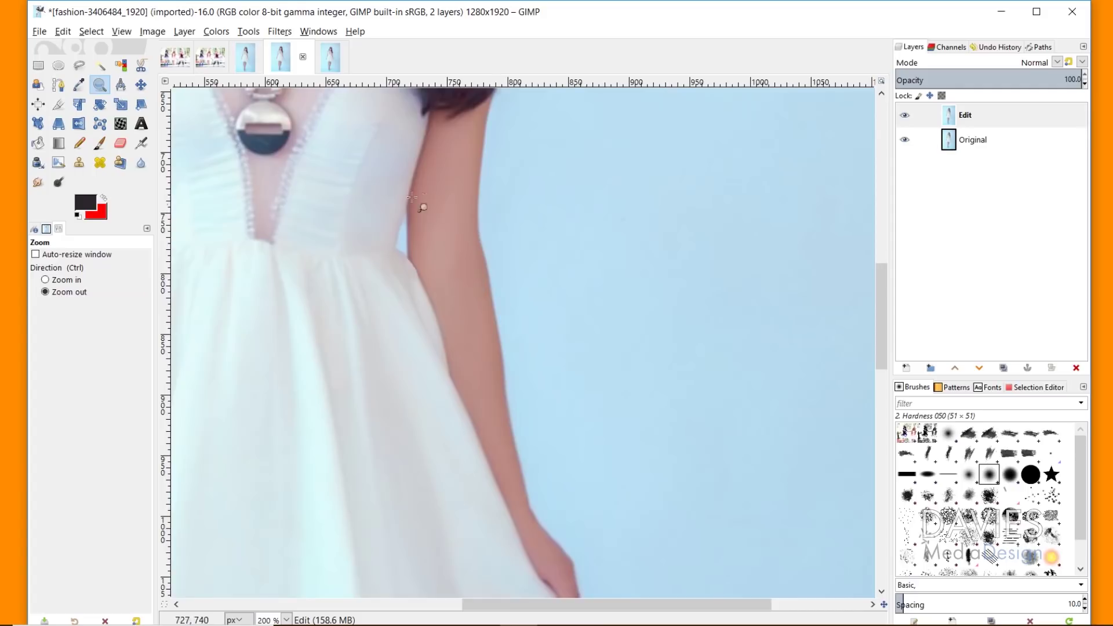
{"action": "left_click", "coordinate": [578, 606], "text": "ctrl"}
{"action": "left_click", "coordinate": [566, 459], "text": "ctrl"}
{"action": "left_click", "coordinate": [863, 228], "text": "ctrl"}
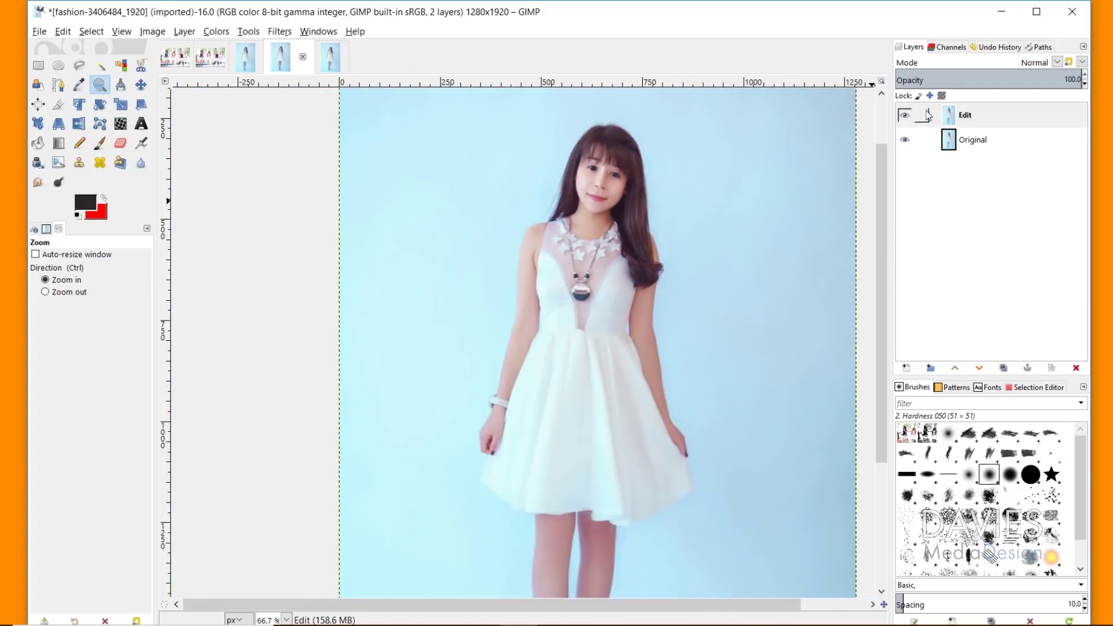
{"action": "left_click", "coordinate": [904, 115]}
{"action": "left_click", "coordinate": [904, 114]}
{"action": "left_click", "coordinate": [904, 115]}
{"action": "left_click", "coordinate": [904, 114]}
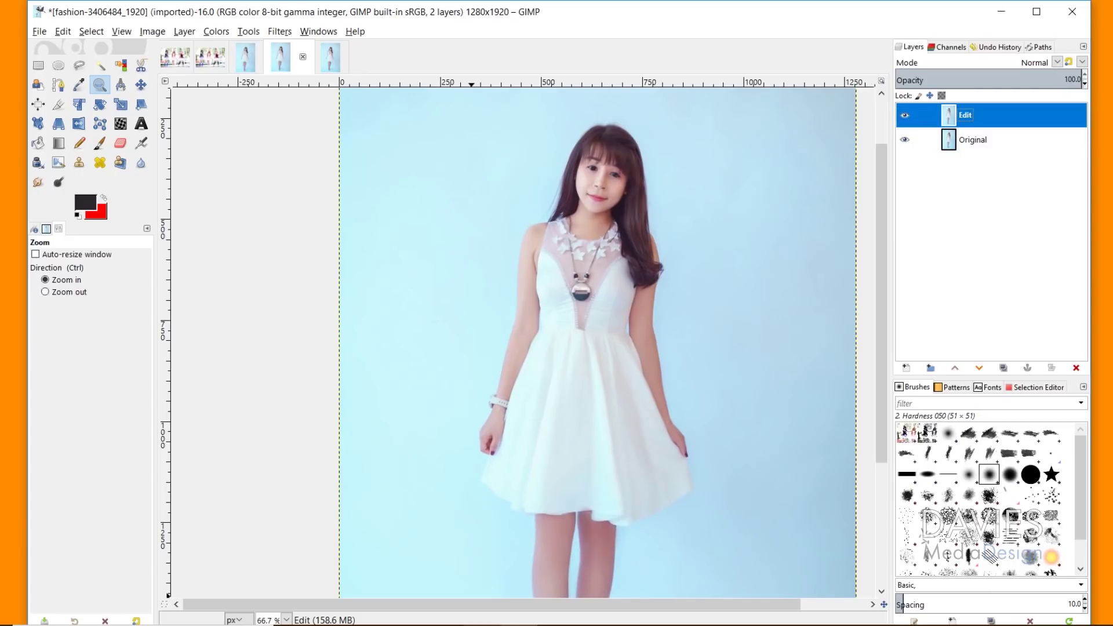
{"action": "scroll", "coordinate": [521, 446], "scroll_direction": "right", "scroll_amount": 2}
{"action": "scroll", "coordinate": [536, 377], "scroll_direction": "down", "scroll_amount": 3}
{"action": "left_click", "coordinate": [529, 281], "text": "ctrl"}
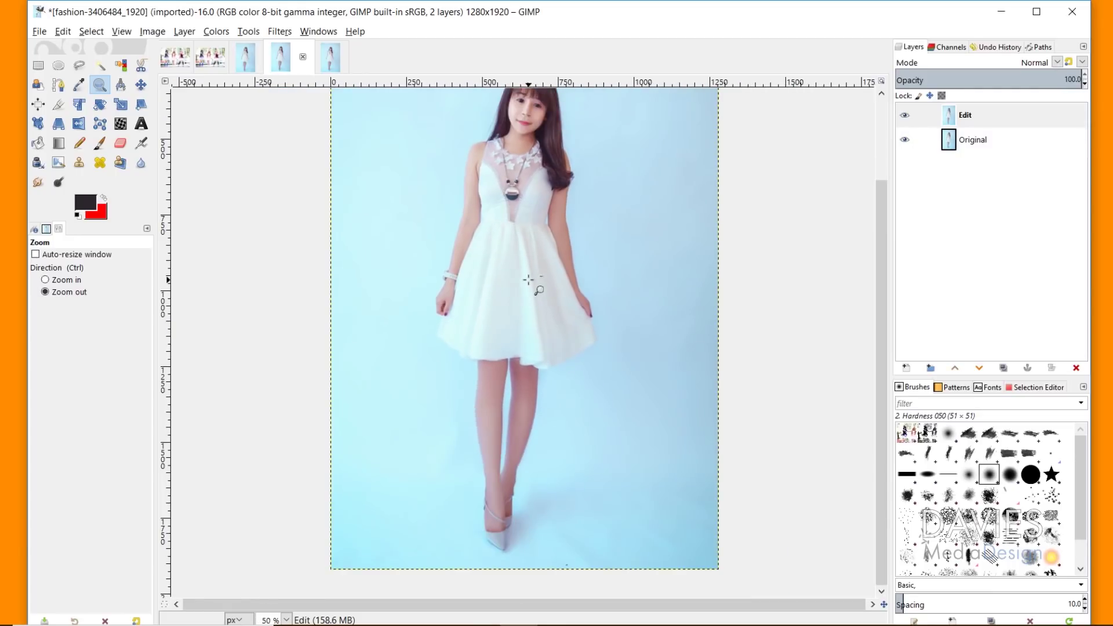
{"action": "left_click", "coordinate": [529, 281], "text": "ctrl"}
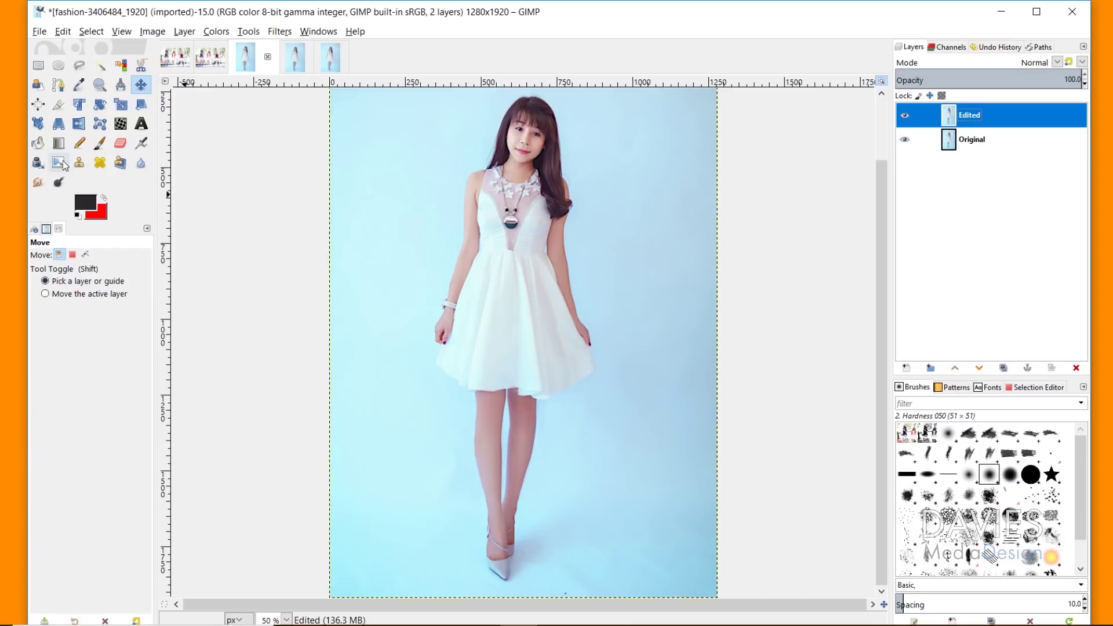
{"action": "left_click", "coordinate": [120, 124]}
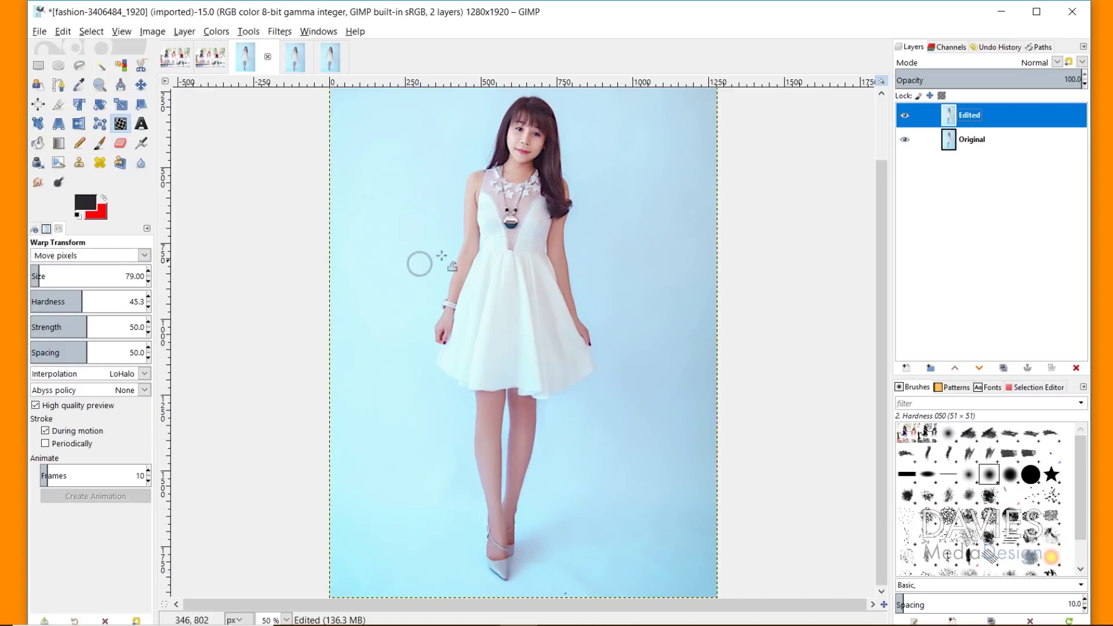
{"action": "left_click", "coordinate": [141, 84]}
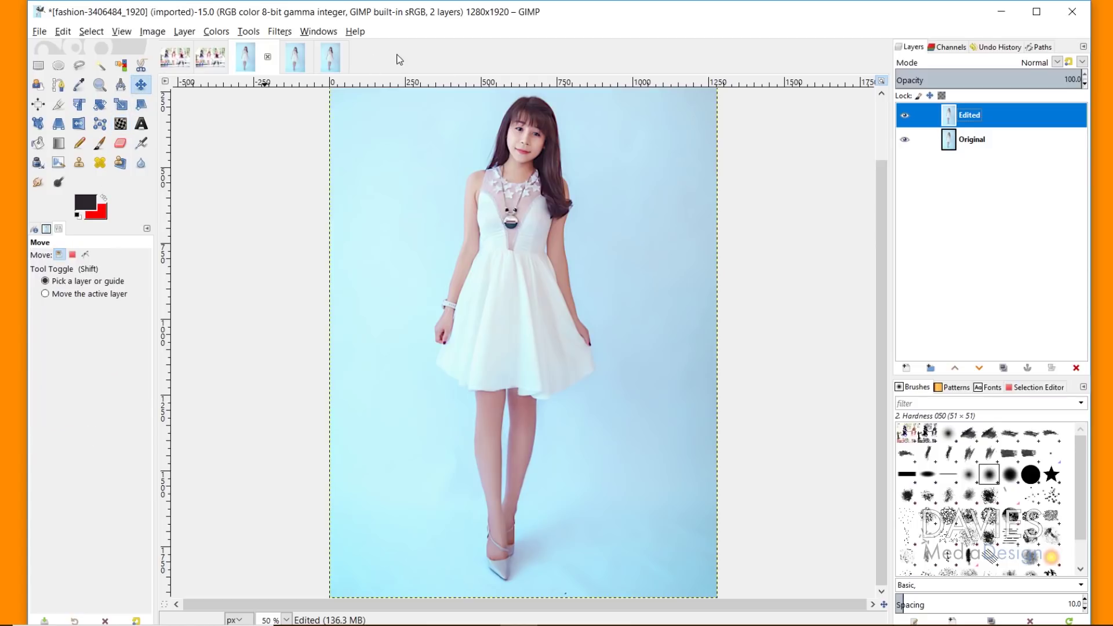
Sharpen the Edited layer with Sharpen (Unsharp Mask) at radius 3.000, amount 0.500 and threshold 0.000, checking the preview before applying
{"action": "left_click", "coordinate": [280, 32]}
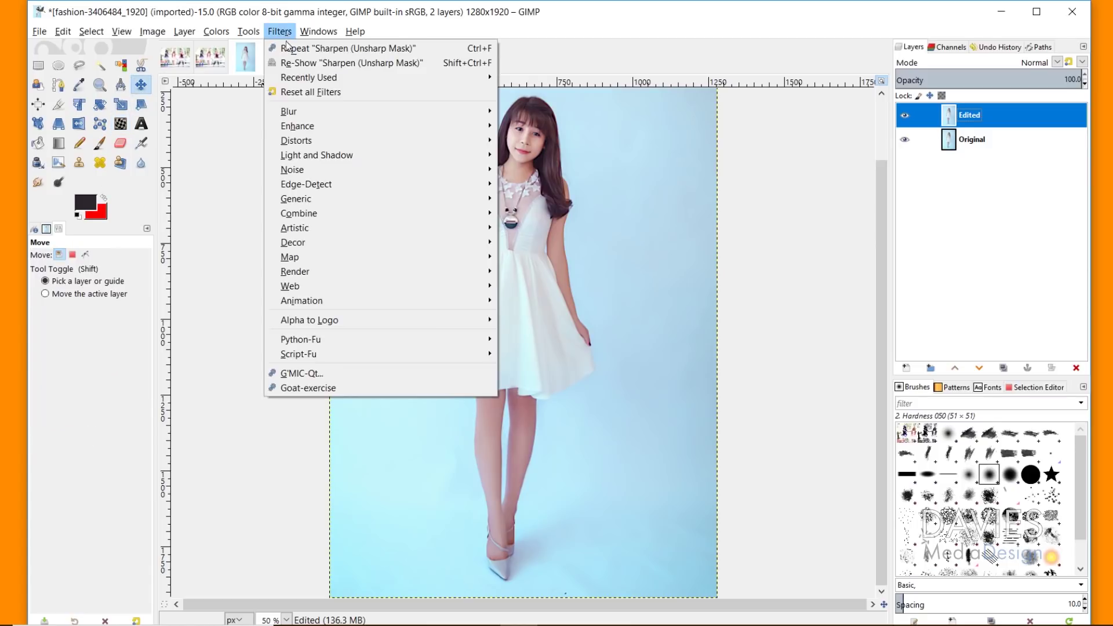
{"action": "mouse_move", "coordinate": [312, 127]}
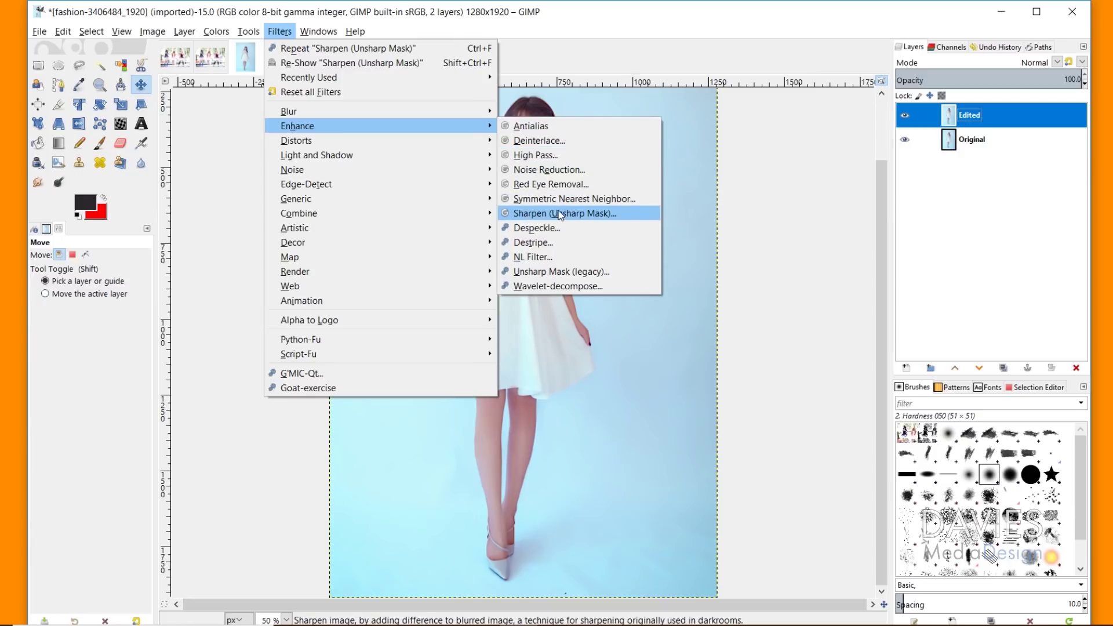
{"action": "left_click", "coordinate": [593, 214]}
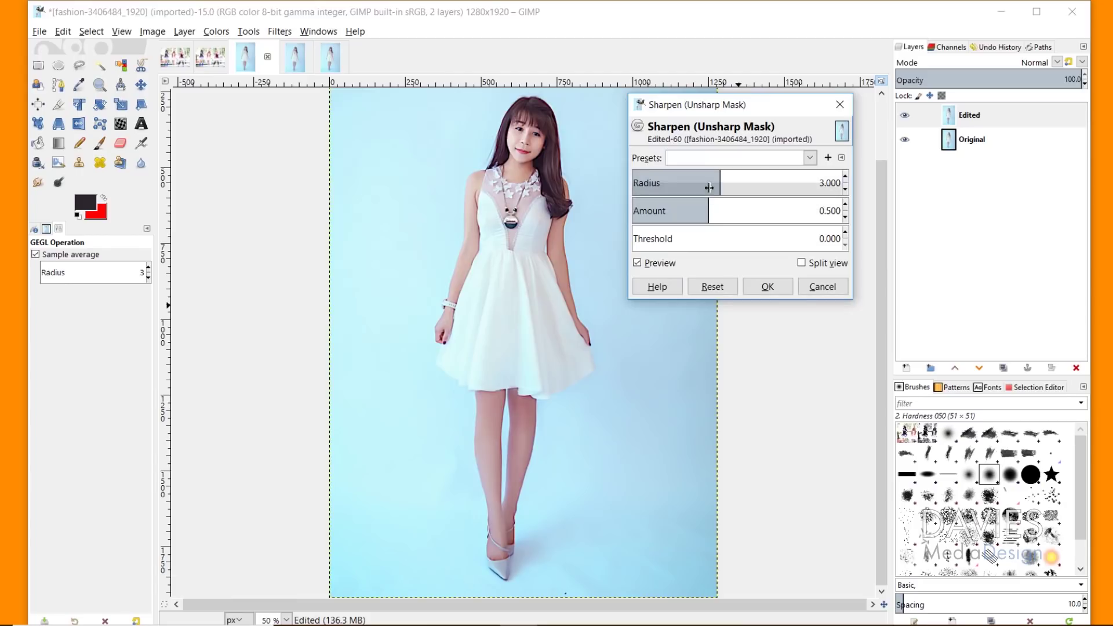
{"action": "left_click", "coordinate": [638, 263]}
{"action": "left_click", "coordinate": [637, 263]}
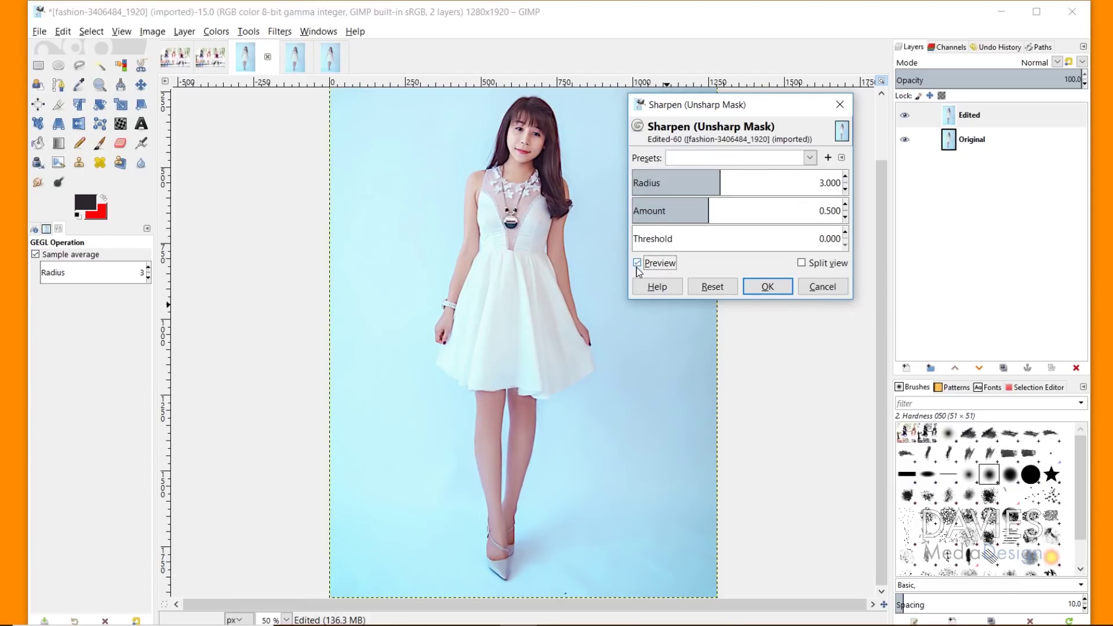
{"action": "left_click", "coordinate": [771, 287]}
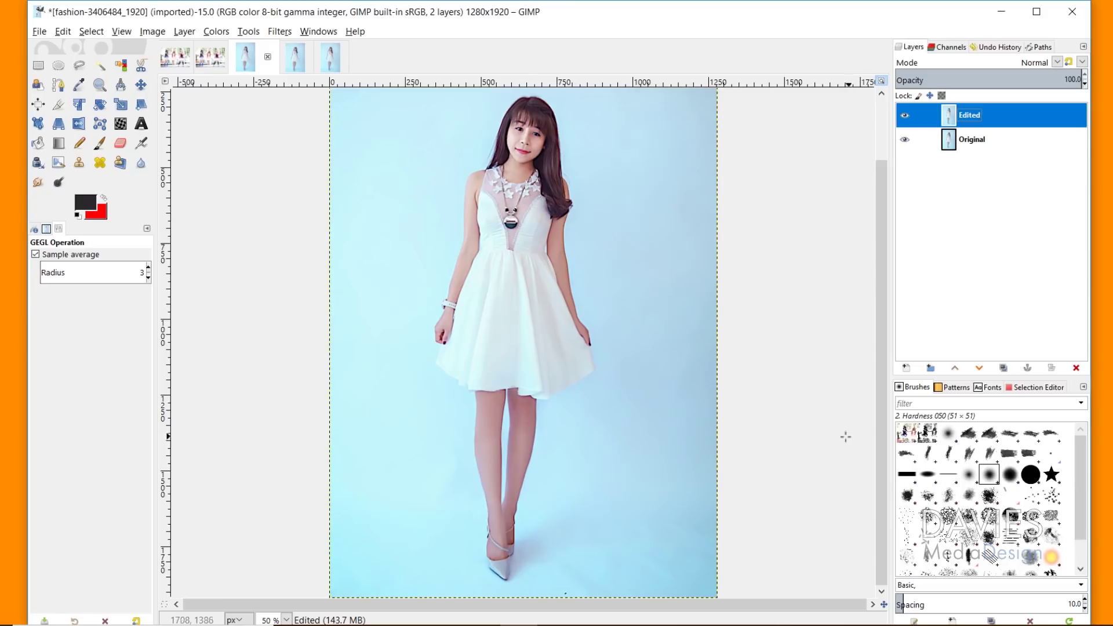